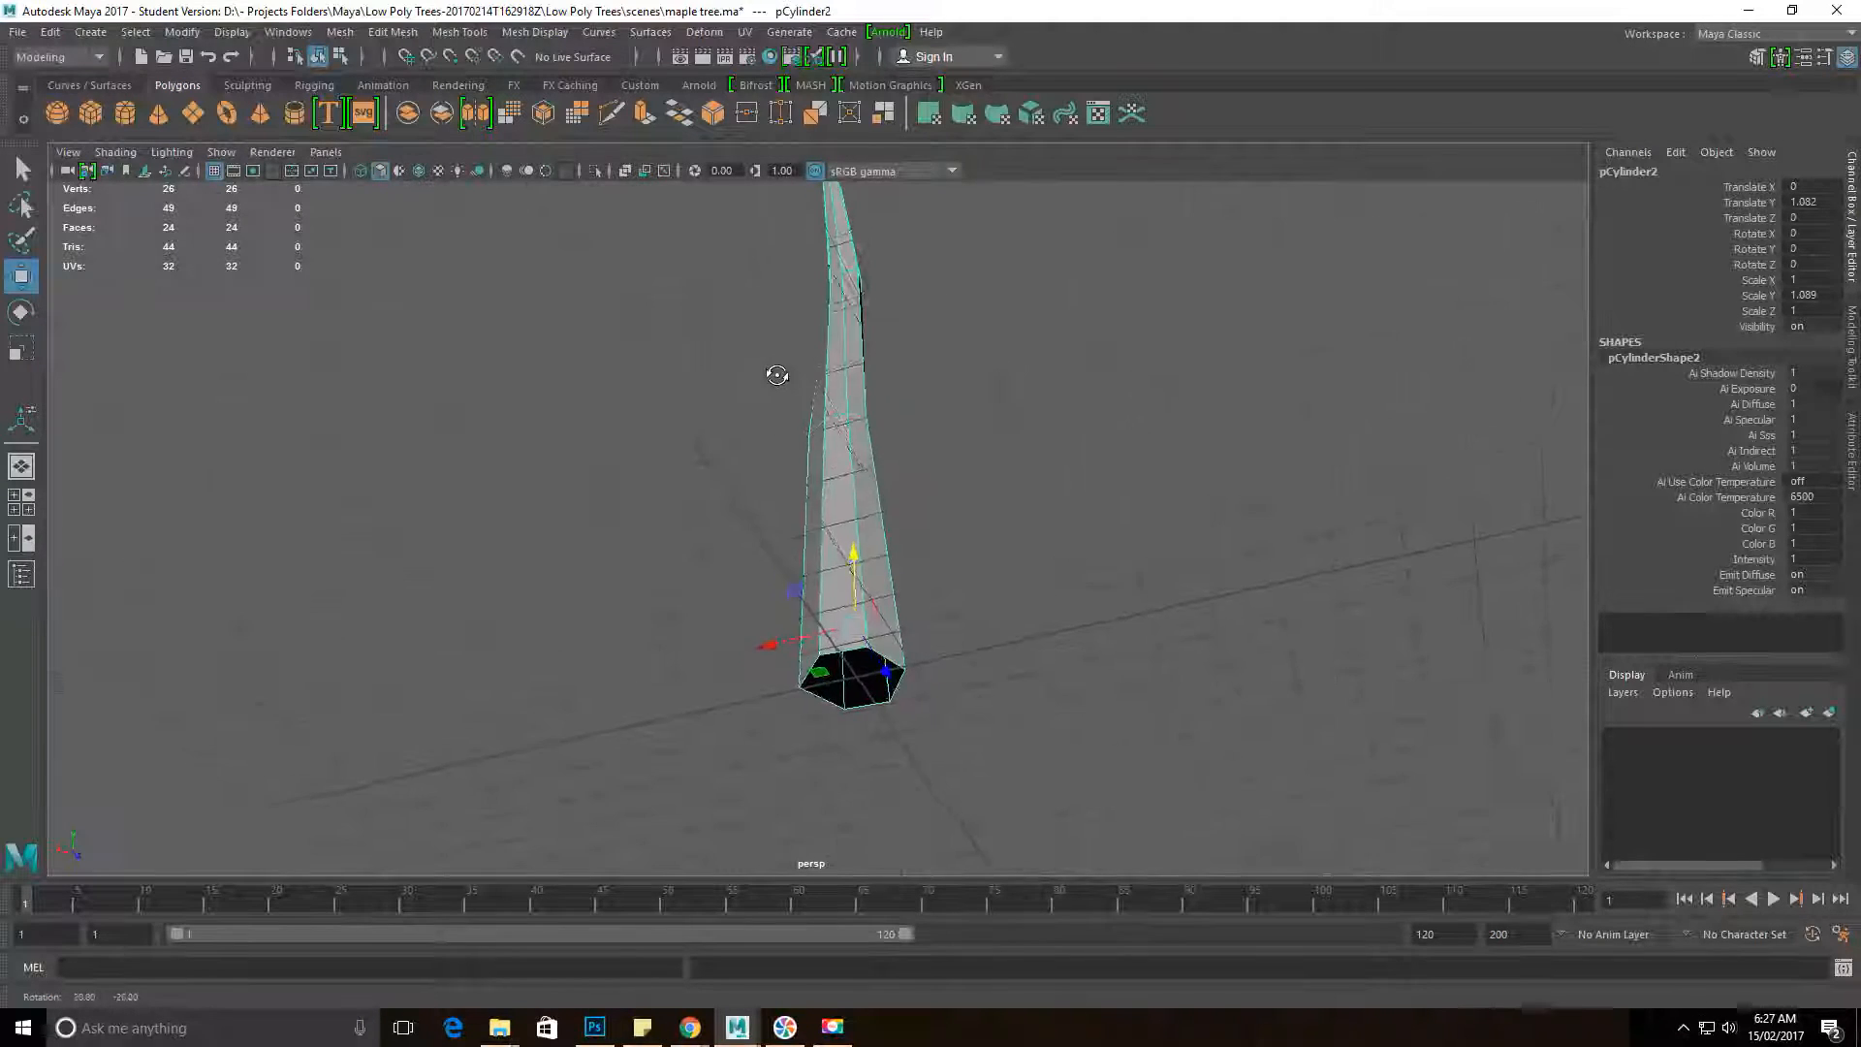
Step: Test-rotate the trunk around its current pivot and undo the rotation
mouse_move(824, 620)
left_mouse_down("alt")
mouse_move(631, 582)
mouse_move(698, 552)
mouse_move(810, 654)
left_mouse_up("alt")
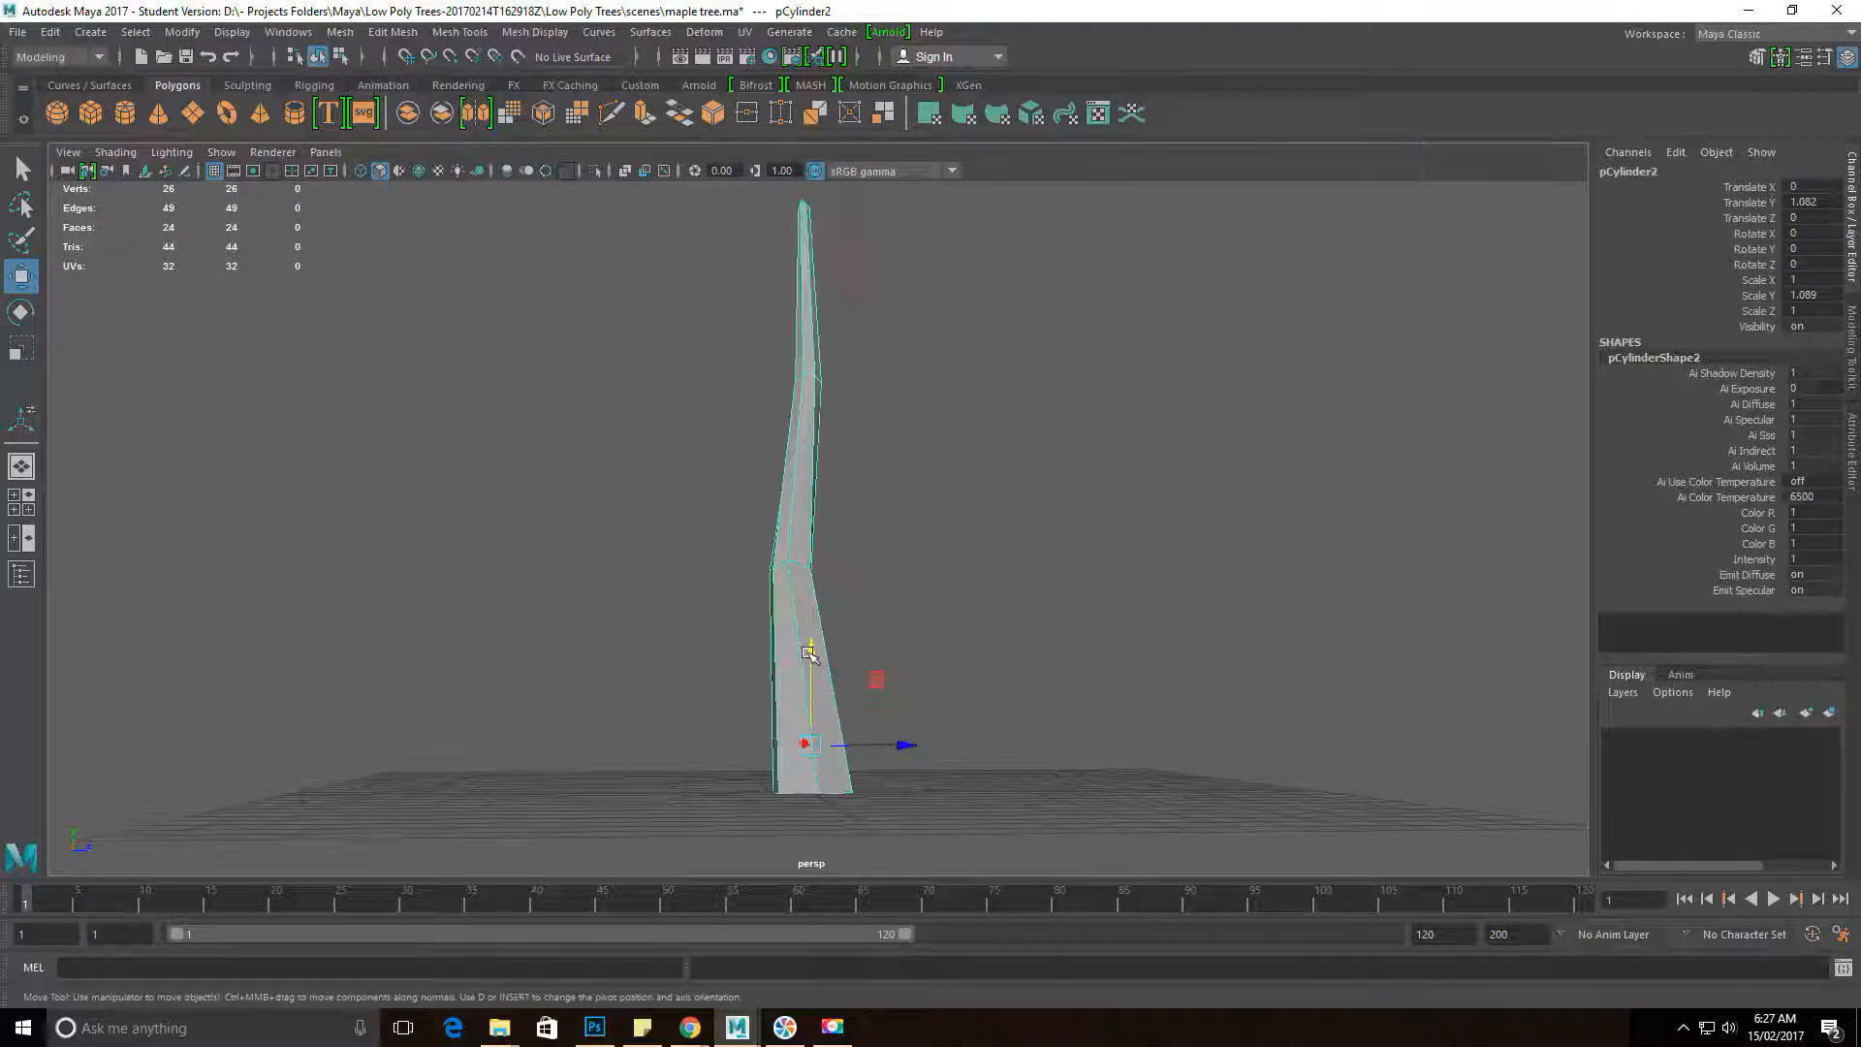
right_click_drag(875, 694, 817, 715, "alt")
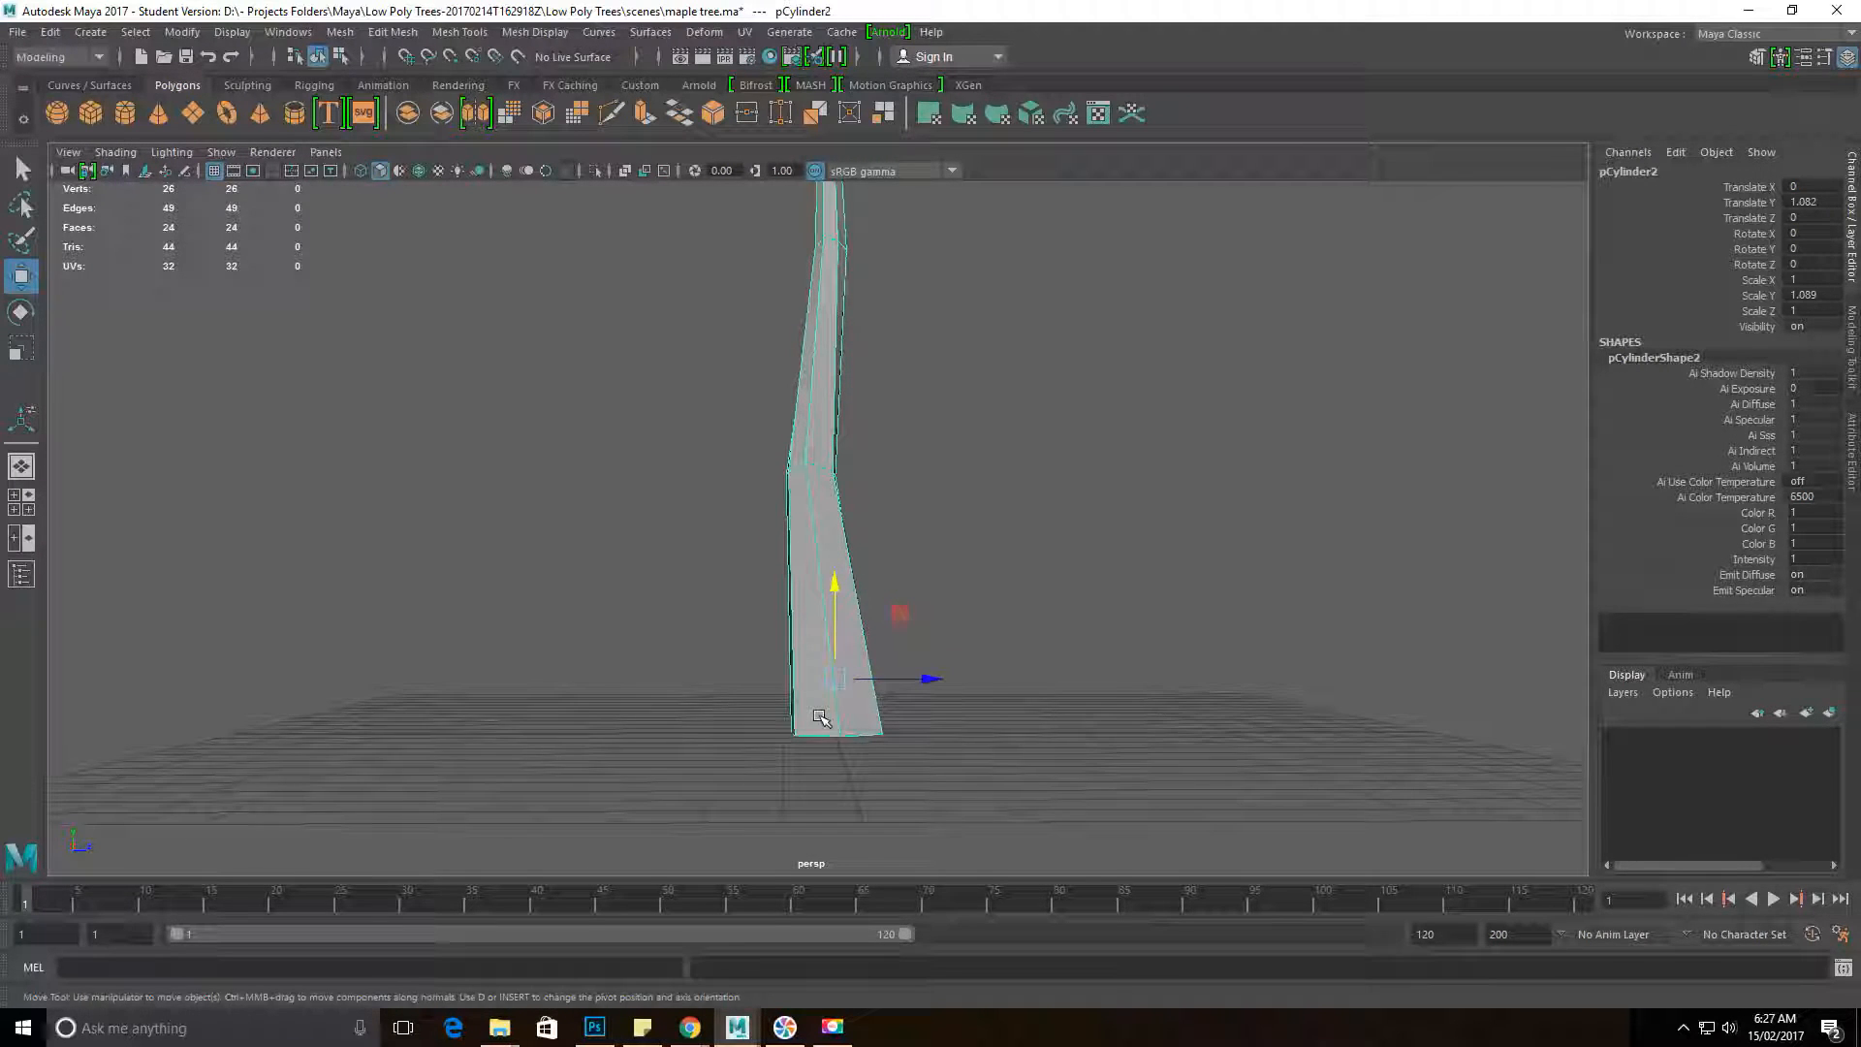
key("e")
left_click_drag(862, 661, 989, 636)
key("ctrl+z")
Step: Move the trunk's pivot to the centre of its base, using grid snapping
left_click_drag(849, 659, 823, 748, "alt")
left_click(906, 560)
left_click(789, 644)
left_click_drag(789, 643, 772, 693, "alt")
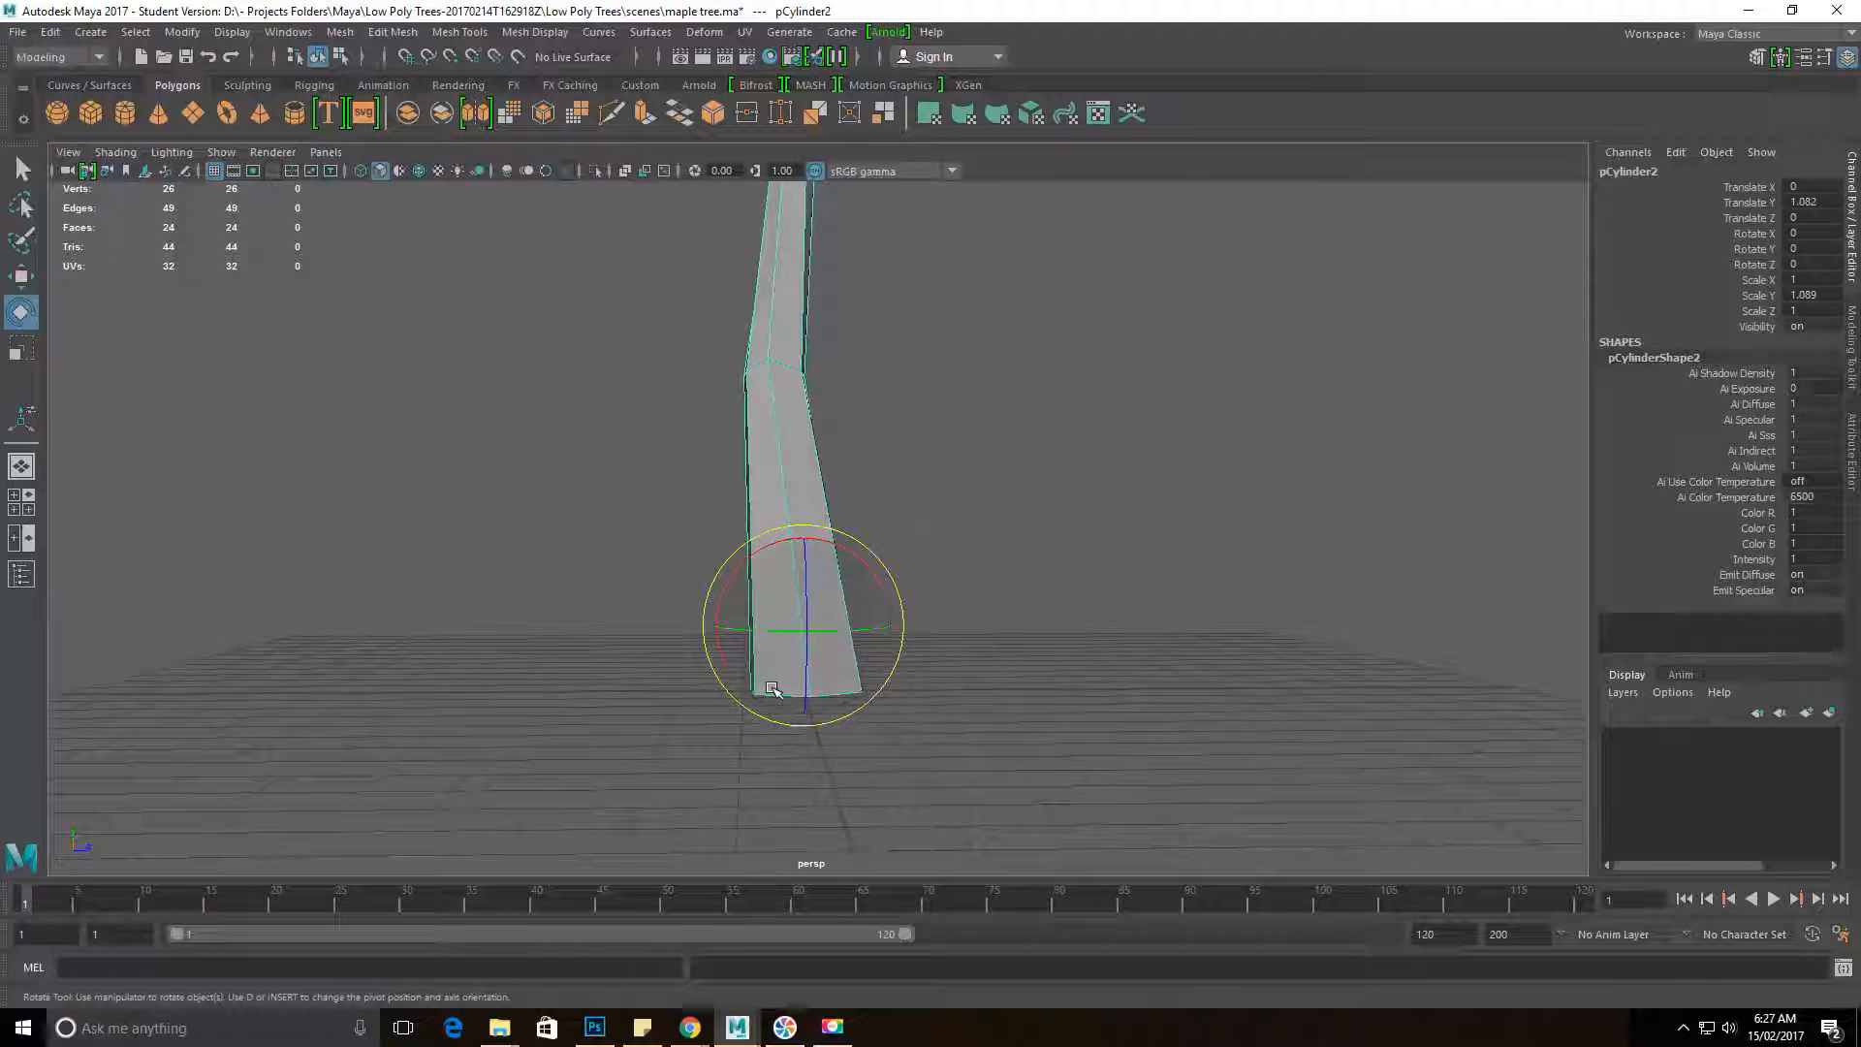
key("d")
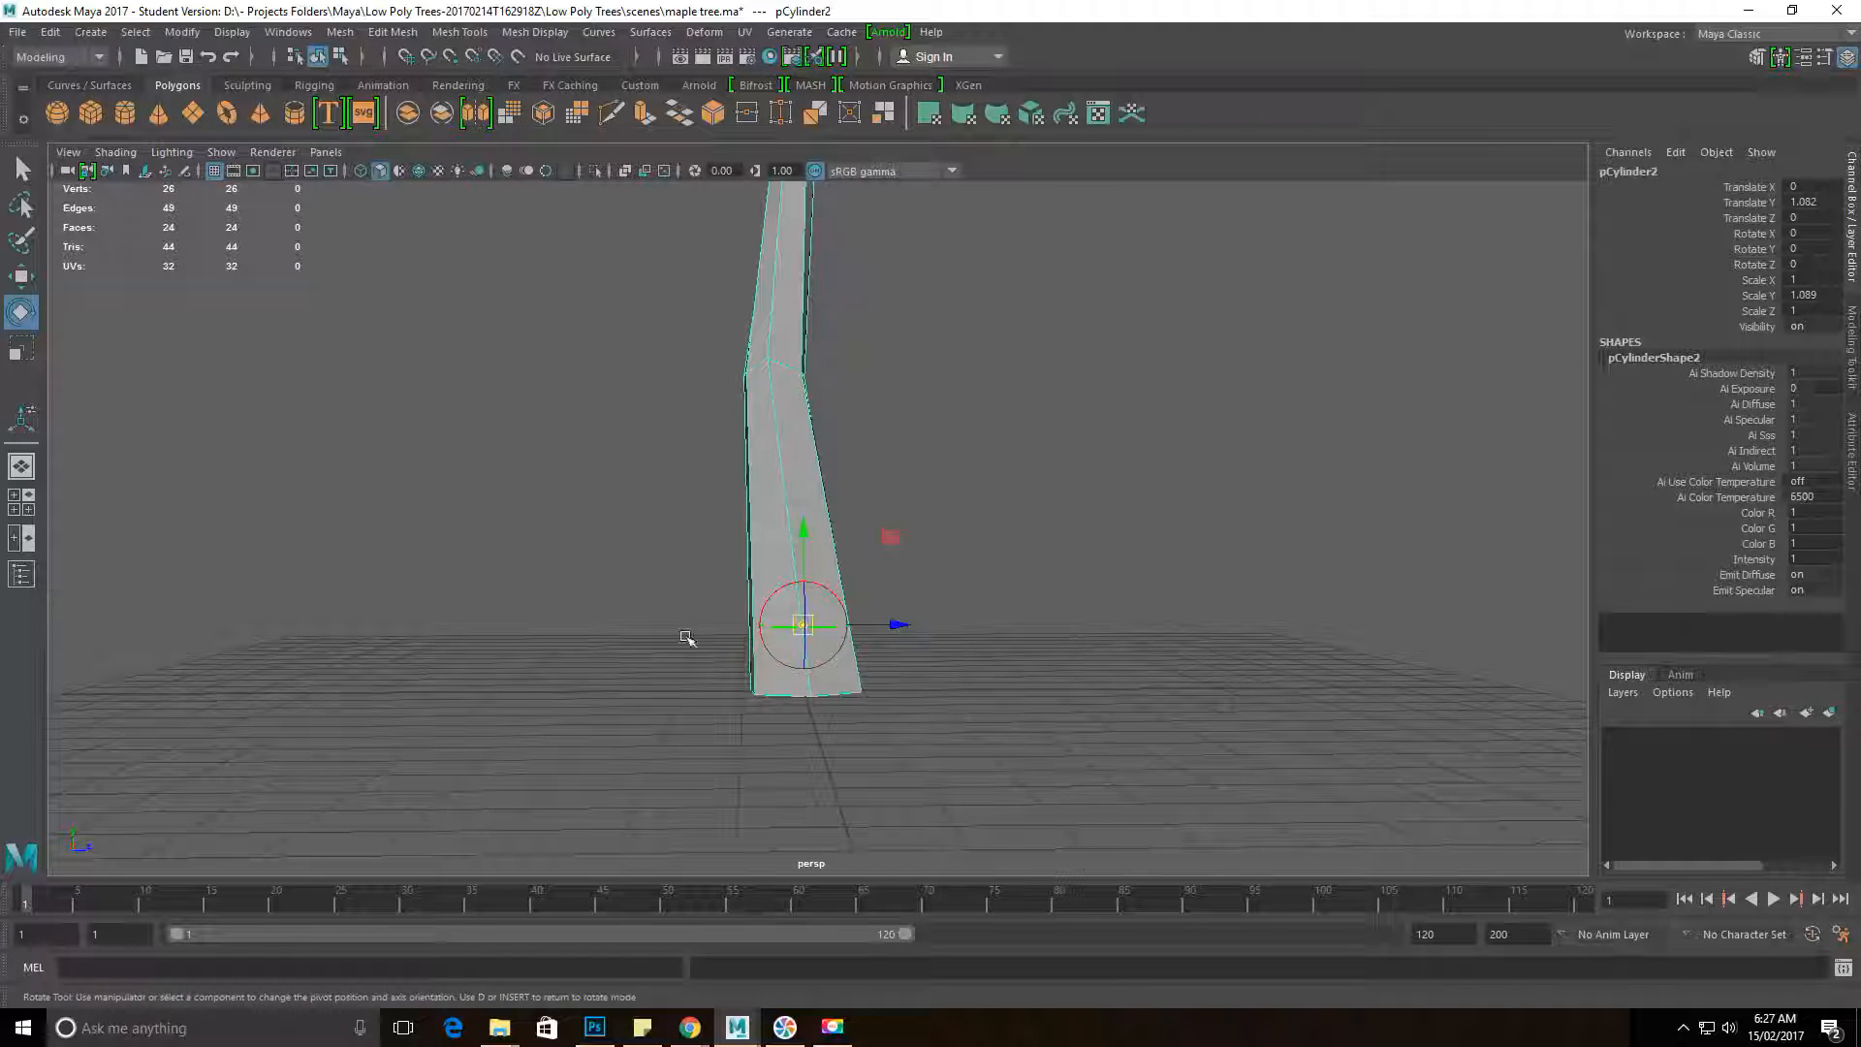
left_click_drag(813, 529, 814, 520, "alt")
right_click_drag(815, 523, 1101, 765, "alt")
middle_click_drag(1074, 720, 1107, 529, "alt")
mouse_move(845, 520)
left_mouse_down("alt")
mouse_move(807, 470)
mouse_move(838, 511)
left_mouse_up("alt")
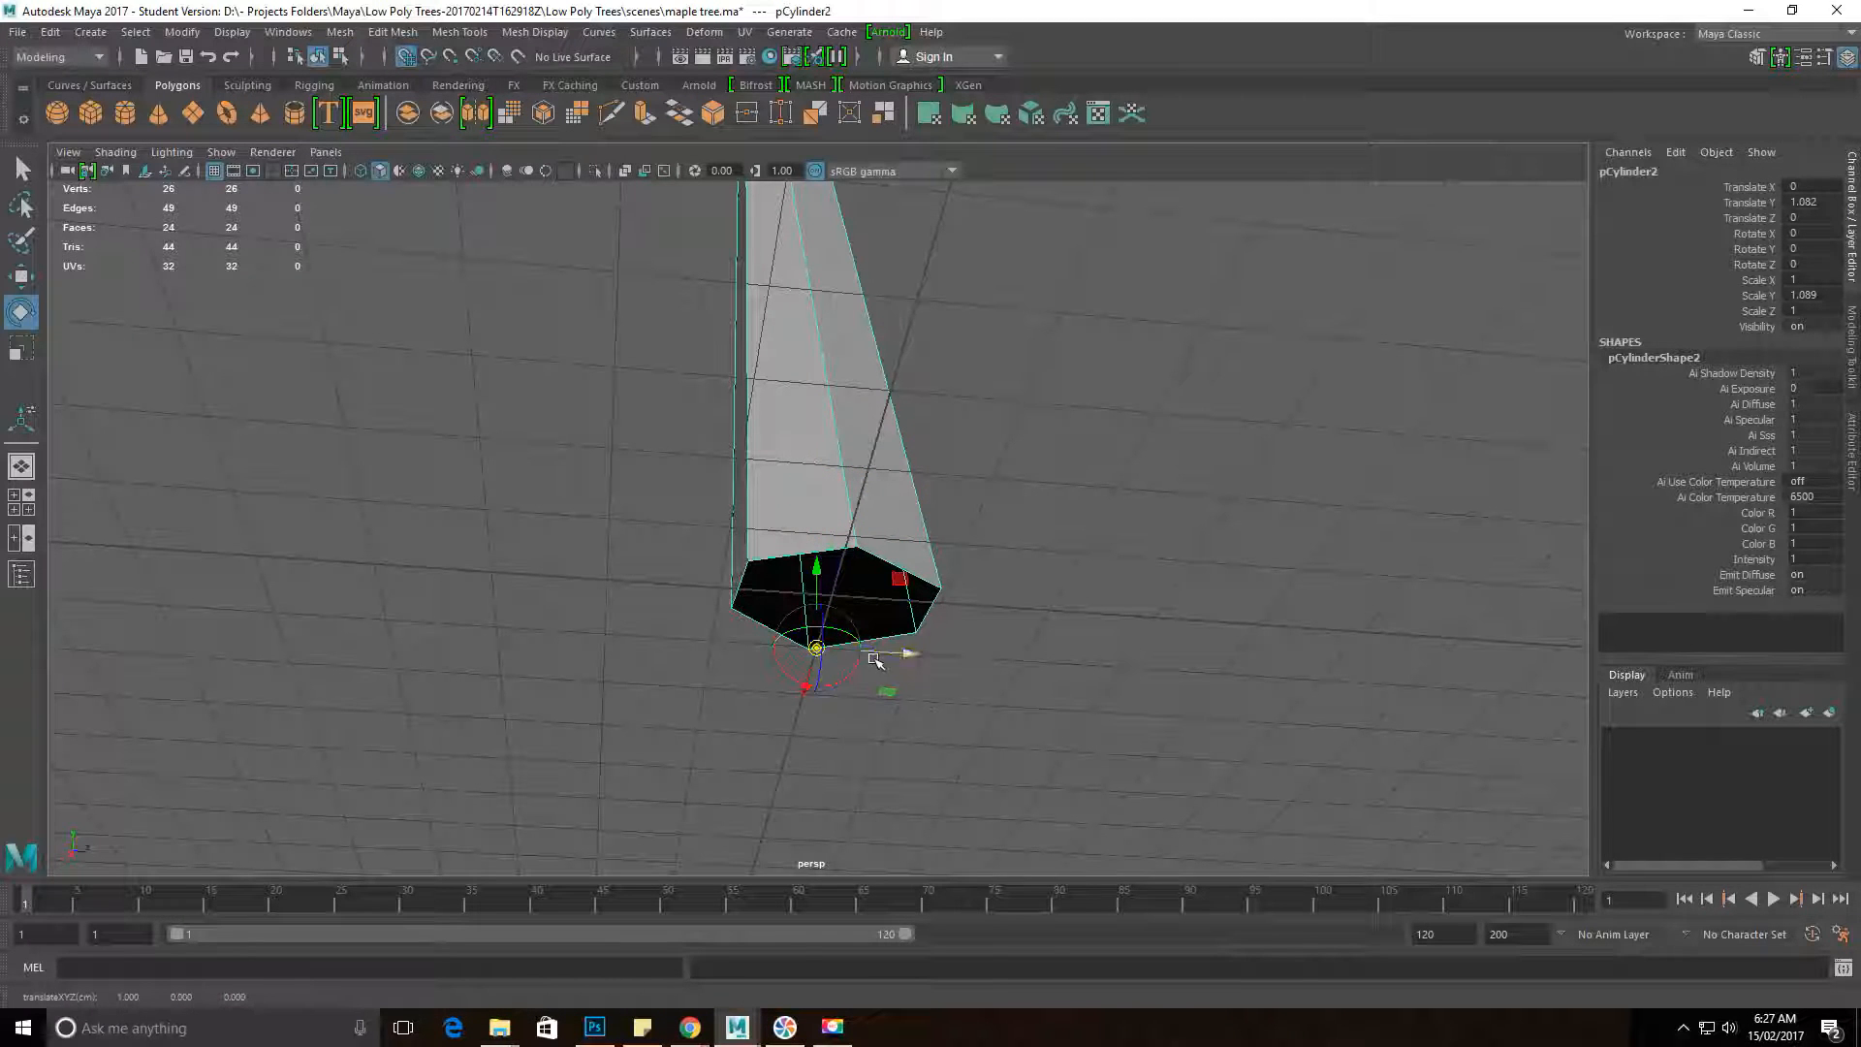
left_click_drag(892, 705, 772, 465, "alt")
left_click_drag(643, 634, 962, 638, "alt")
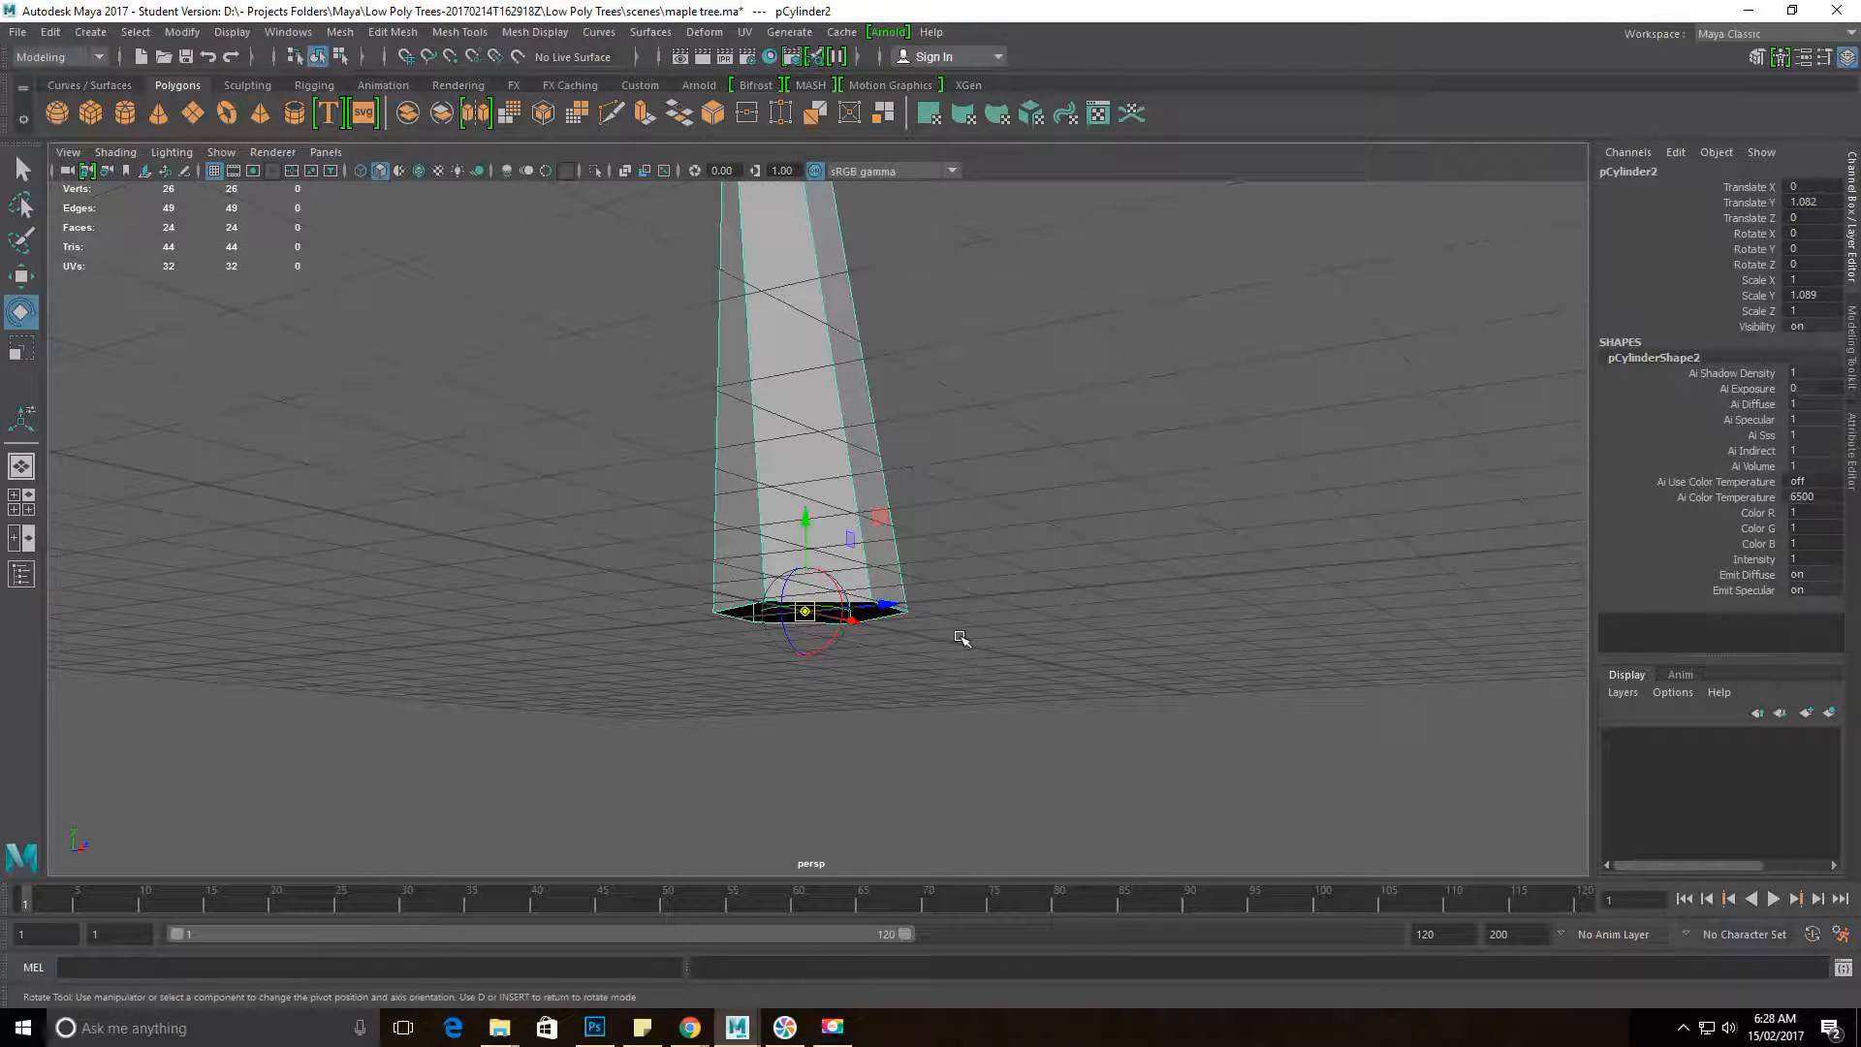
key("Insert")
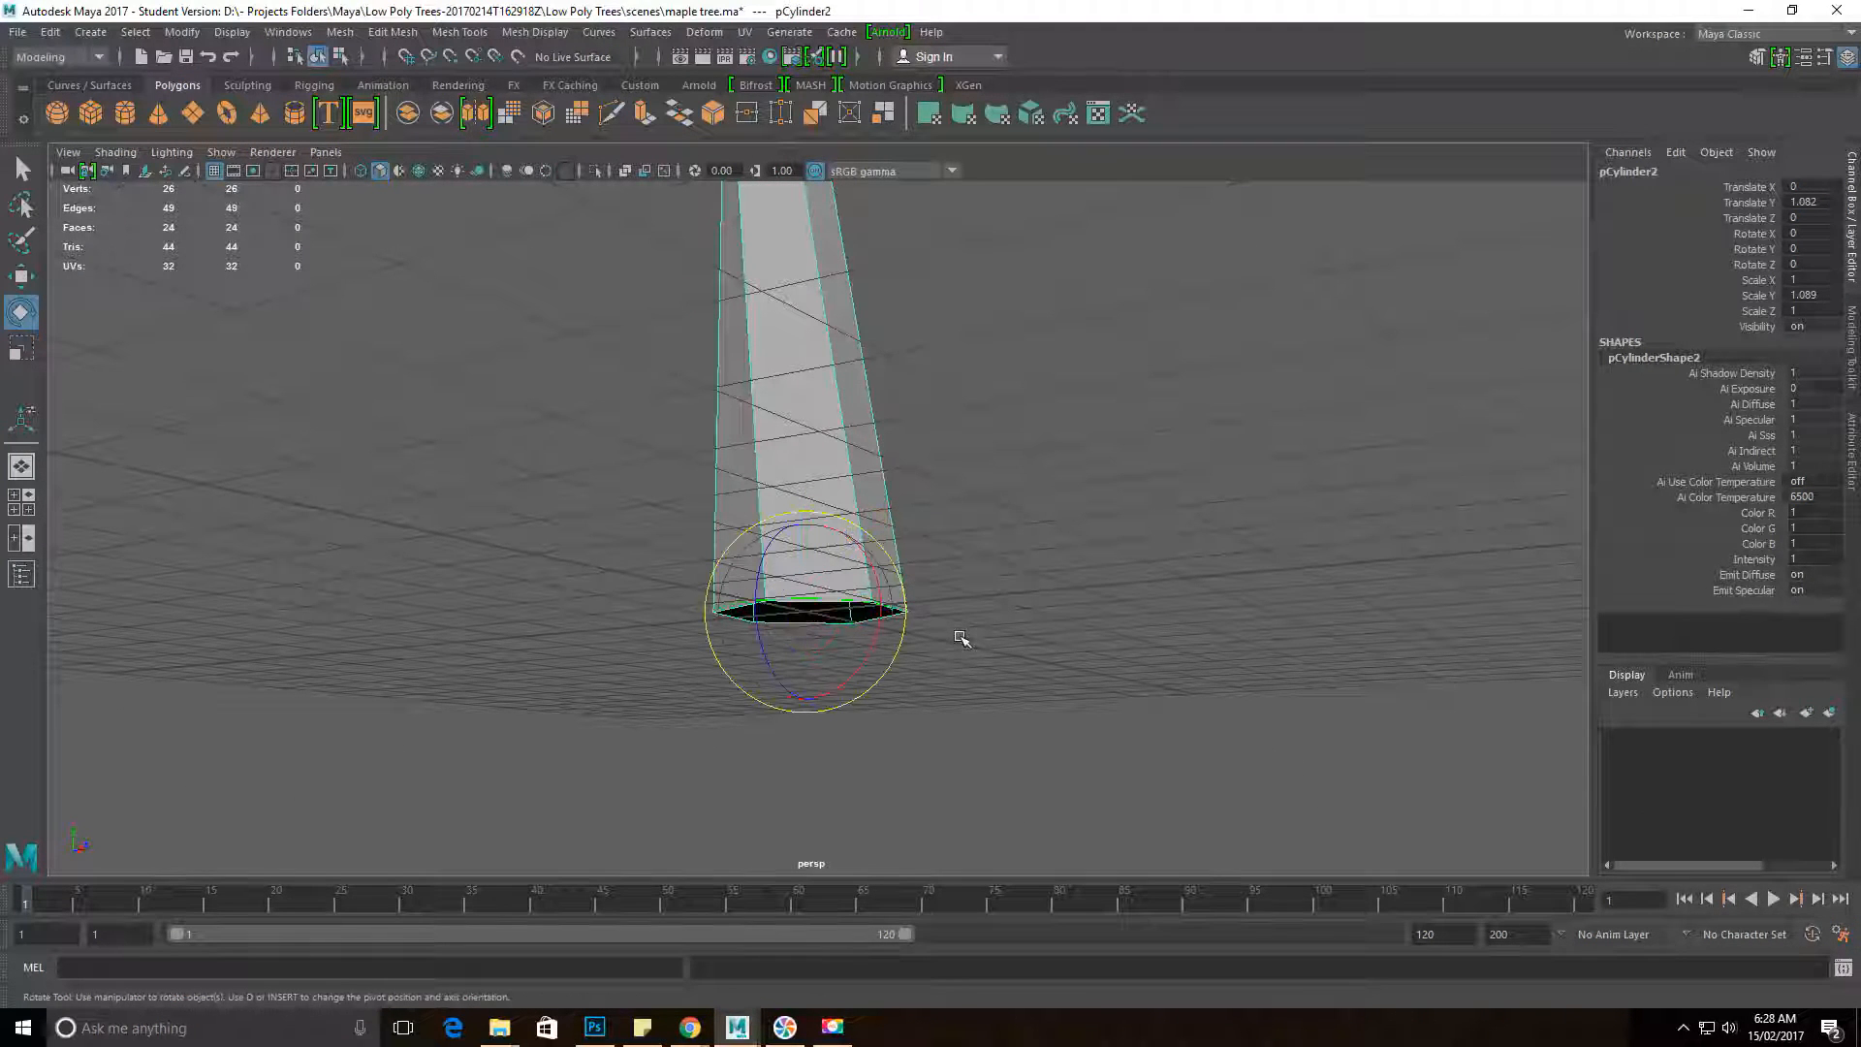
Step: Try rotating the trunk around its new base pivot and undo that rotation
left_click_drag(984, 485, 973, 580, "alt")
left_click_drag(823, 586, 881, 606)
key("ctrl+z")
right_click_drag(979, 579, 617, 502, "alt")
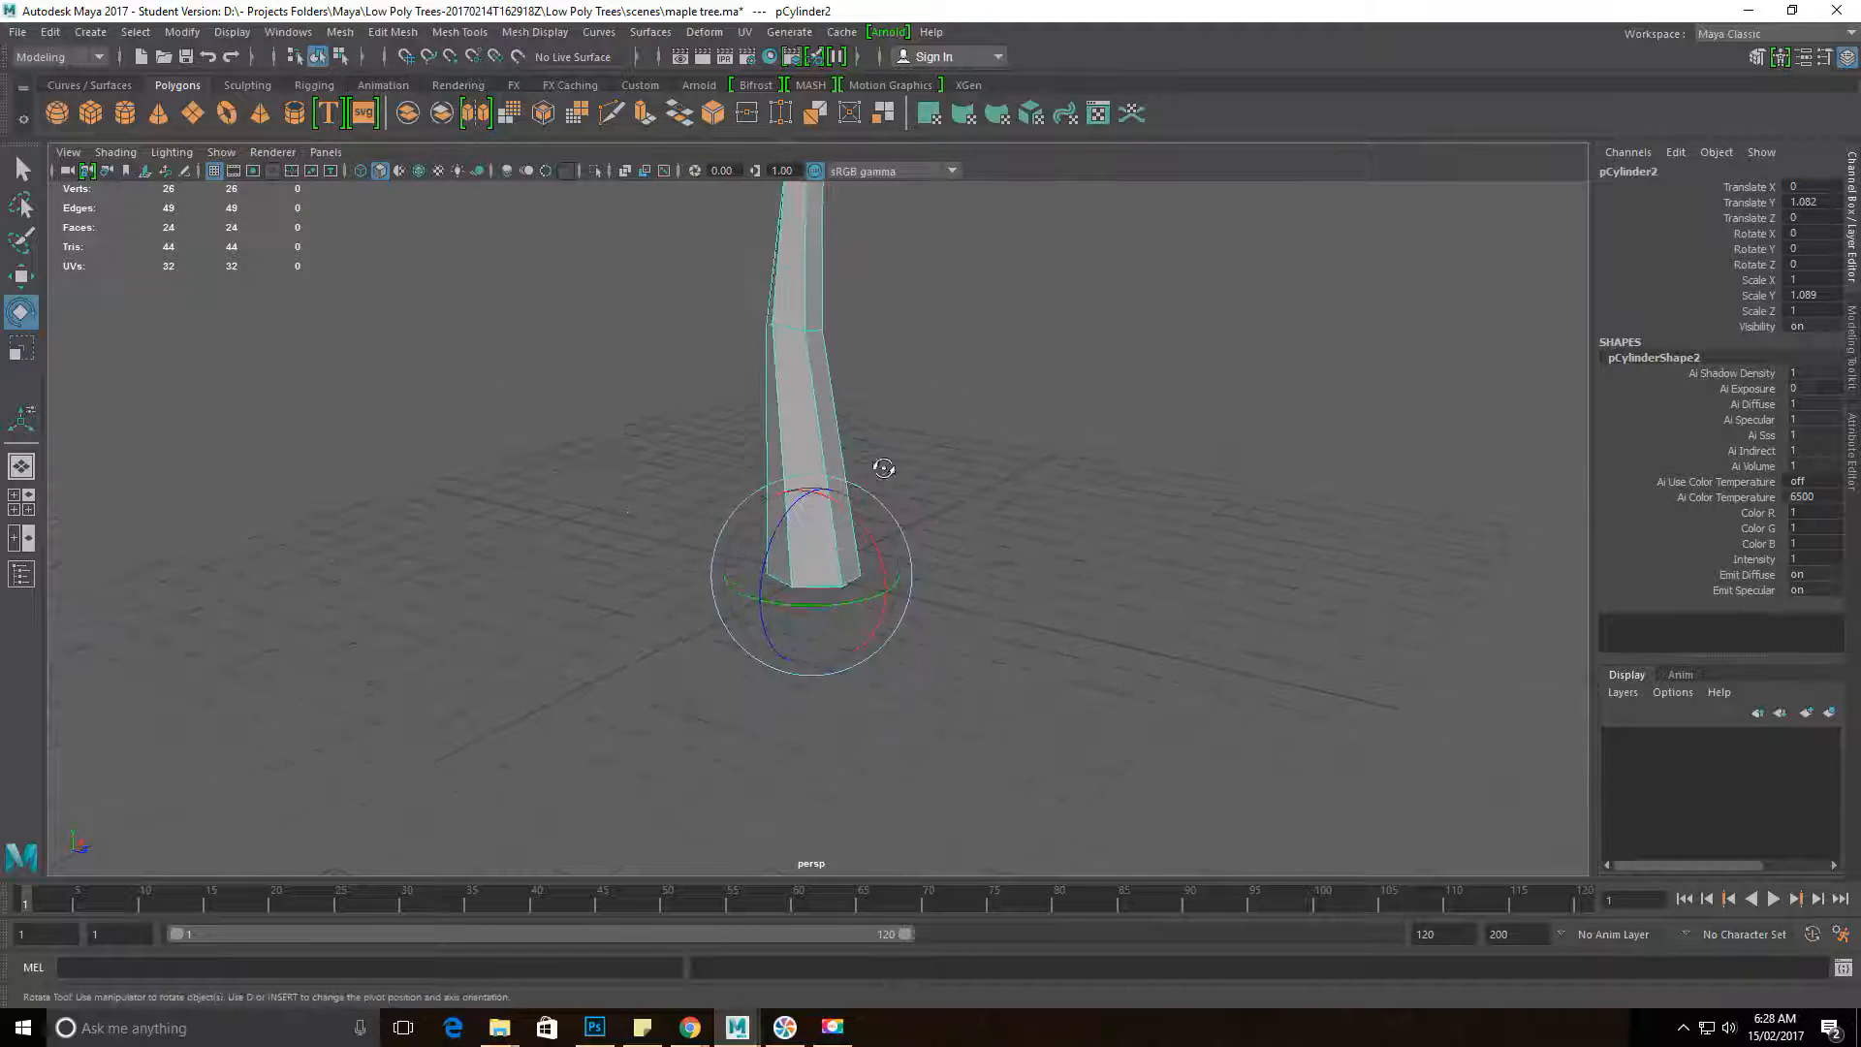
left_click_drag(881, 470, 664, 458, "alt")
right_click_drag(664, 458, 676, 496, "alt")
left_click_drag(1113, 345, 737, 476, "alt")
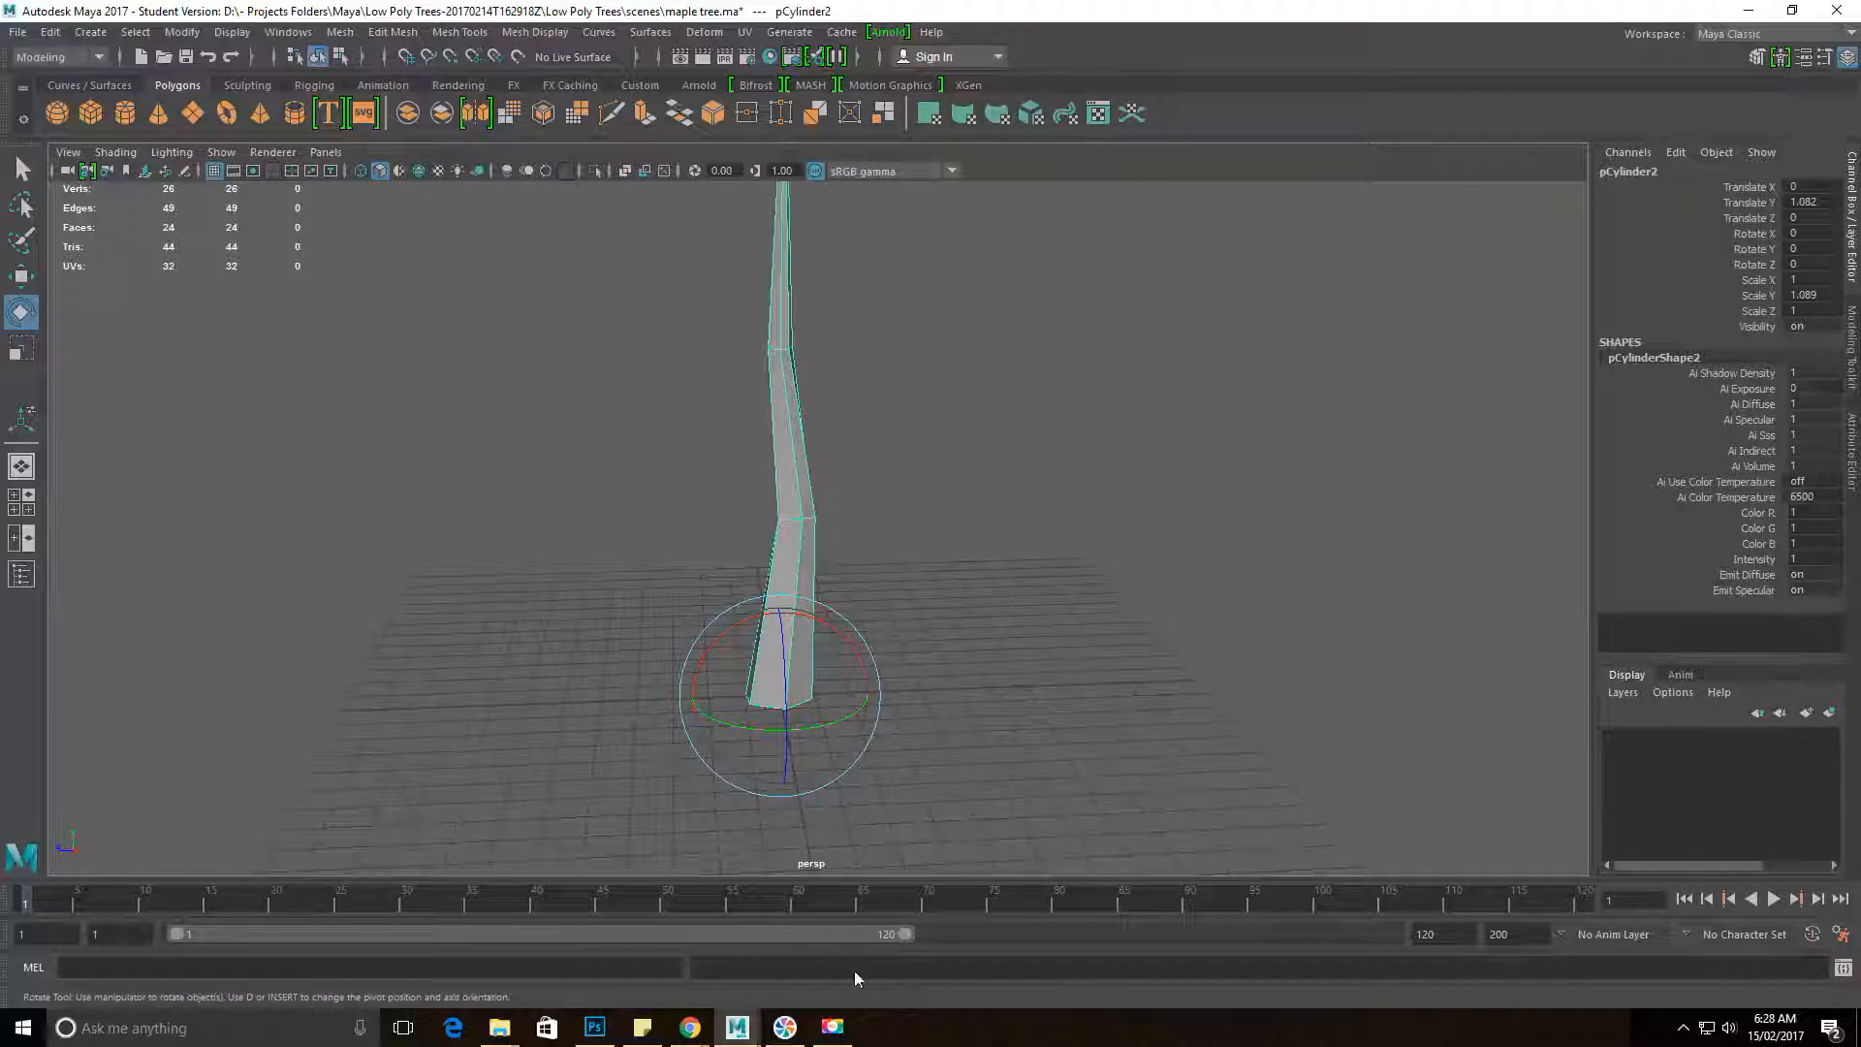
Step: Switch to the maple tree image search in Chrome and examine the trunk and branch shapes in the Japanese maple photos
mouse_move(689, 1027)
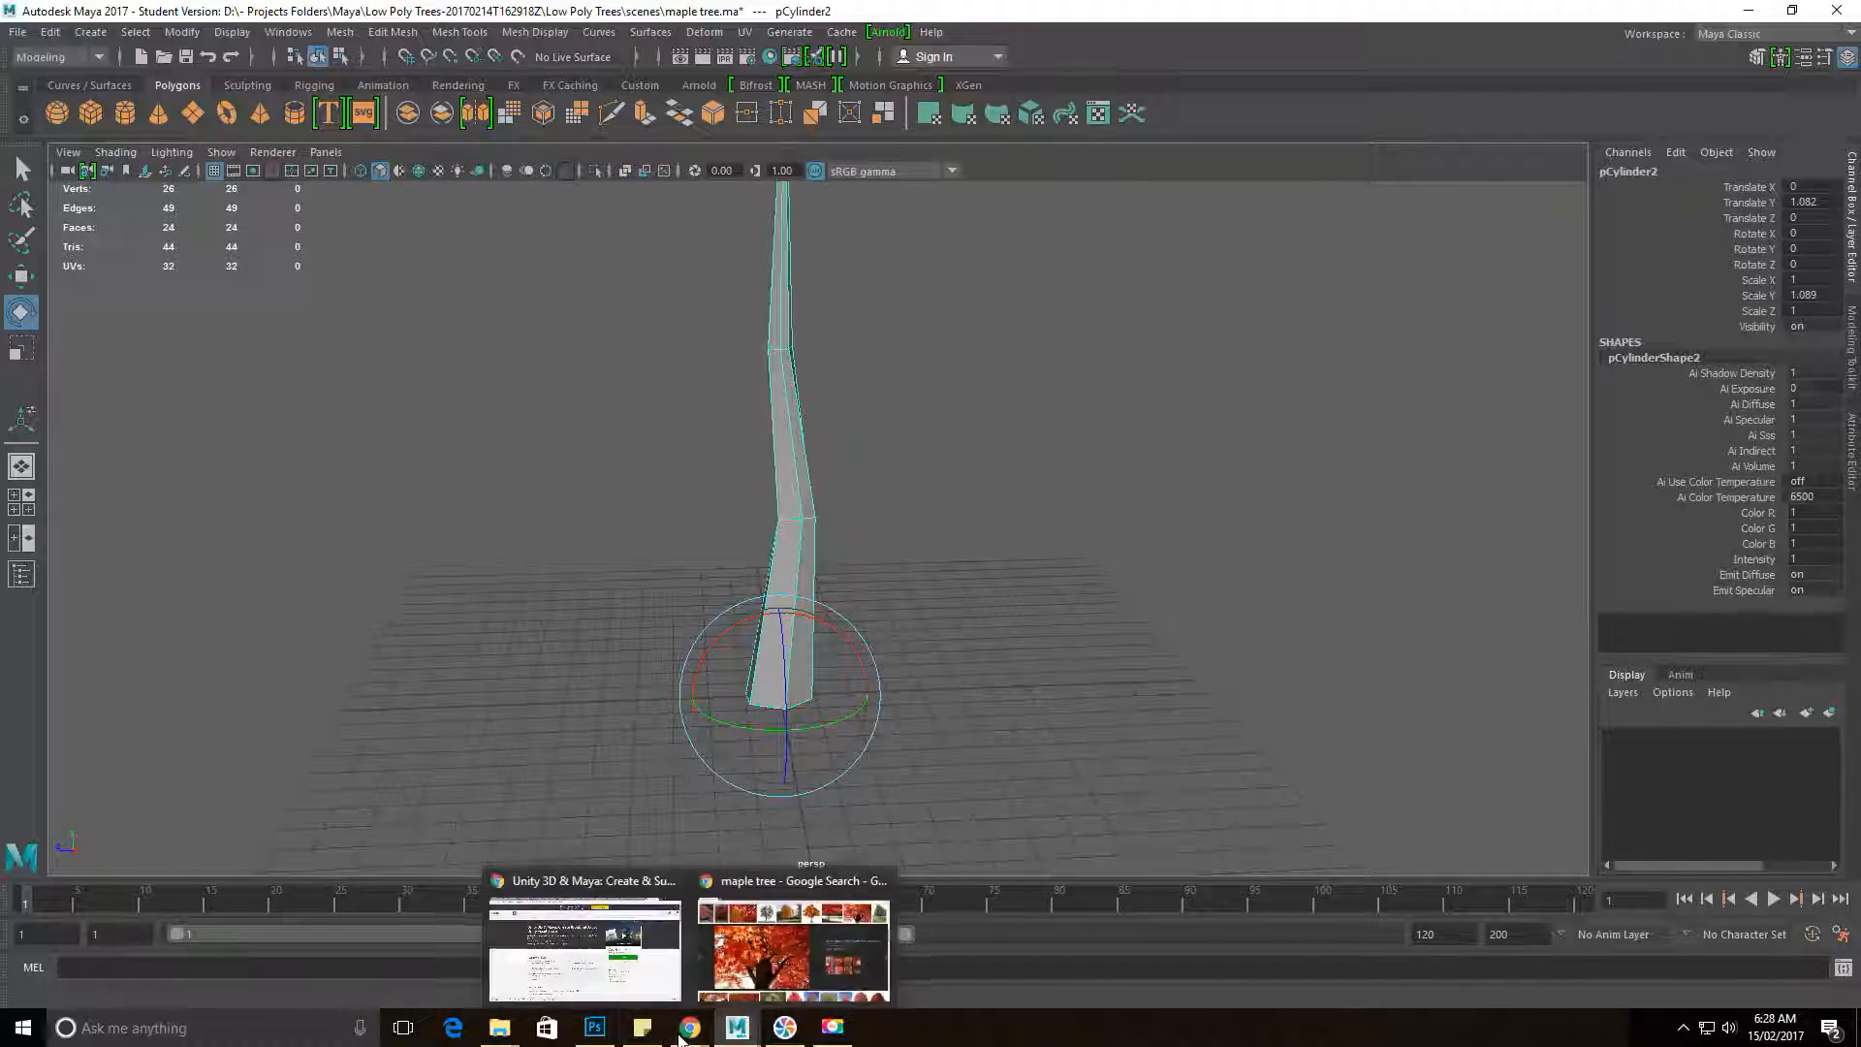
left_click(743, 999)
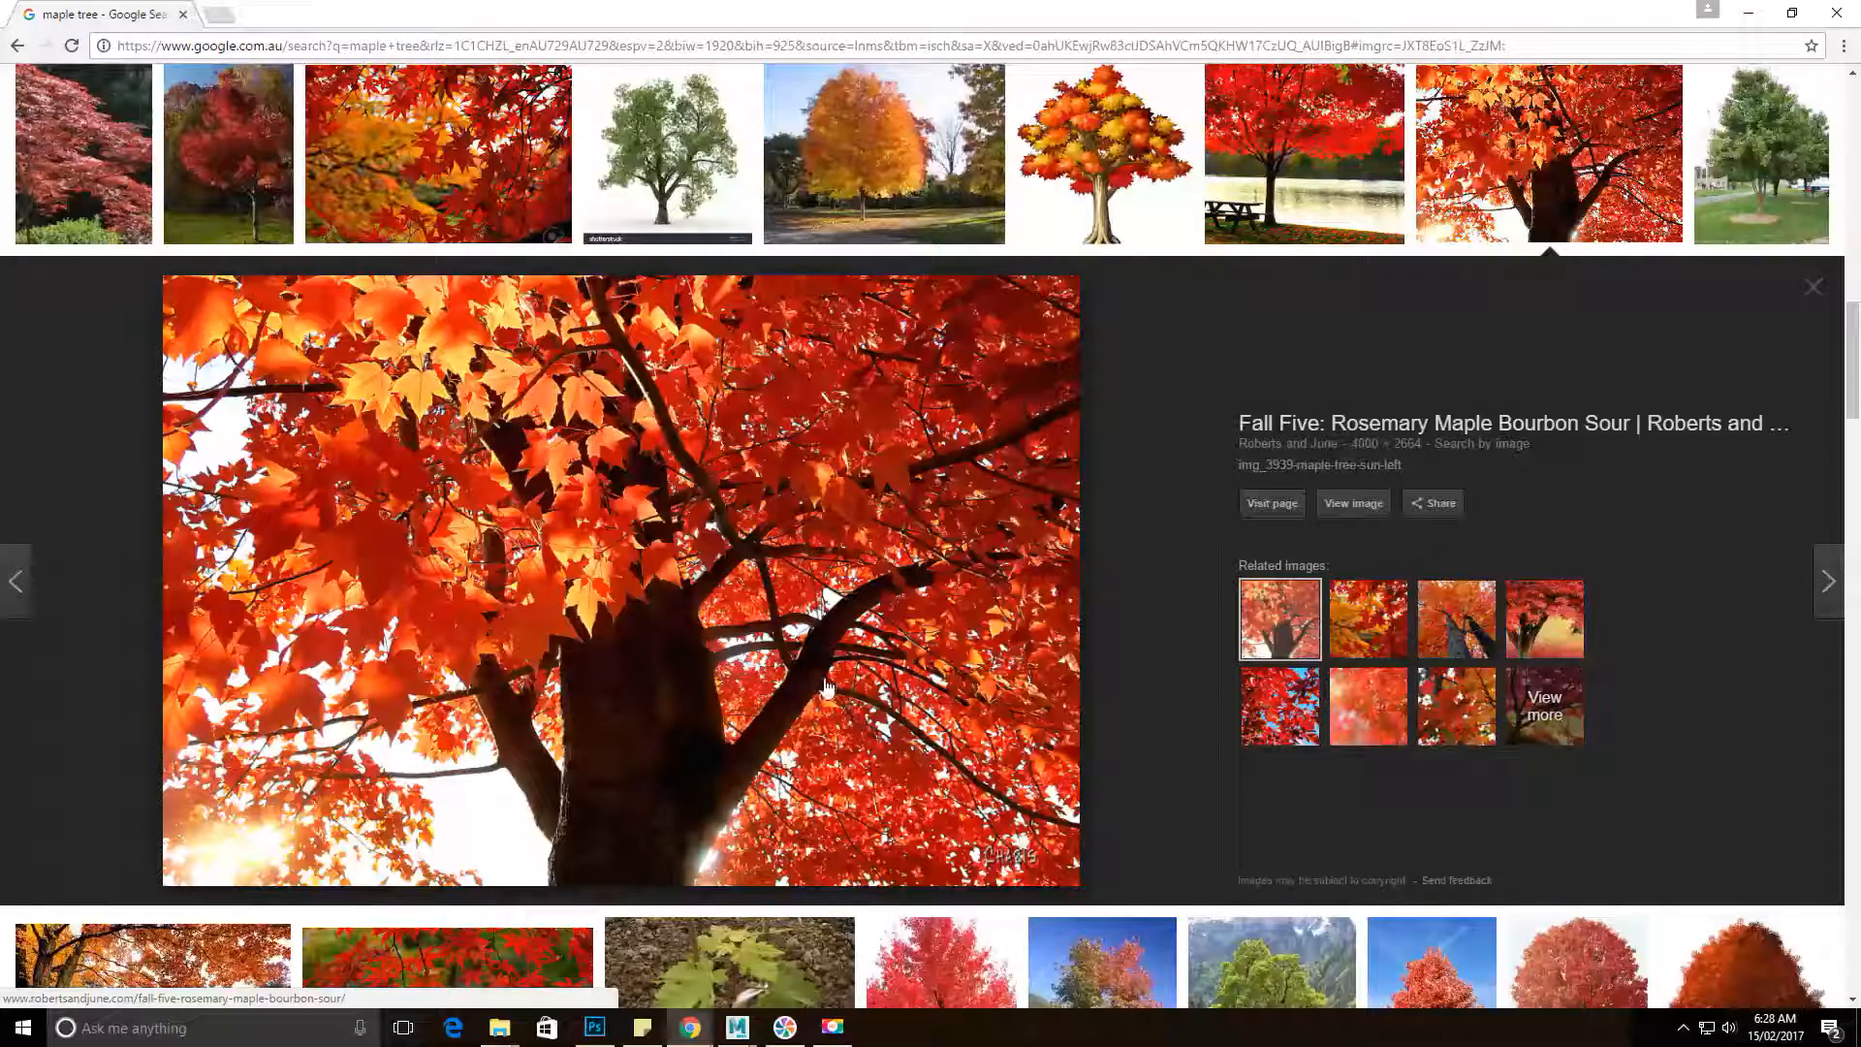
left_click(1490, 141)
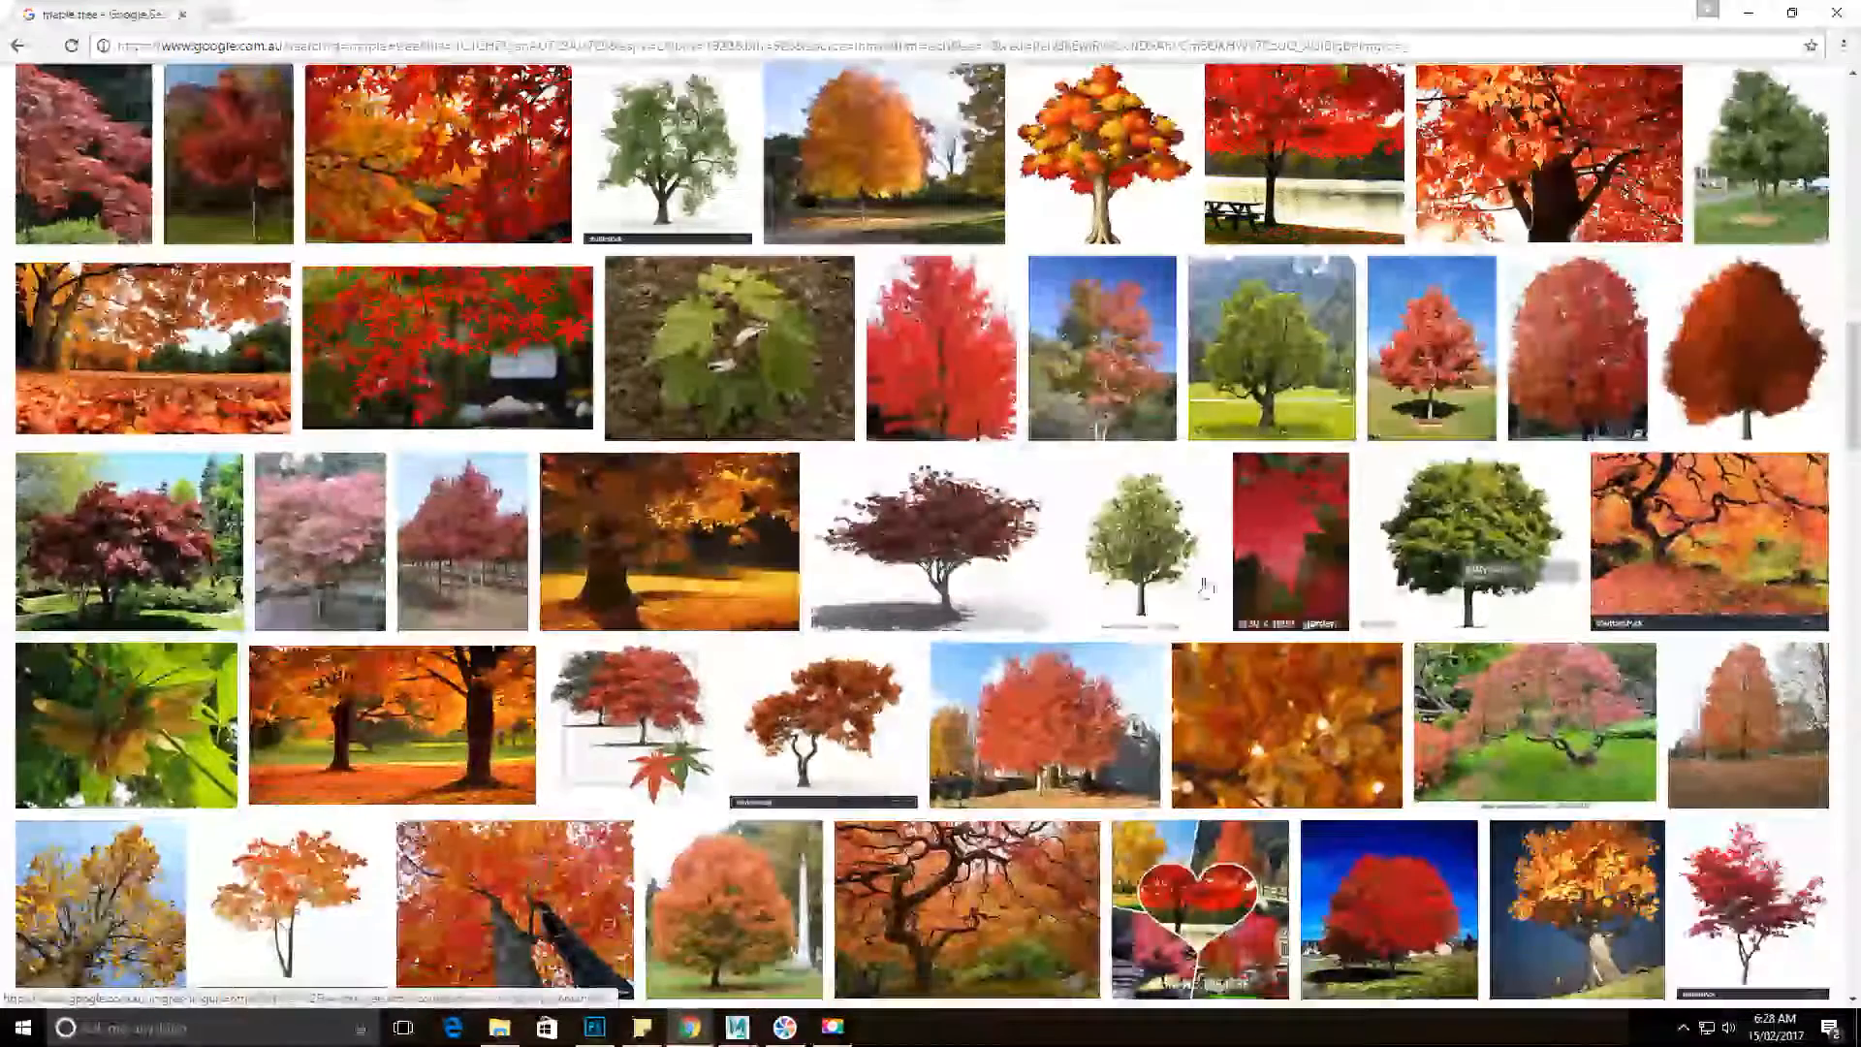
left_click(826, 711)
left_click(956, 962)
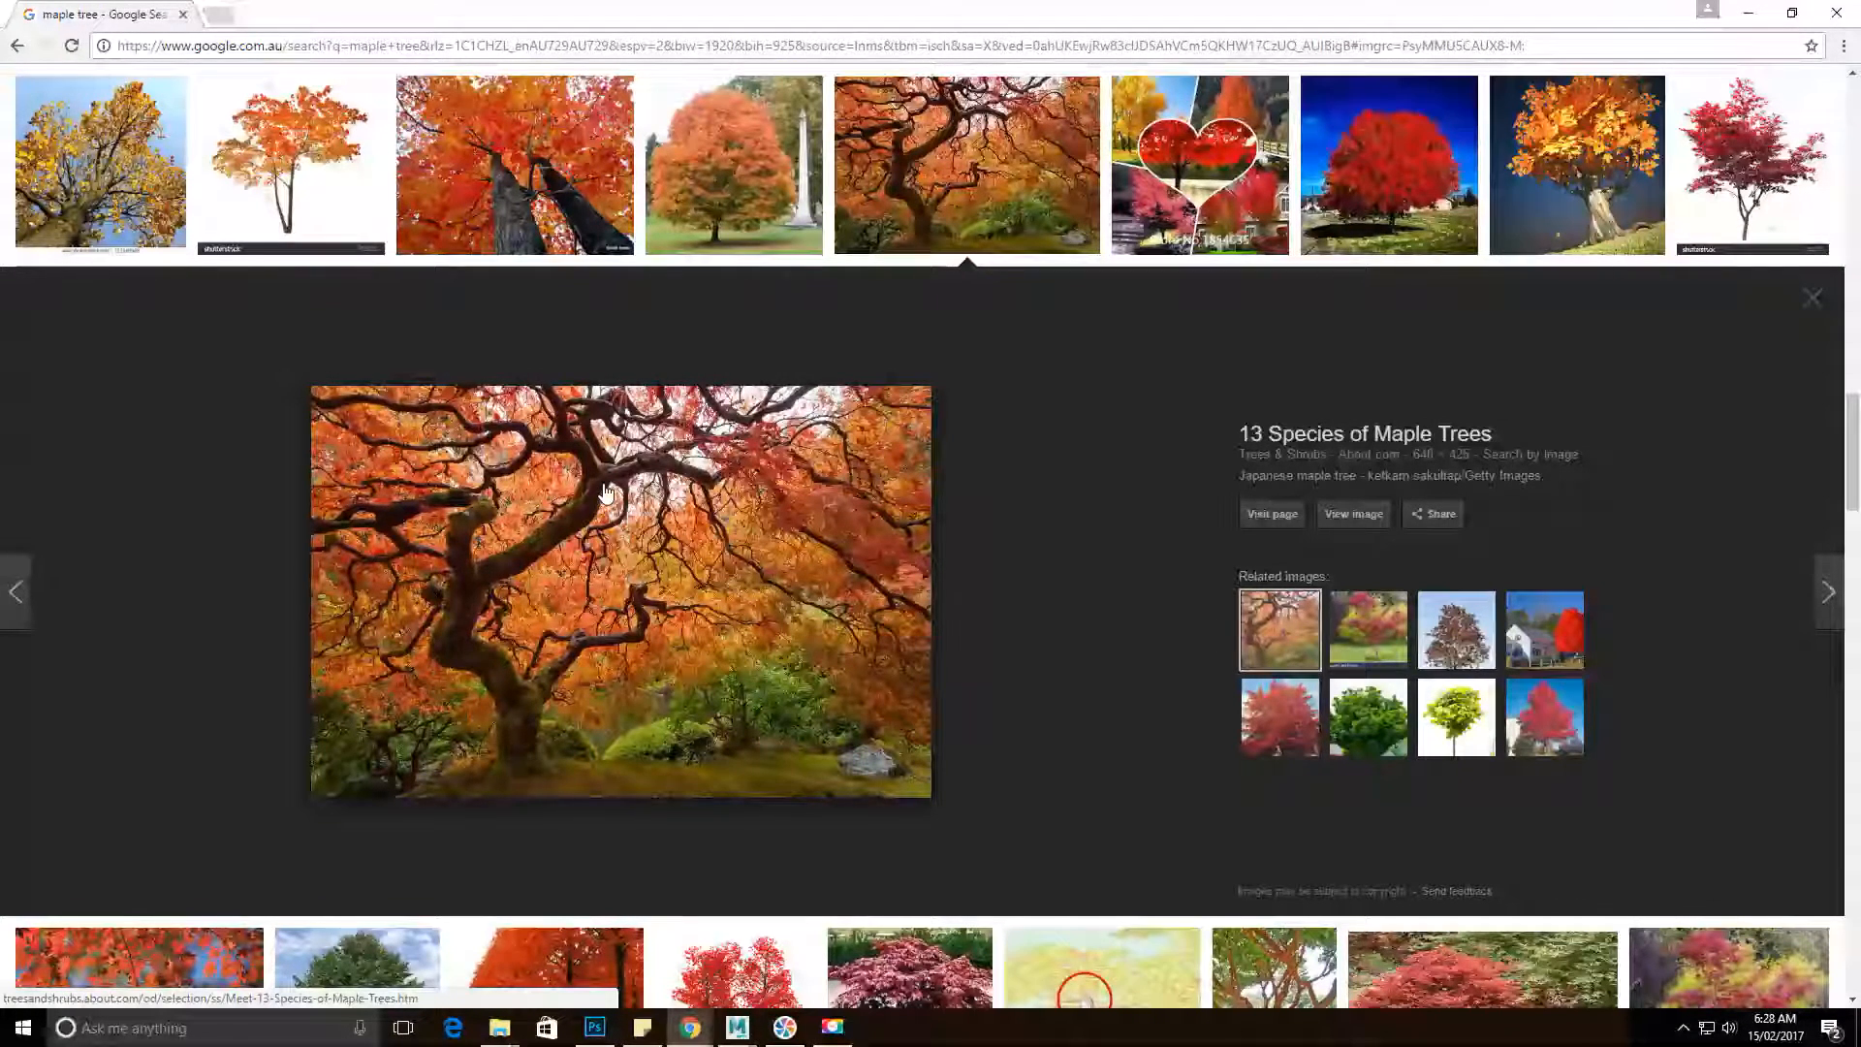
left_click(1356, 646)
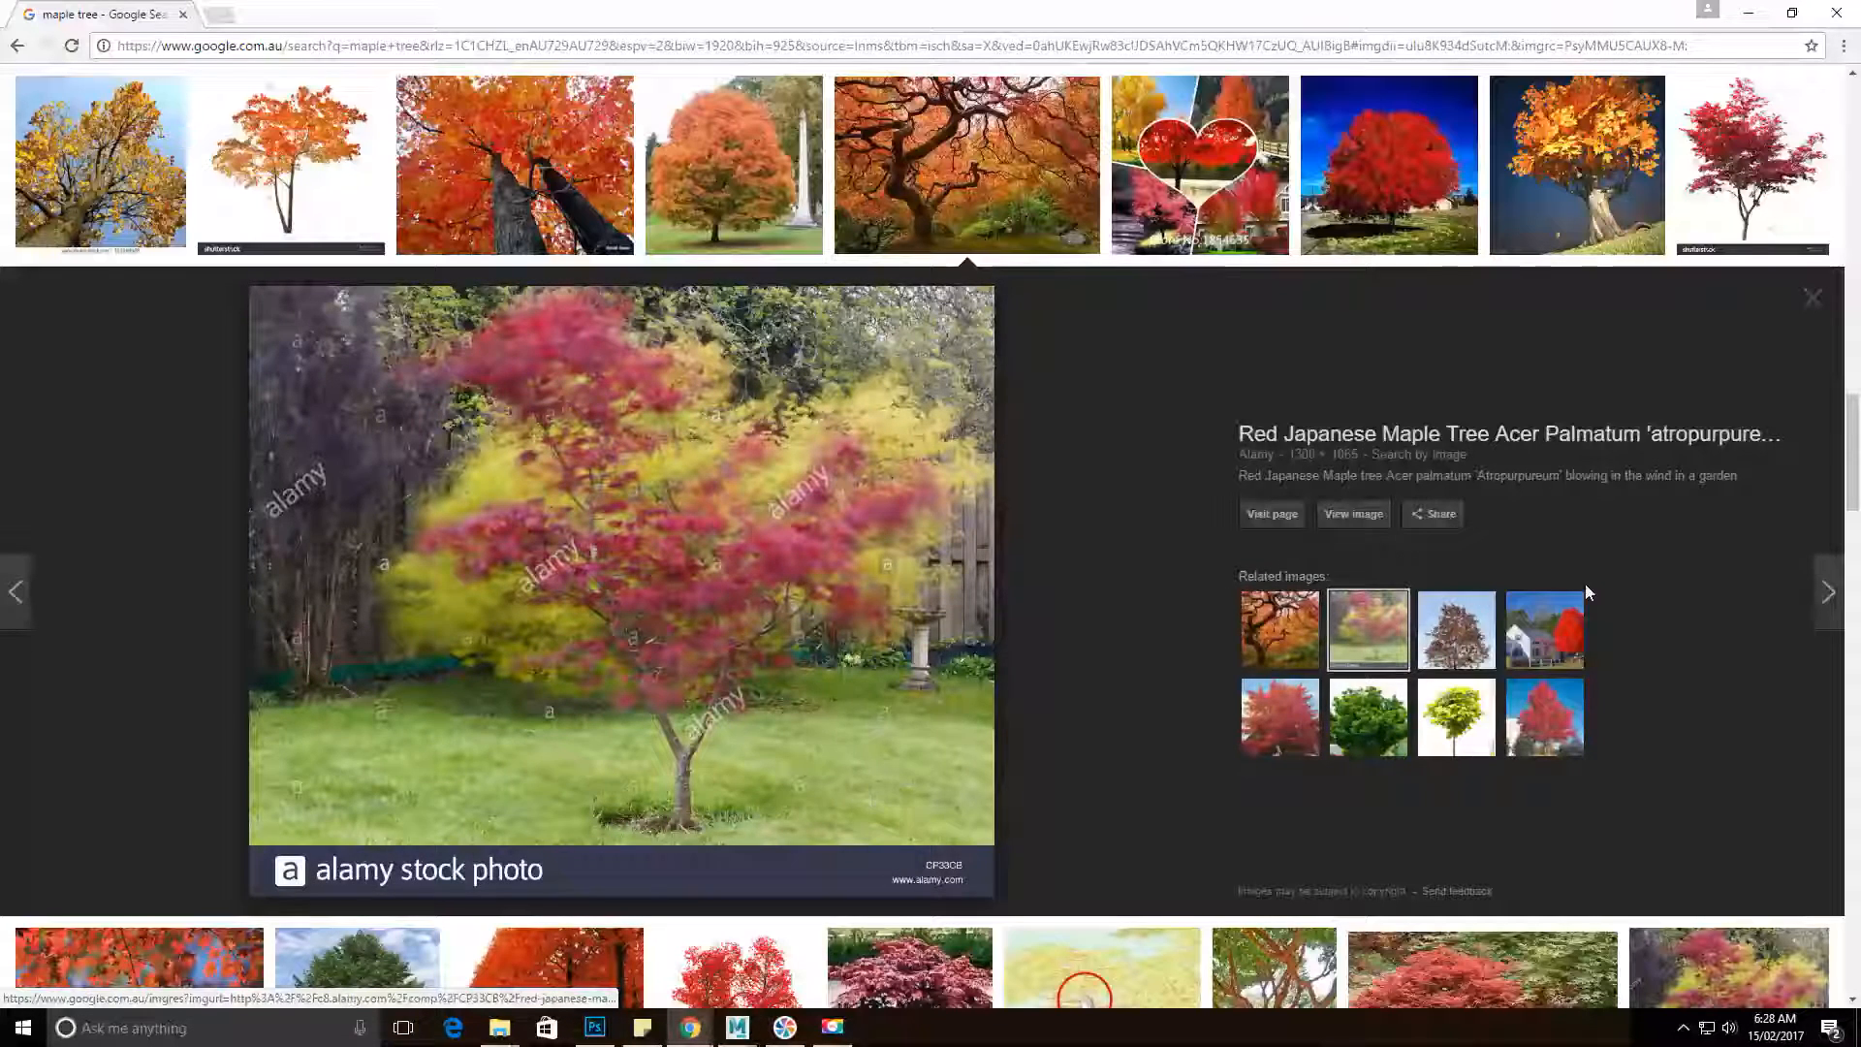
left_click(1270, 620)
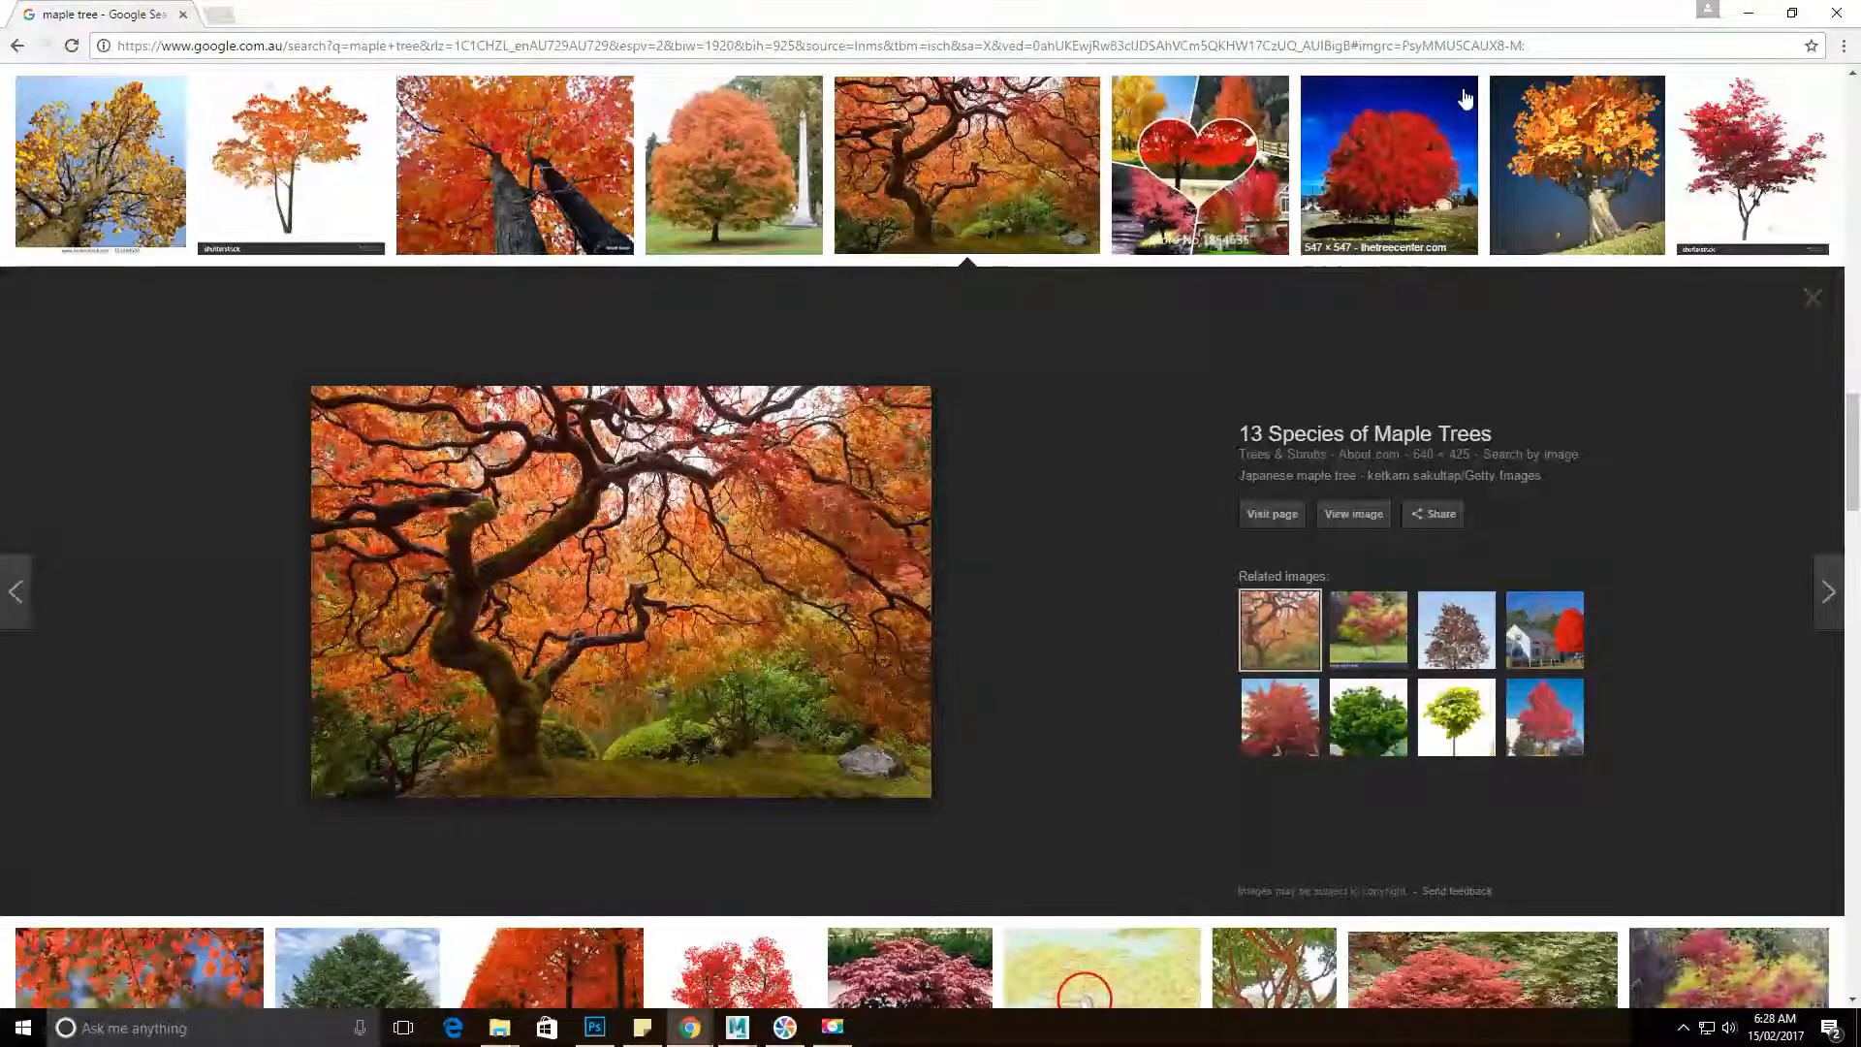
left_click(1749, 13)
Step: Select the ring of vertices at the trunk's lower bend and return to object mode
mouse_move(885, 614)
left_mouse_down("alt")
mouse_move(897, 653)
mouse_move(904, 636)
left_mouse_up("alt")
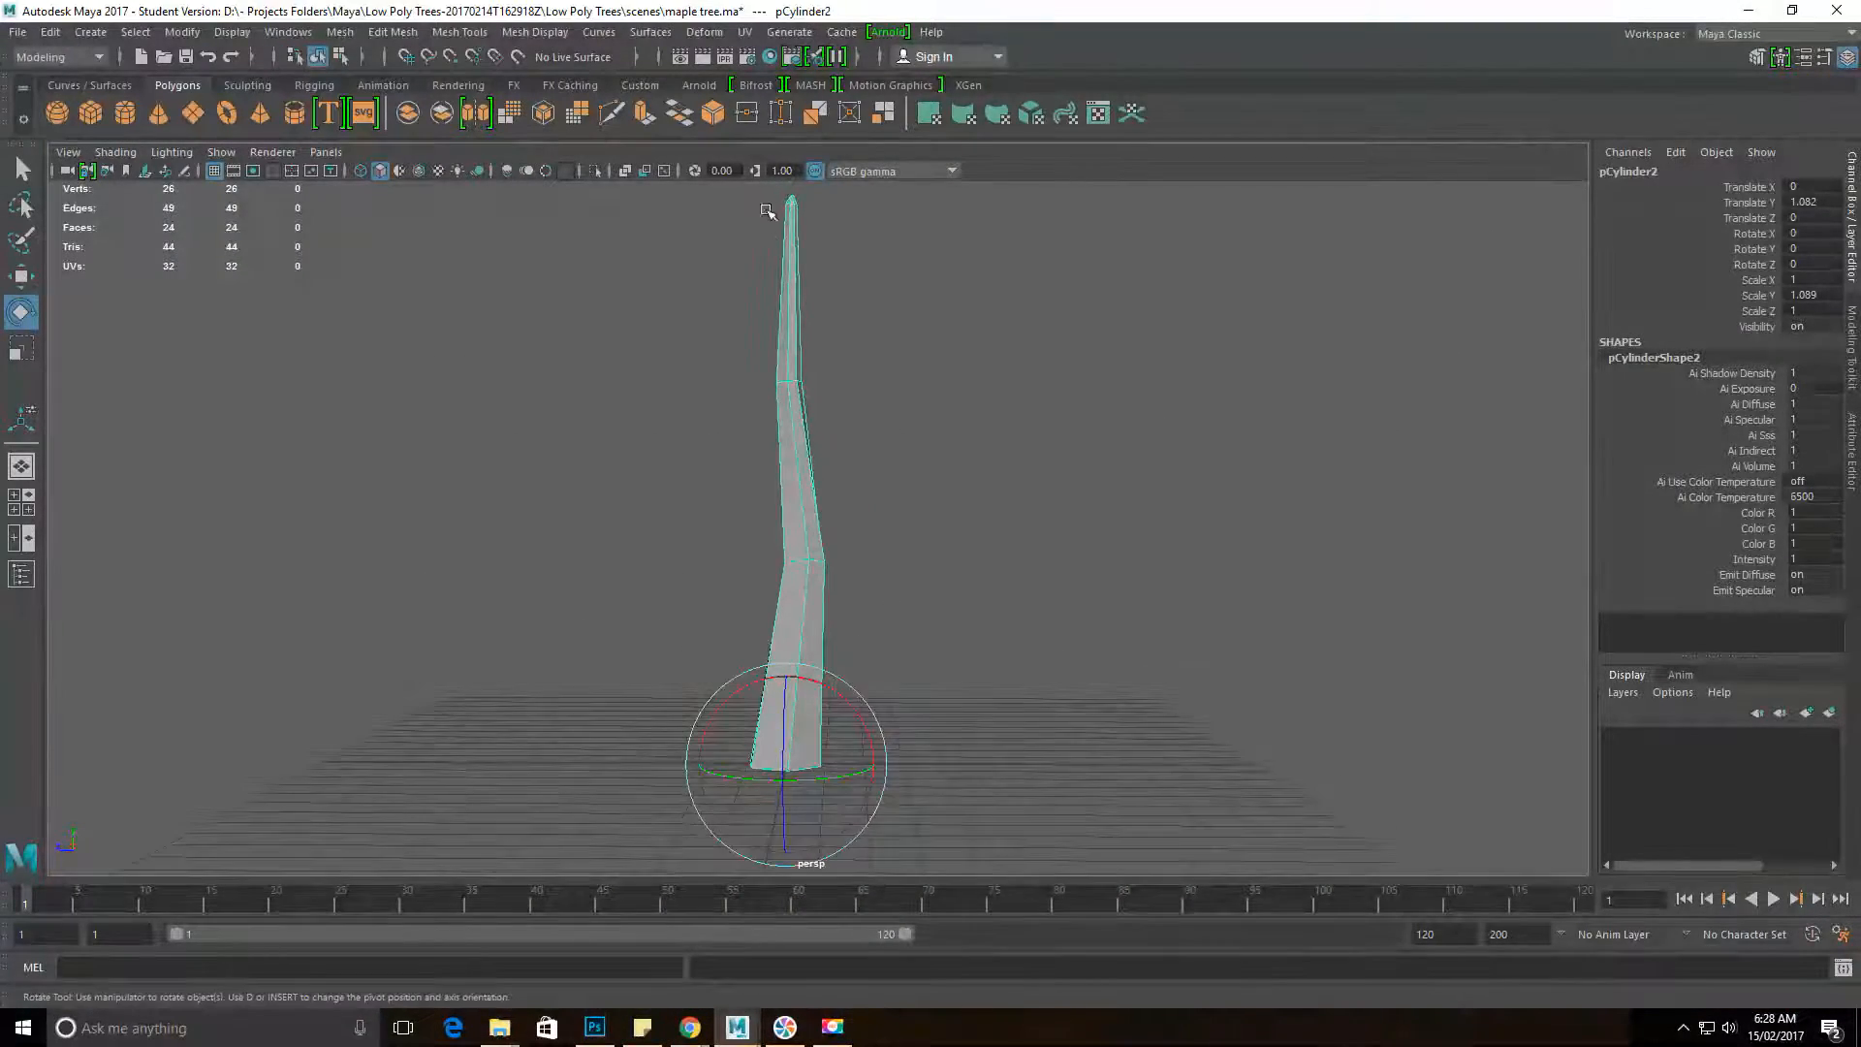
left_click_drag(836, 418, 819, 564, "alt")
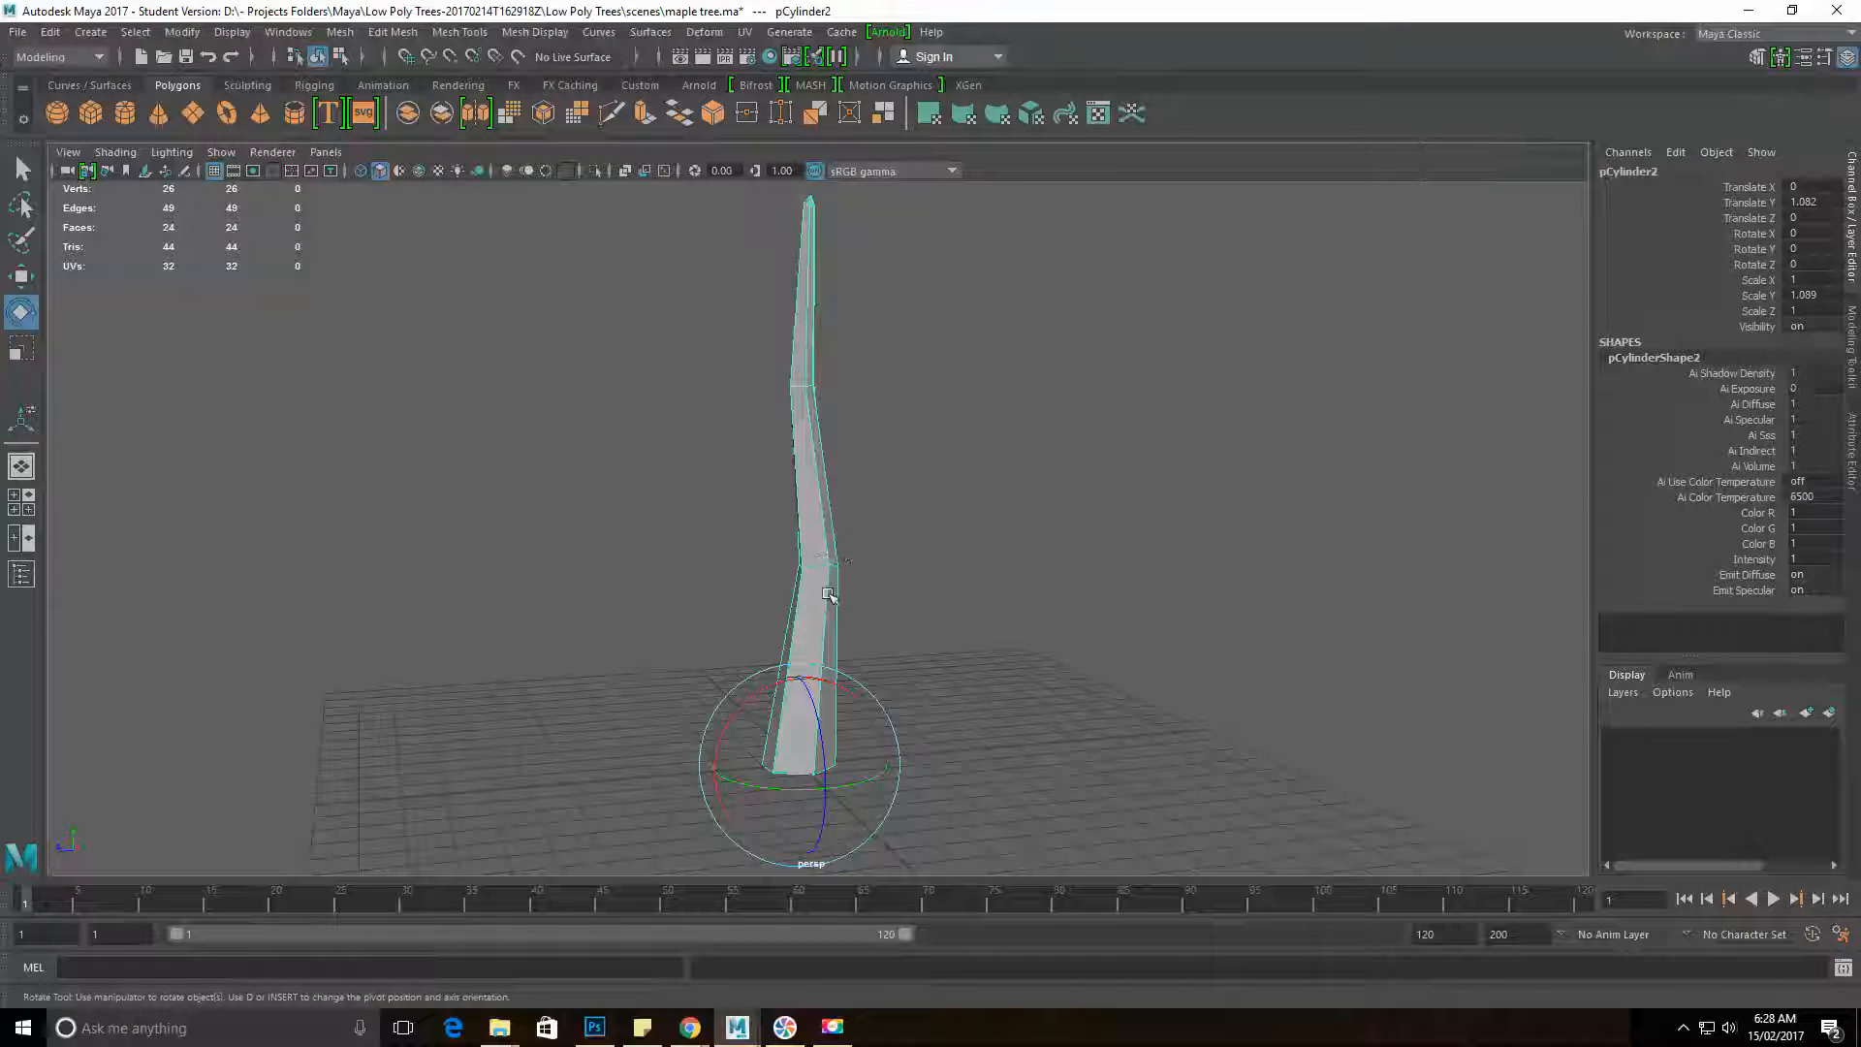
right_click_drag(817, 492, 729, 494)
left_click_drag(717, 483, 880, 642)
left_click_drag(873, 645, 792, 668, "alt")
right_click_drag(856, 676, 910, 433)
left_click_drag(798, 624, 851, 574, "alt")
right_click_drag(851, 574, 749, 474)
left_click_drag(713, 496, 938, 445)
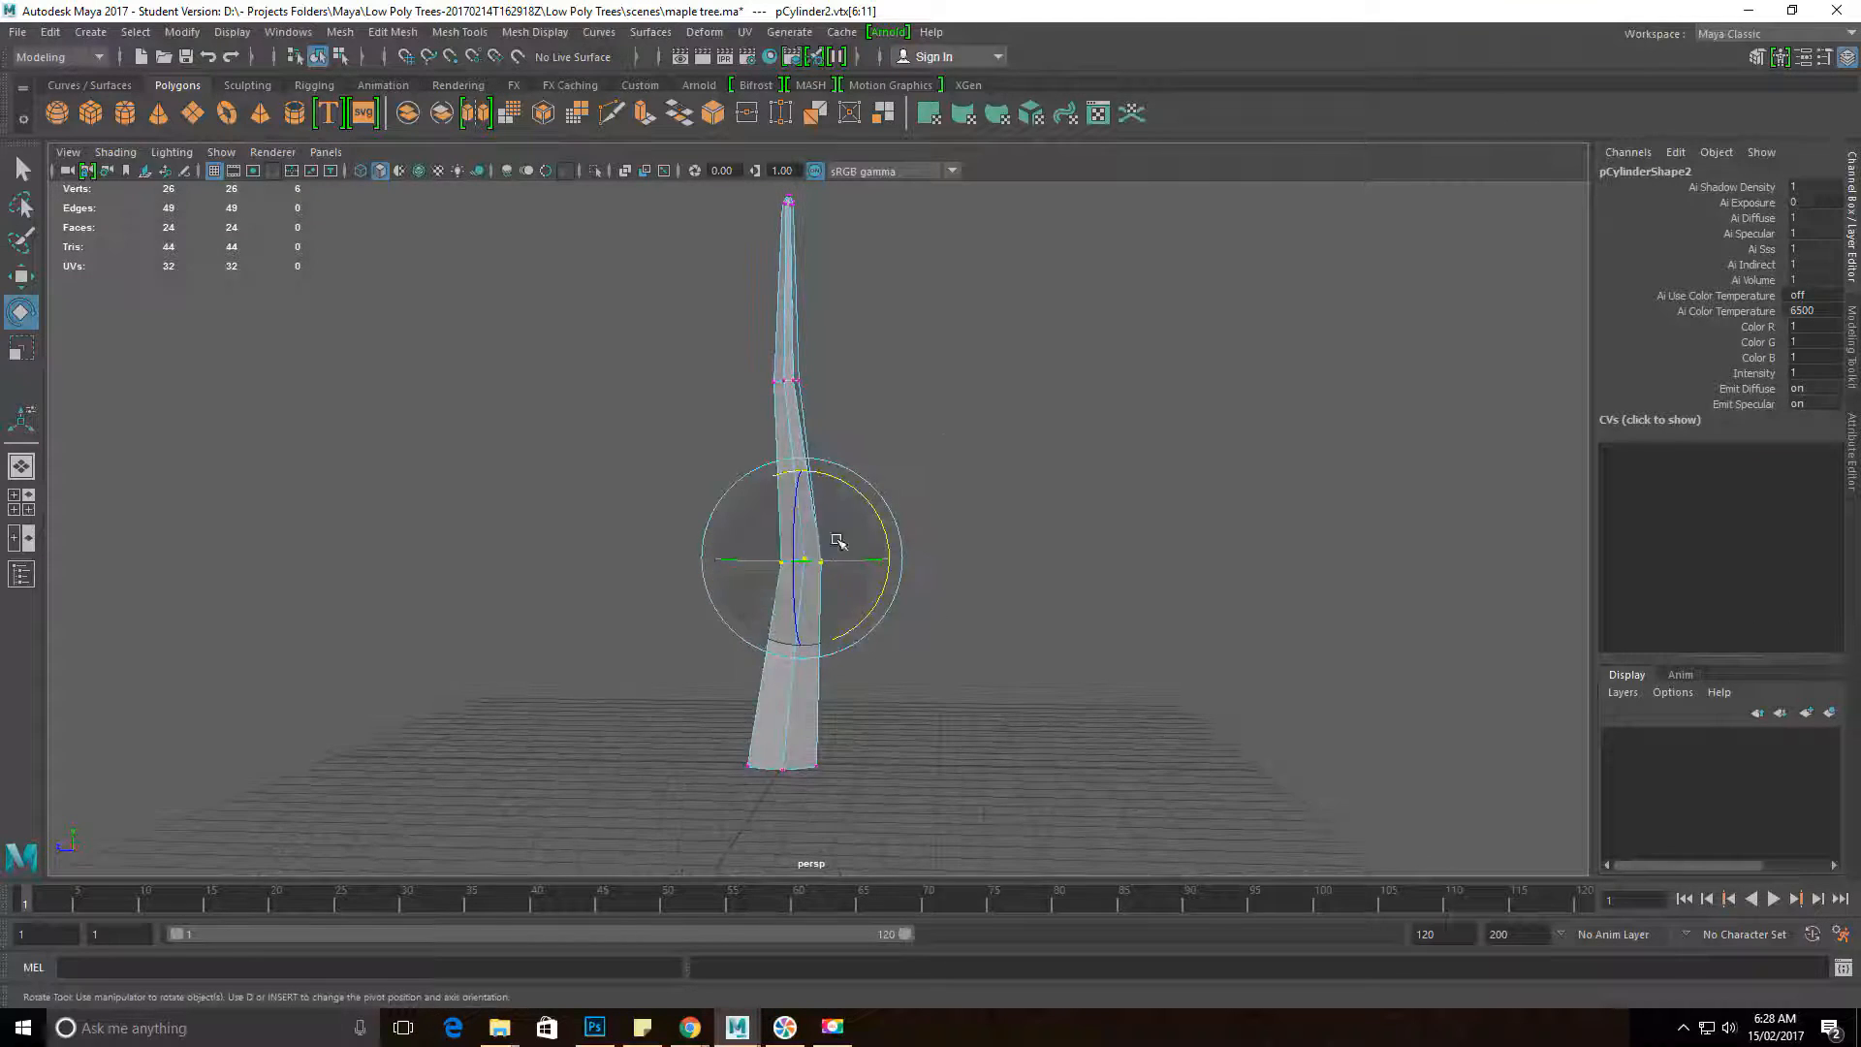
left_click_drag(770, 567, 793, 725, "alt")
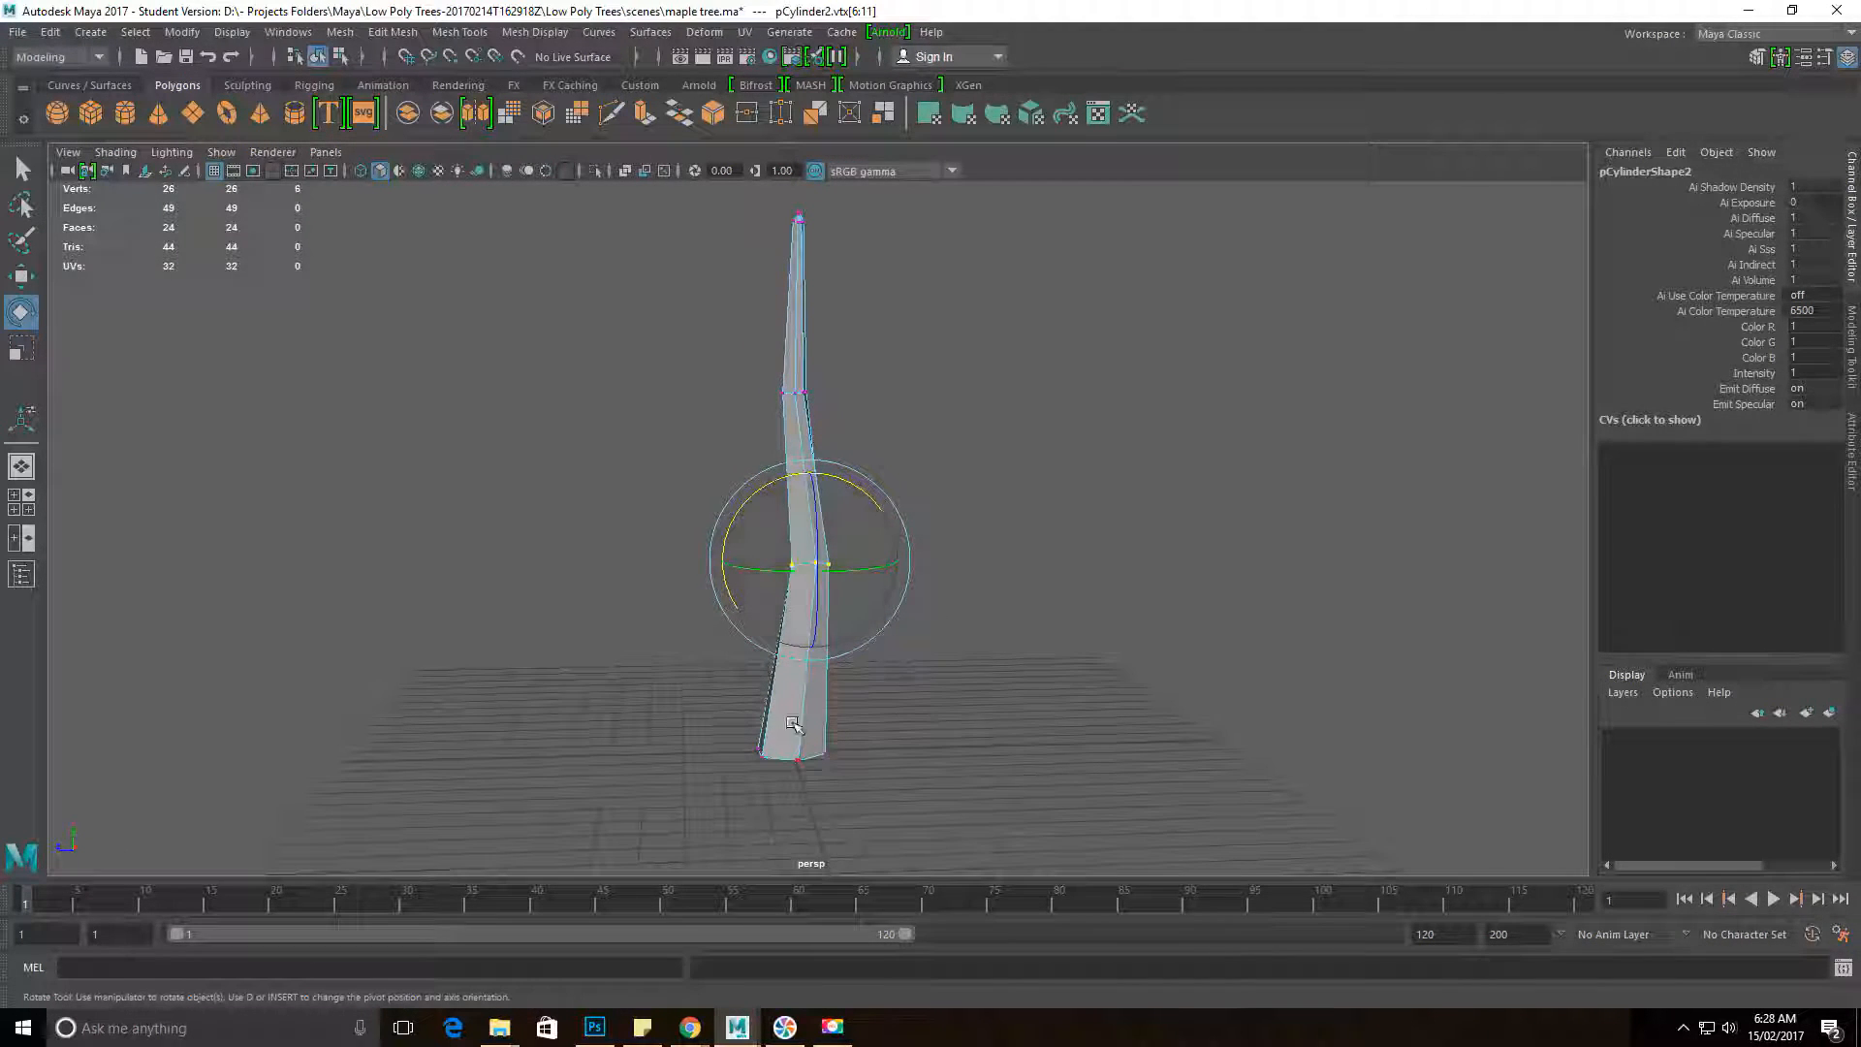
right_click_drag(801, 483, 888, 440)
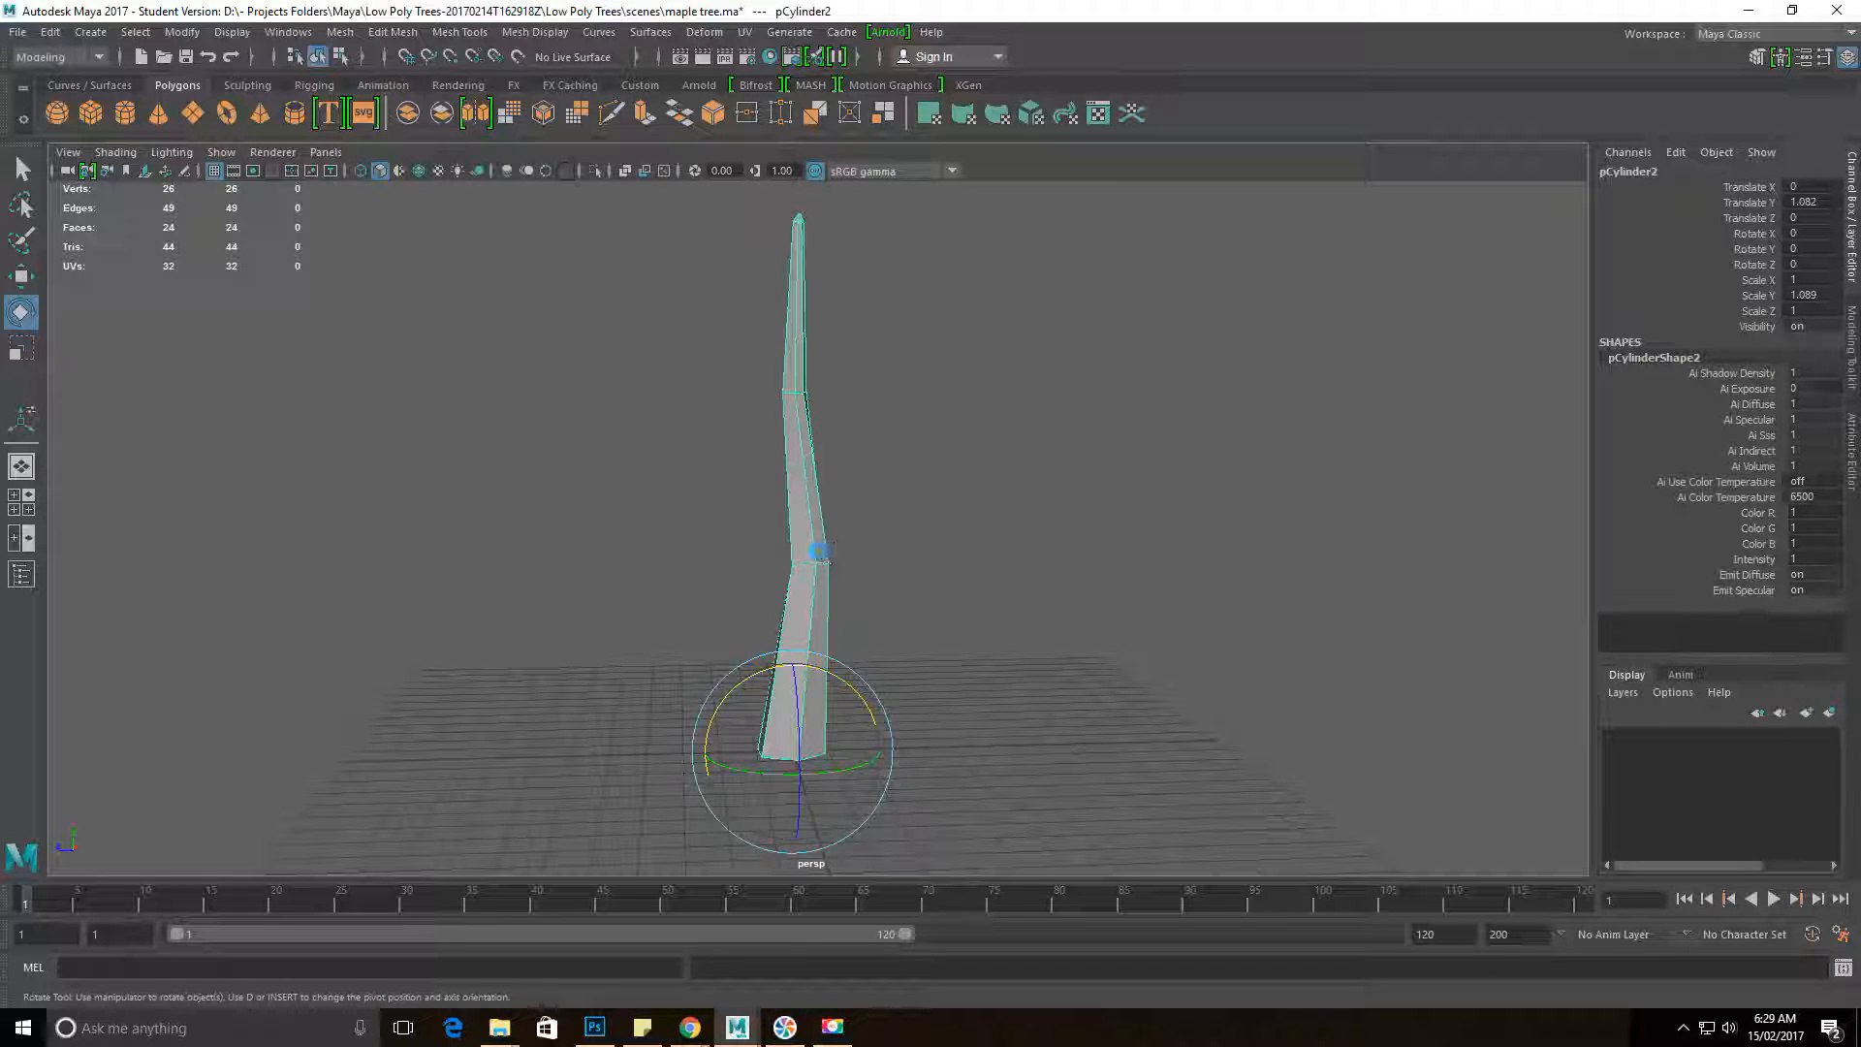
Step: Duplicate the trunk and snap the copy's base onto a vertex at the trunk's lower bend
key("w")
key("ctrl+d")
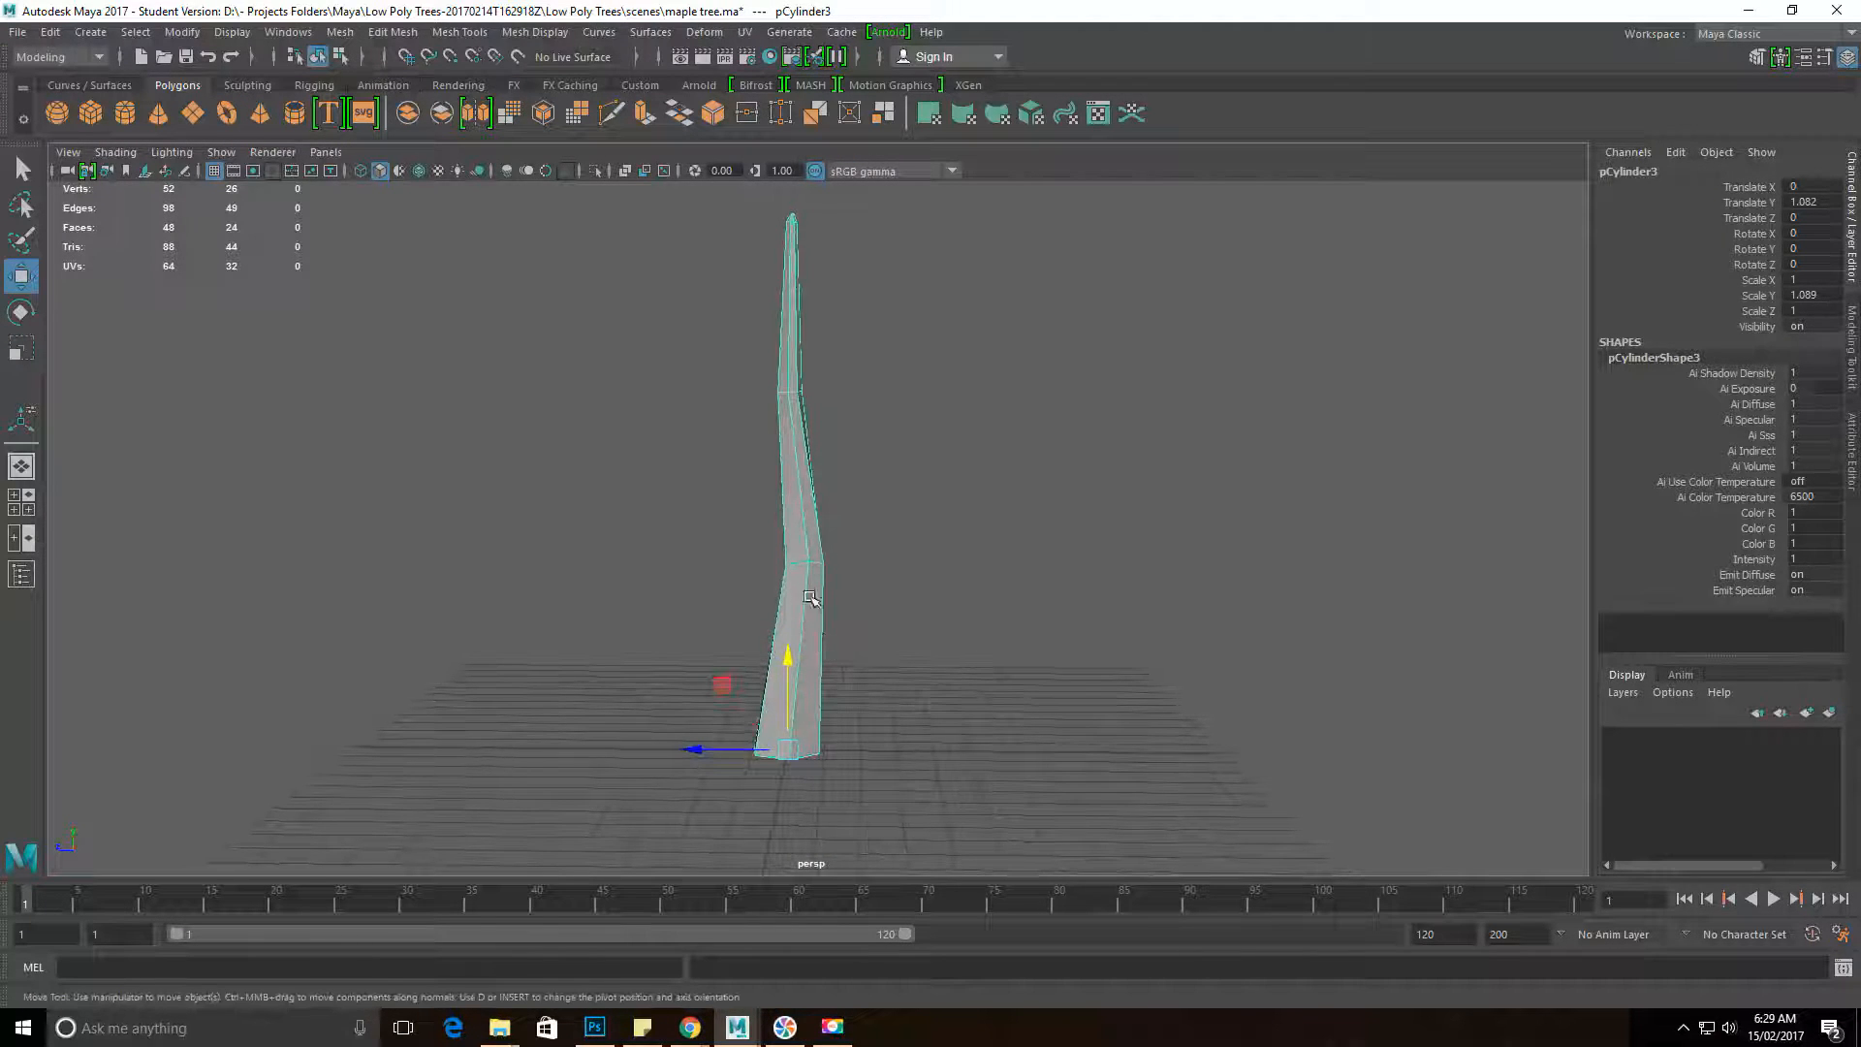
left_click_drag(795, 752, 910, 557)
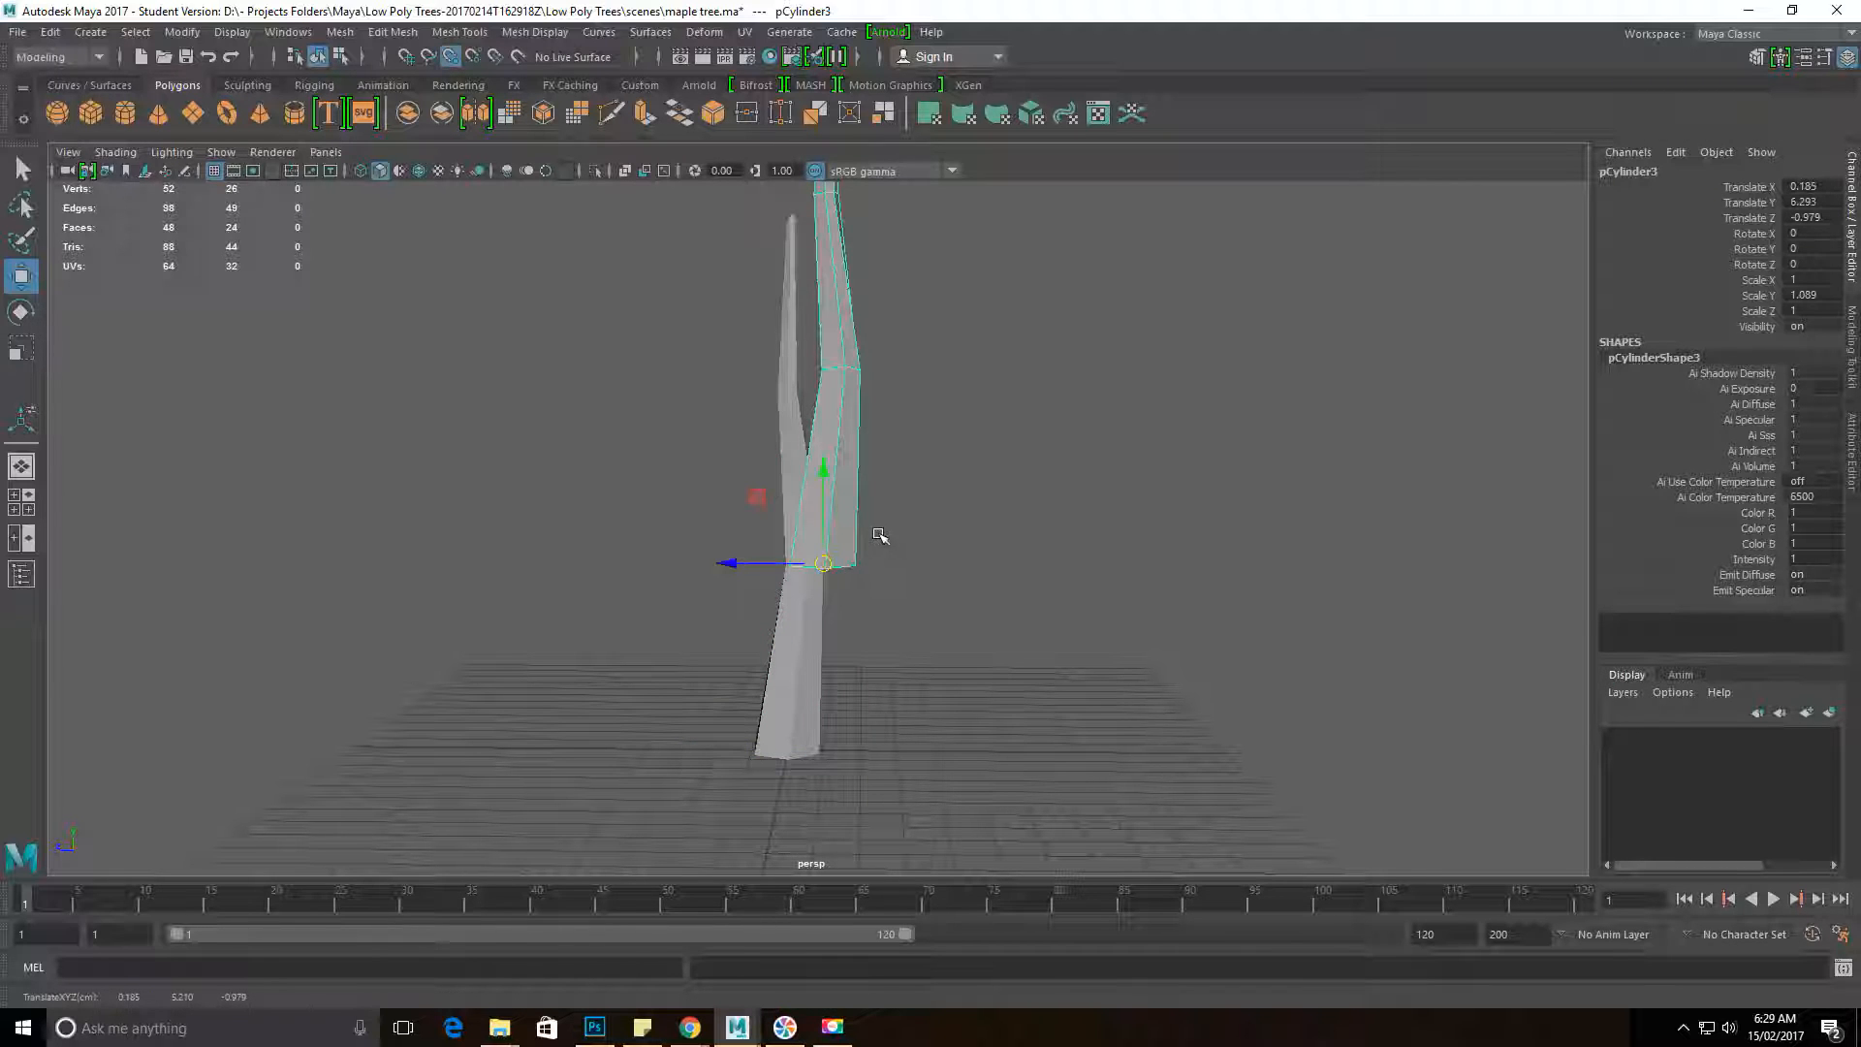
Step: Scale the copy to 0.544, 0.593, 0.544 and rotate it outward to -88.933, -26.496, 64.121 as a side branch
left_click_drag(948, 625, 931, 581, "alt")
key("r")
left_click_drag(805, 565, 595, 571, "alt")
key("e")
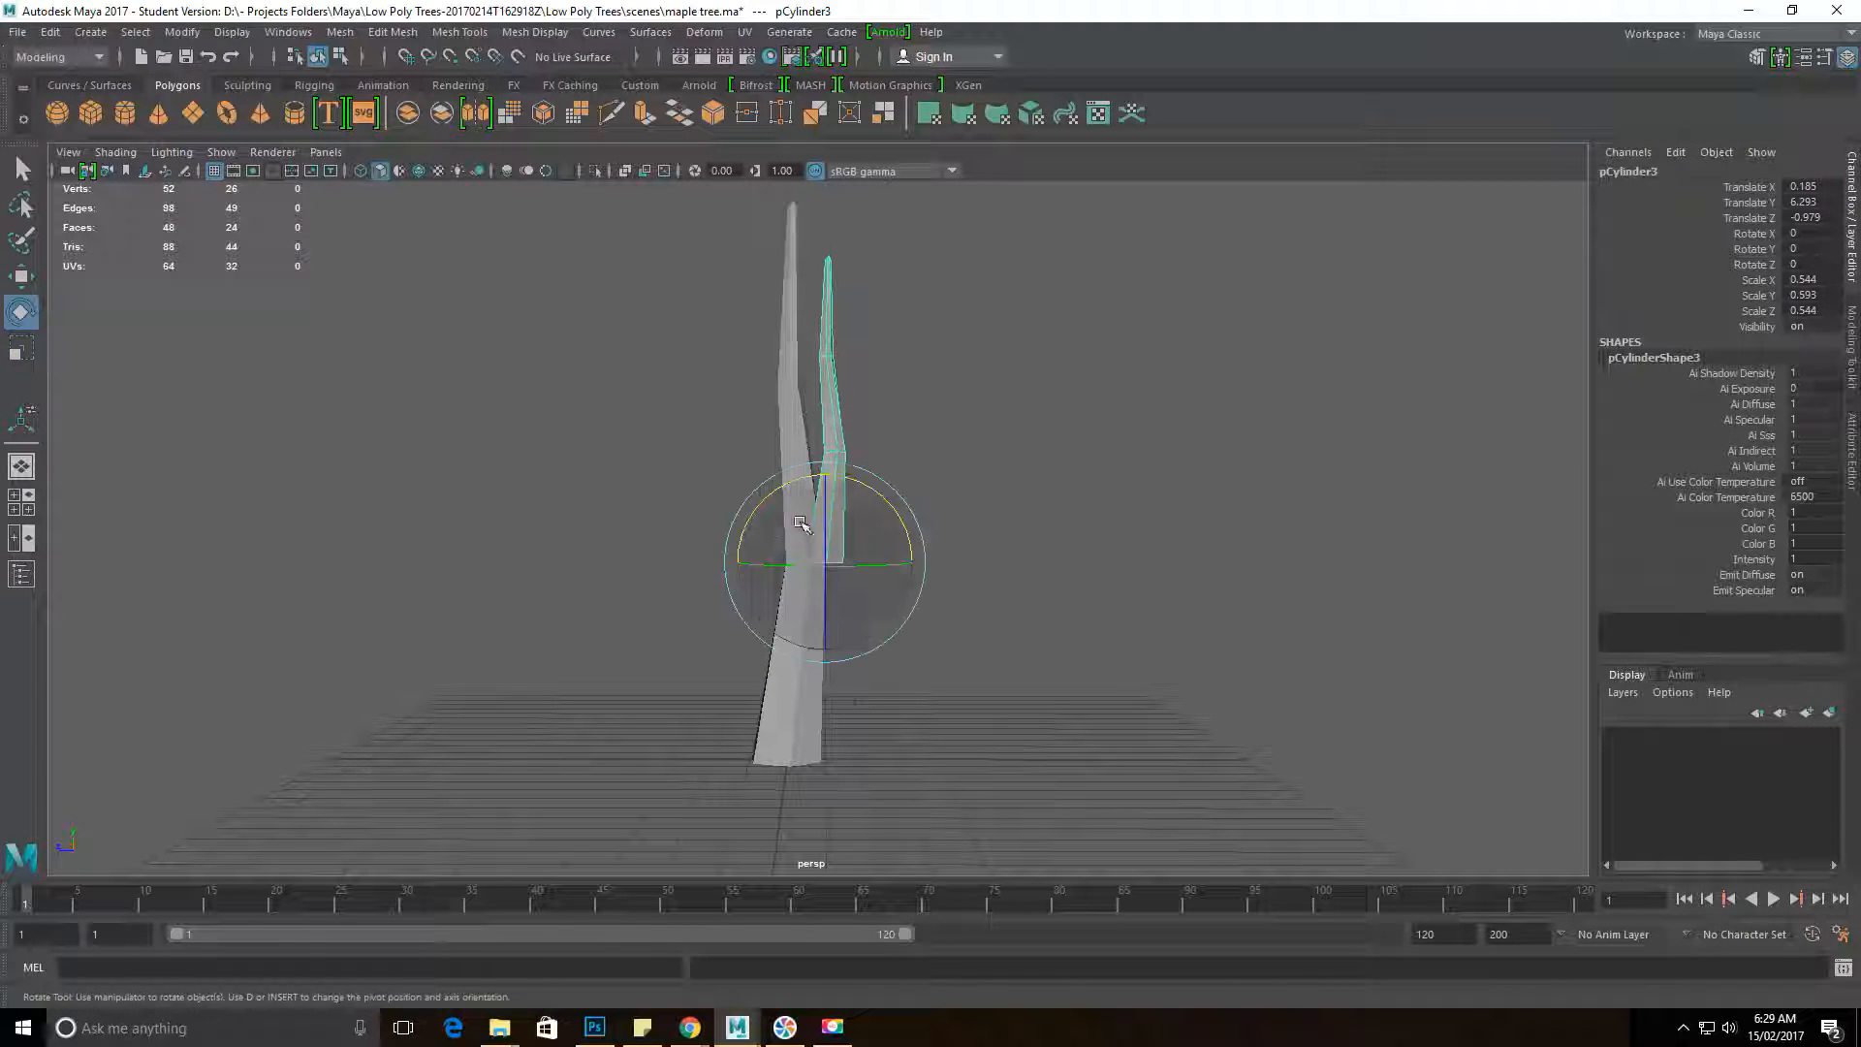
left_click_drag(853, 473, 690, 562)
left_click_drag(775, 620, 942, 606)
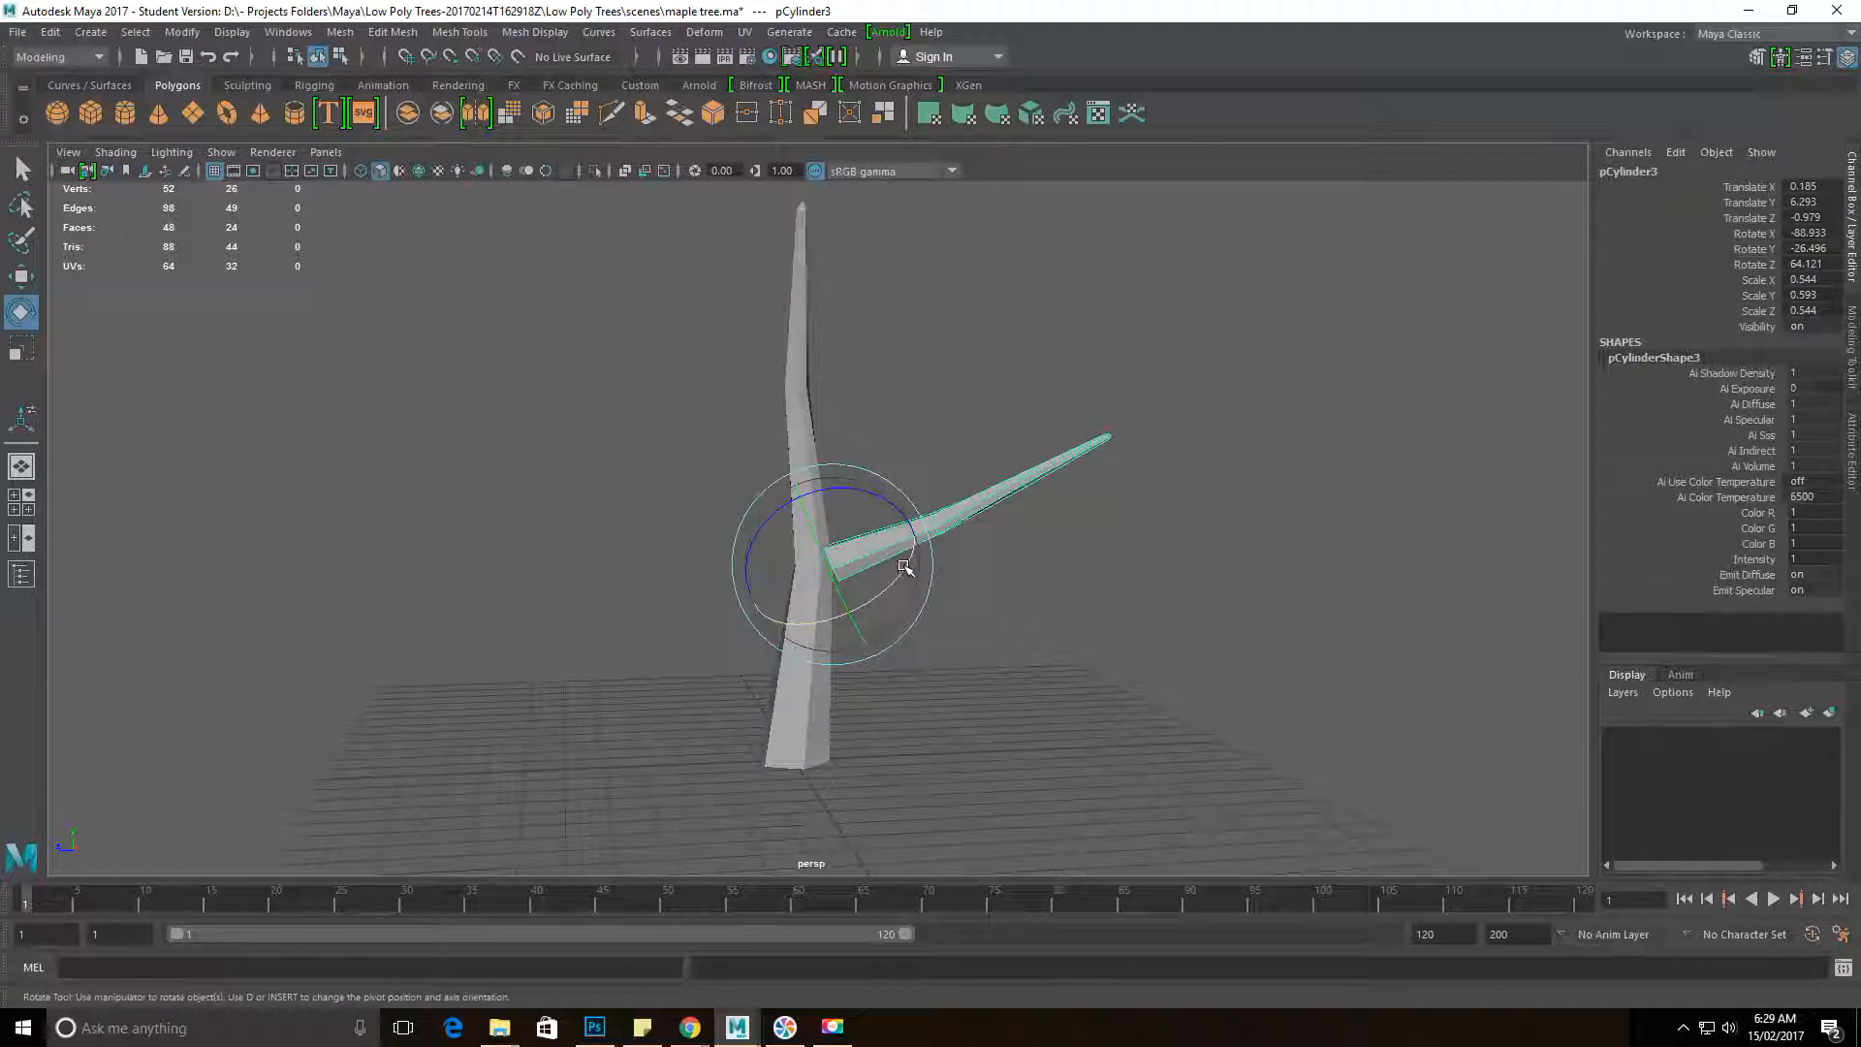
Step: Switch to the maple tree reference images in Chrome and examine how the branches leave the trunk
left_click(781, 705)
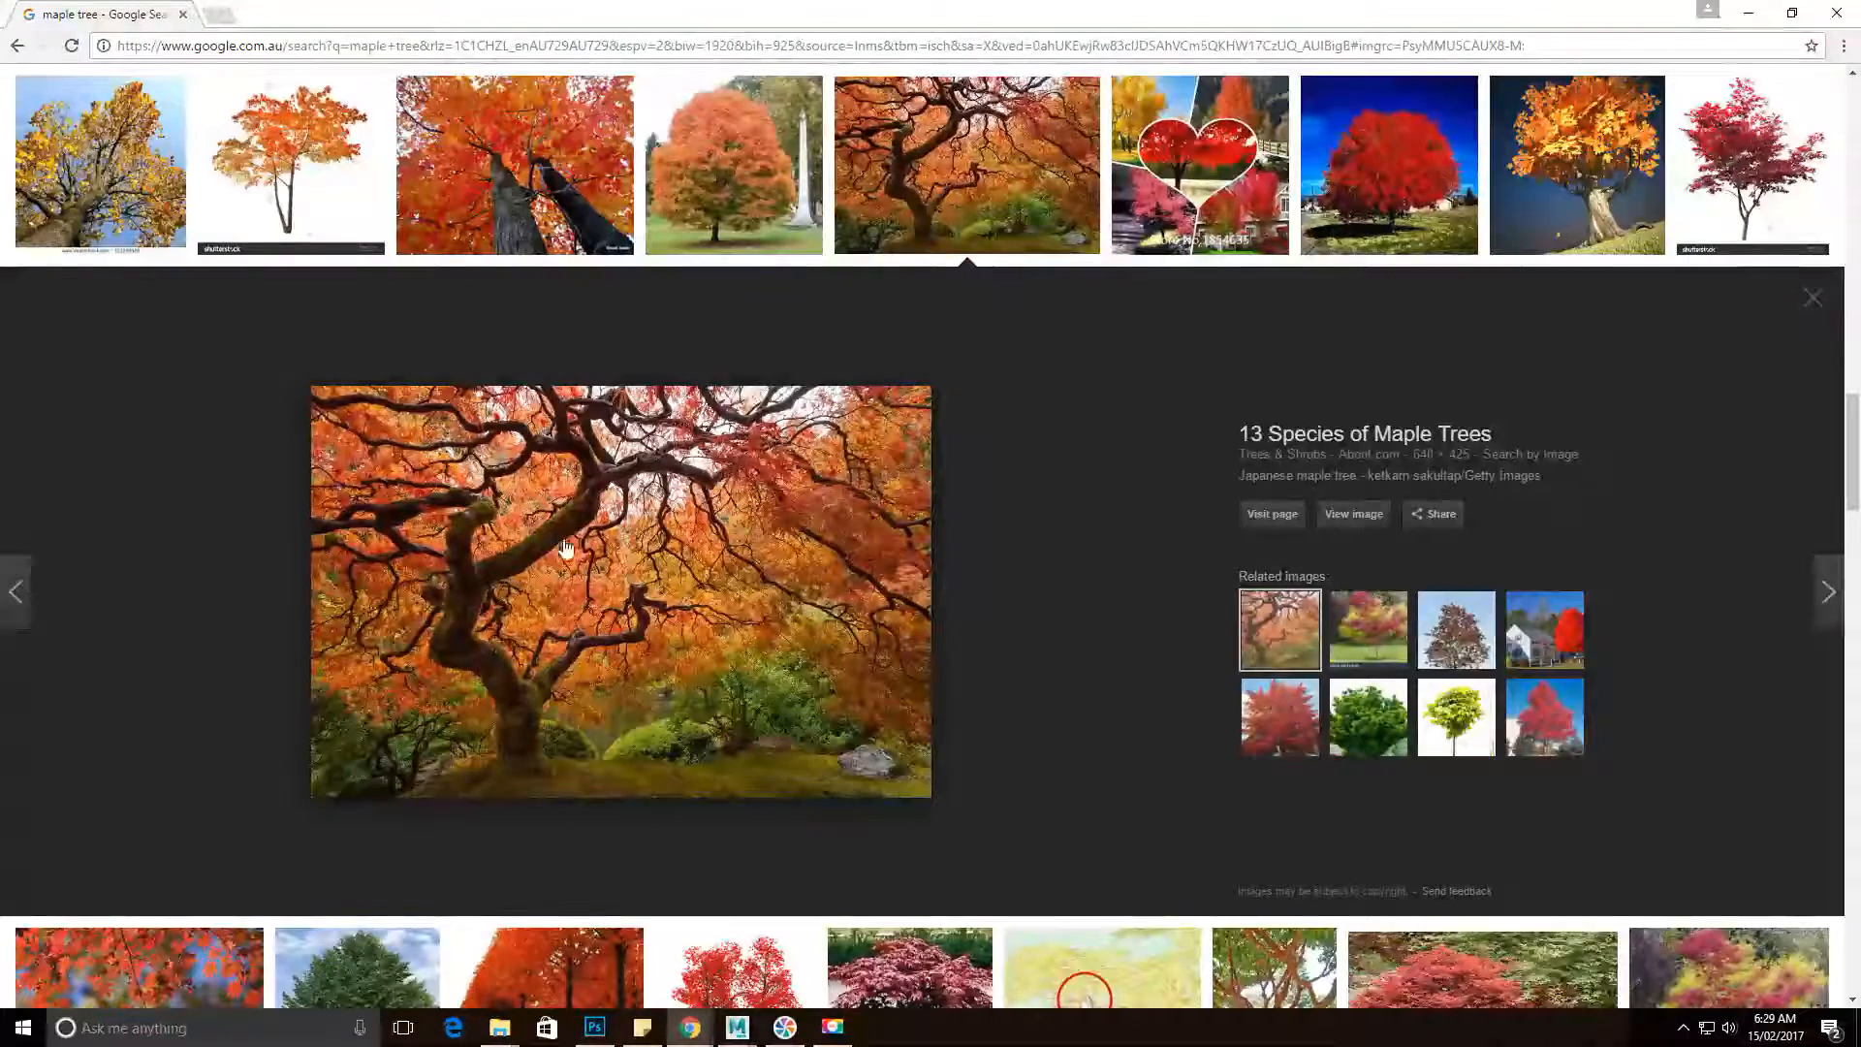
left_click(1389, 164)
left_click(1578, 164)
left_click(1708, 206)
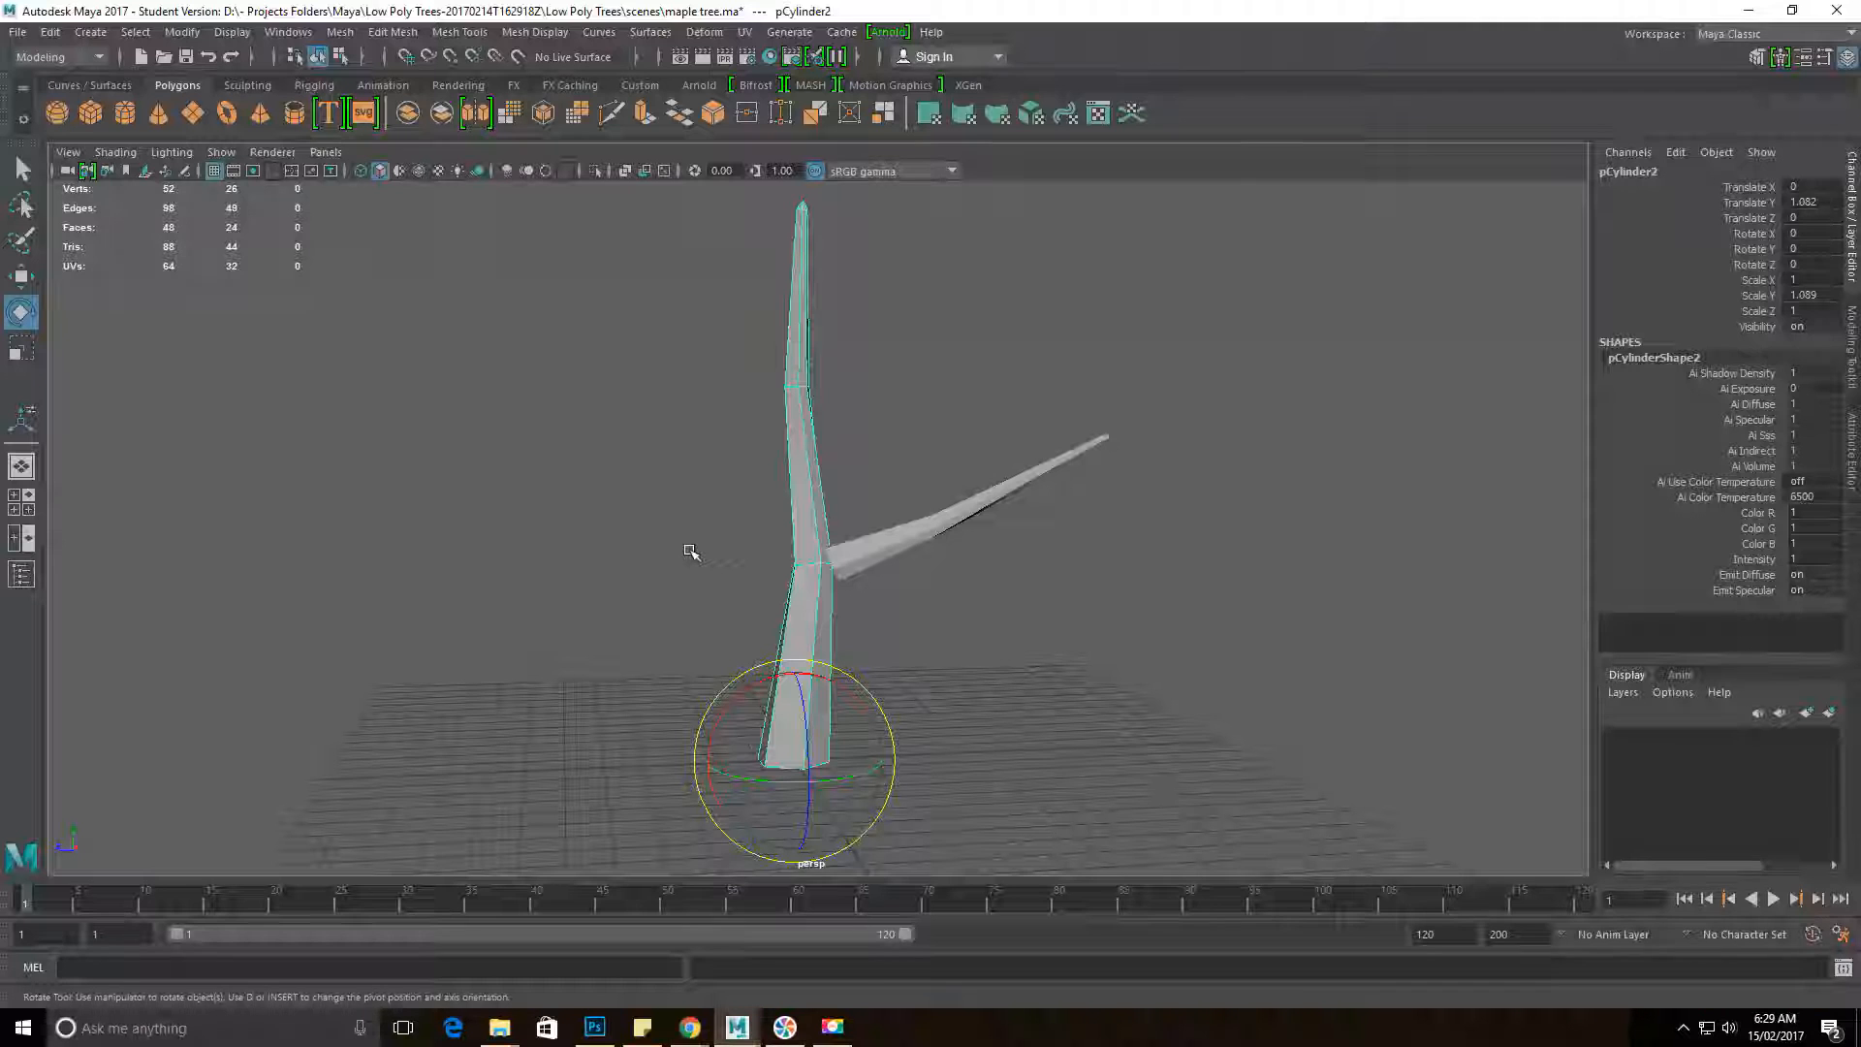
Step: Select the trunk and scale it taller along its height
left_click(689, 548)
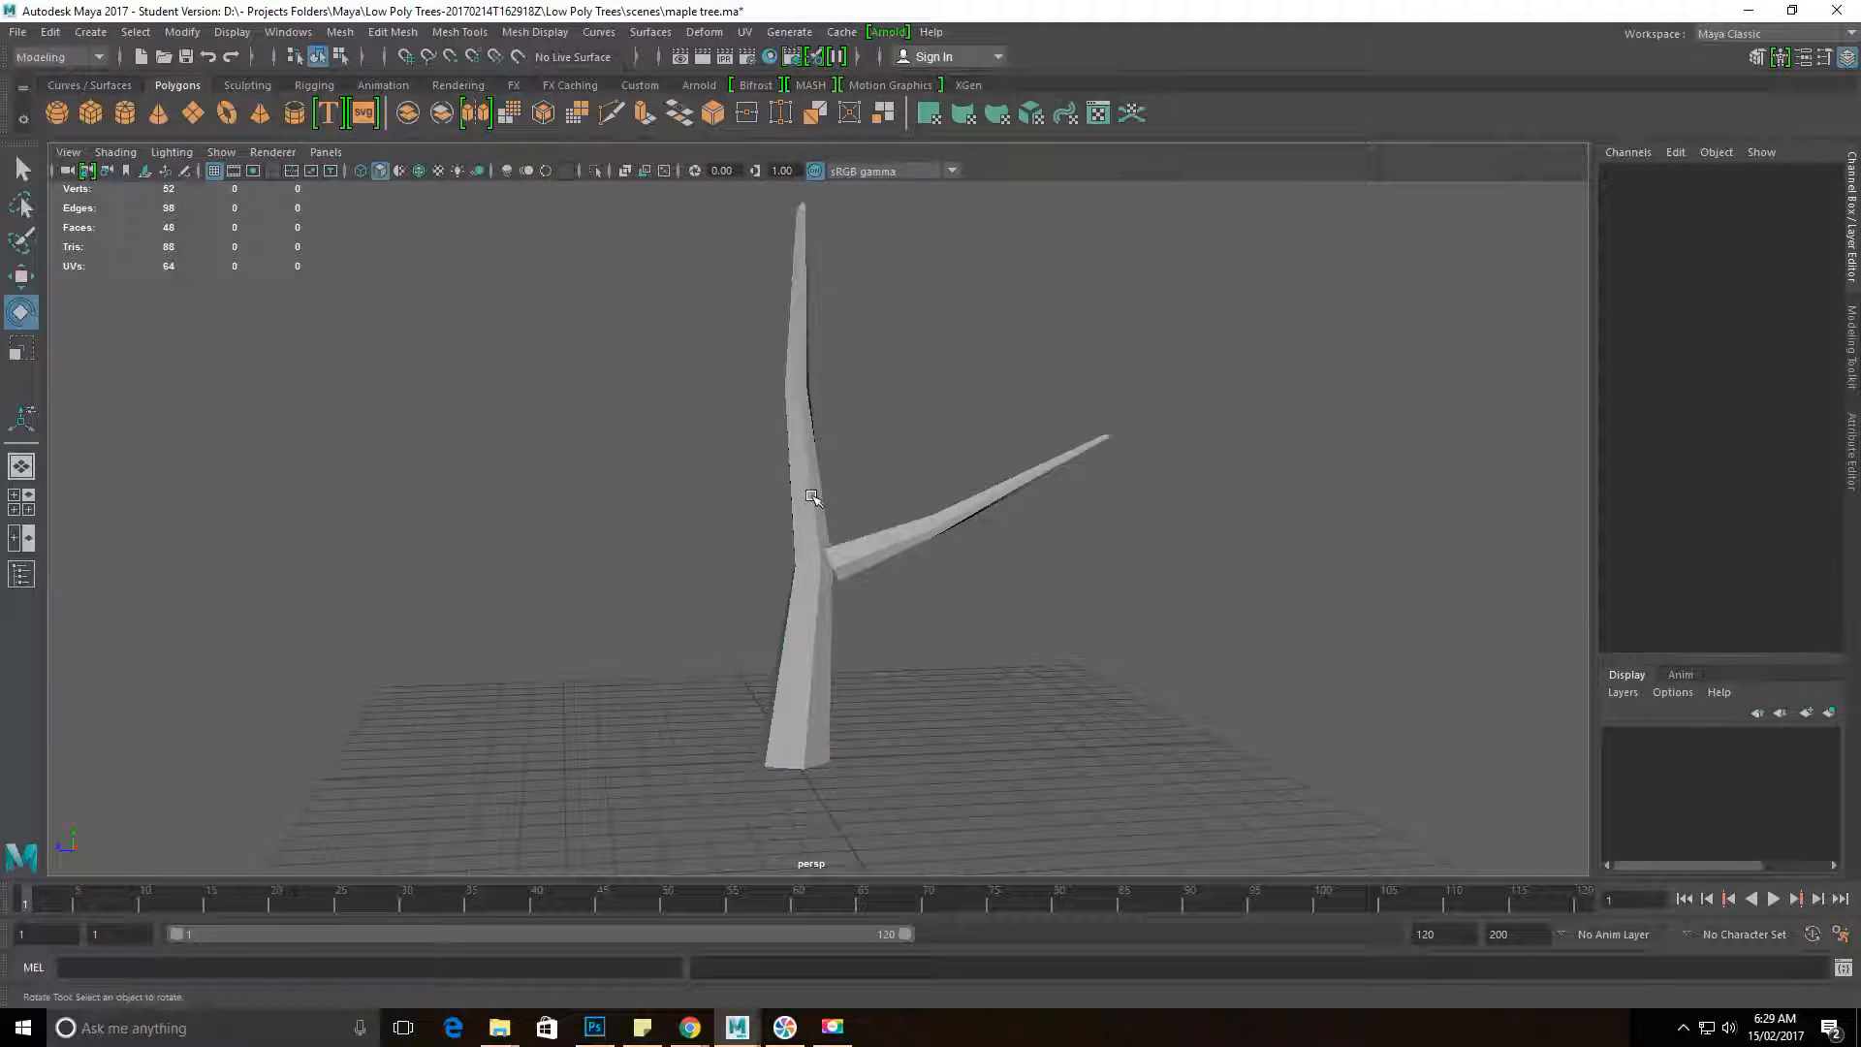
left_click_drag(805, 472, 752, 536, "alt")
left_click(751, 536)
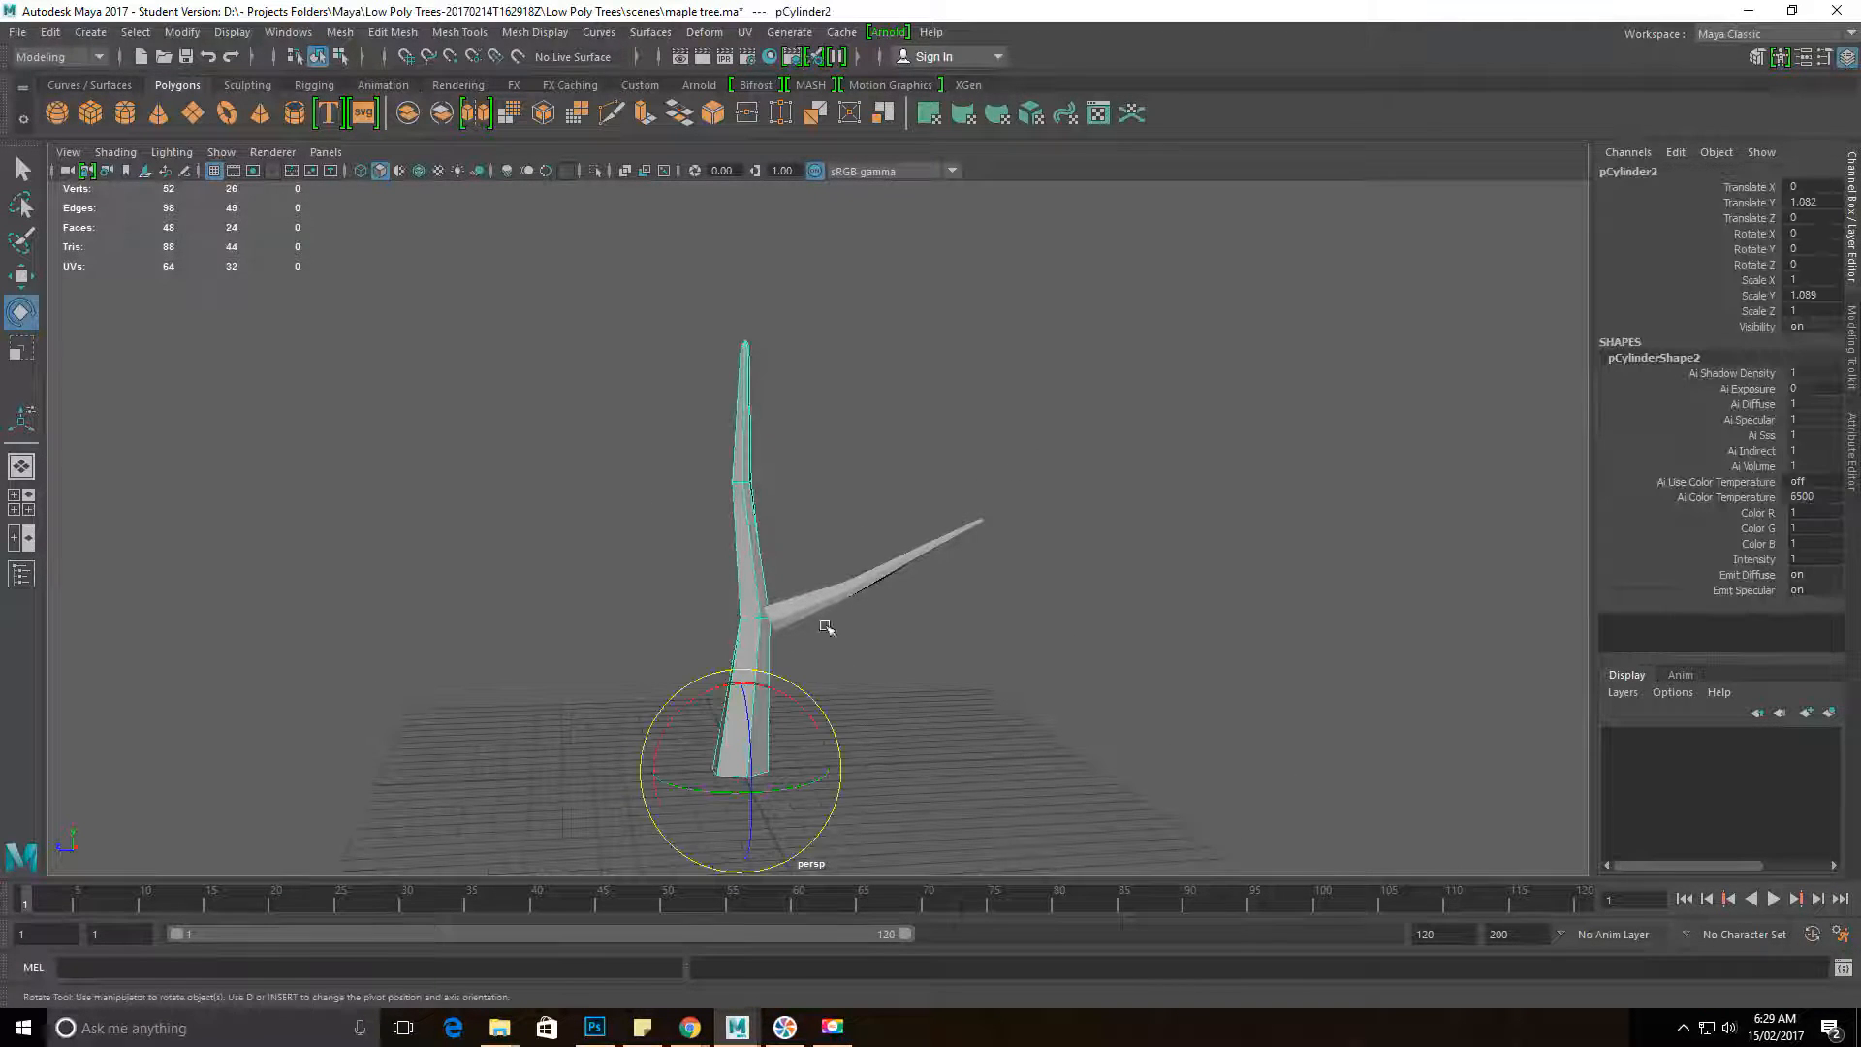
key("r")
left_click_drag(744, 698, 749, 659)
Step: Lengthen the side branch to Scale Y 0.863 and raise it to Translate Y 8.193
left_click(845, 603)
left_click_drag(860, 575, 902, 583)
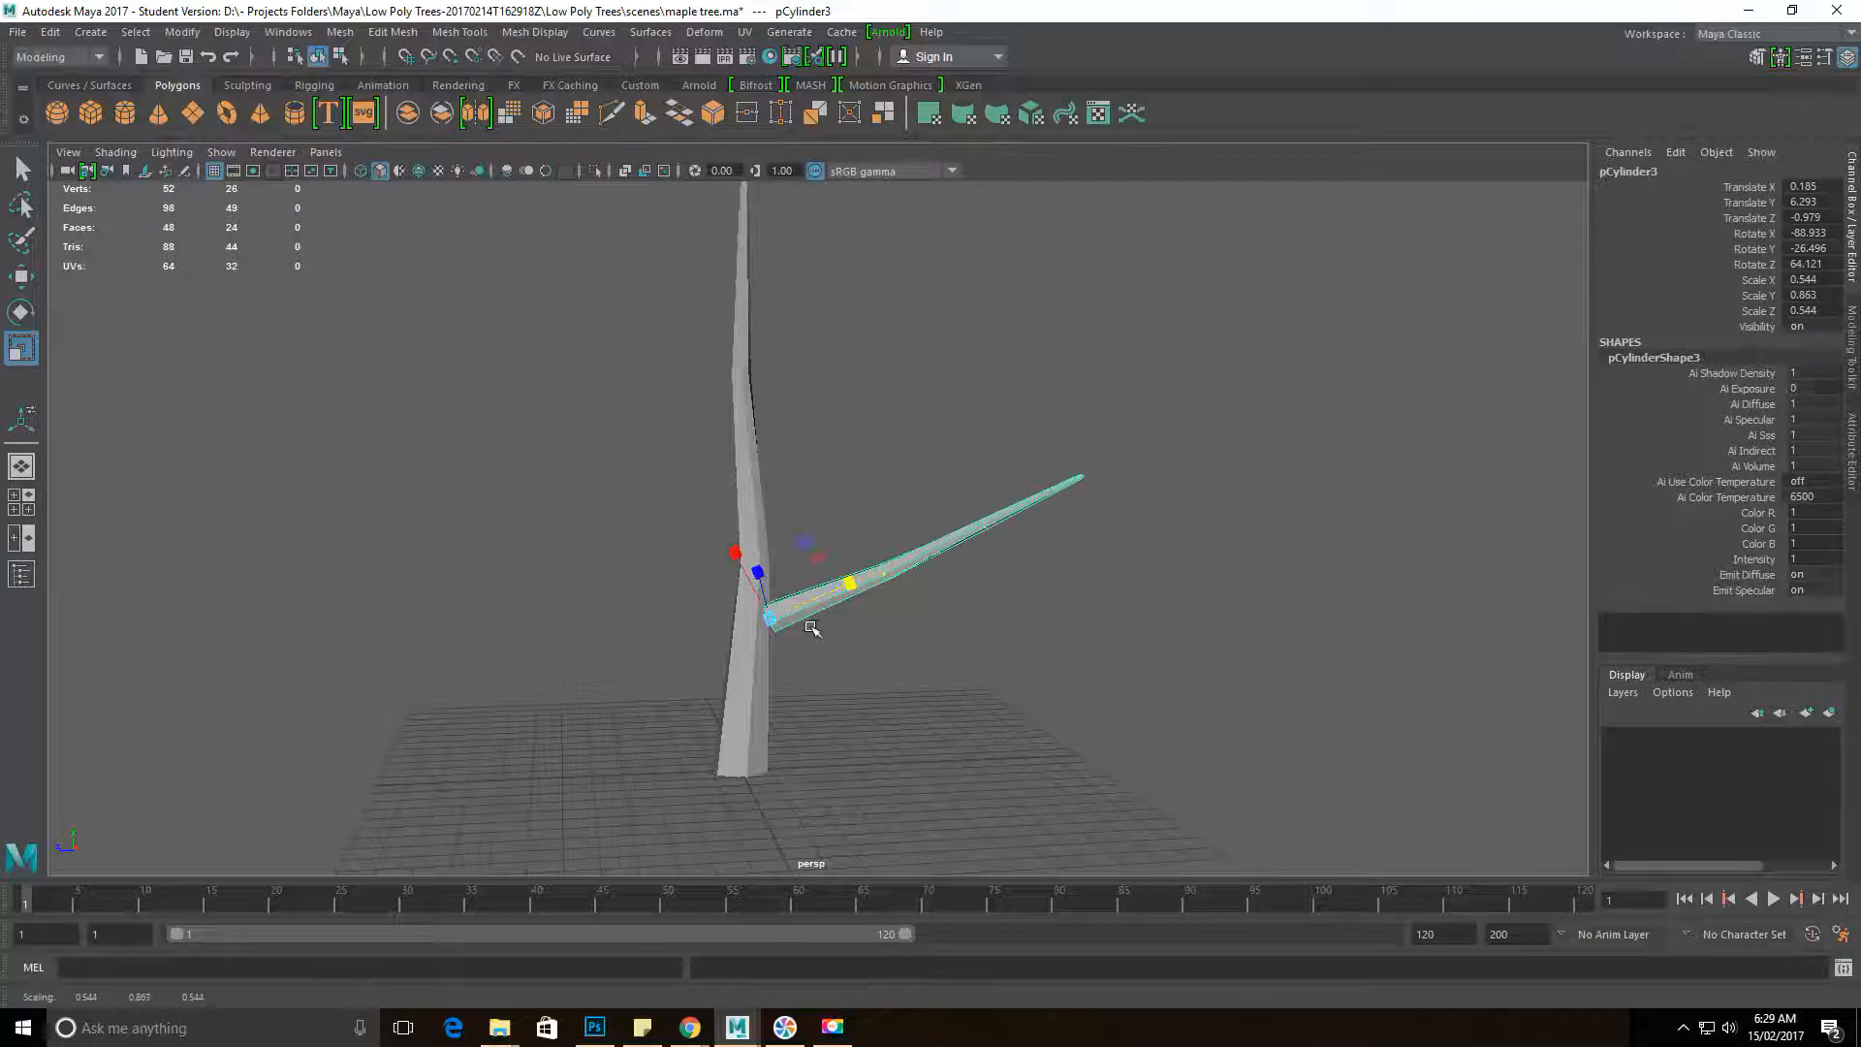
key("w")
left_click_drag(770, 597, 783, 498)
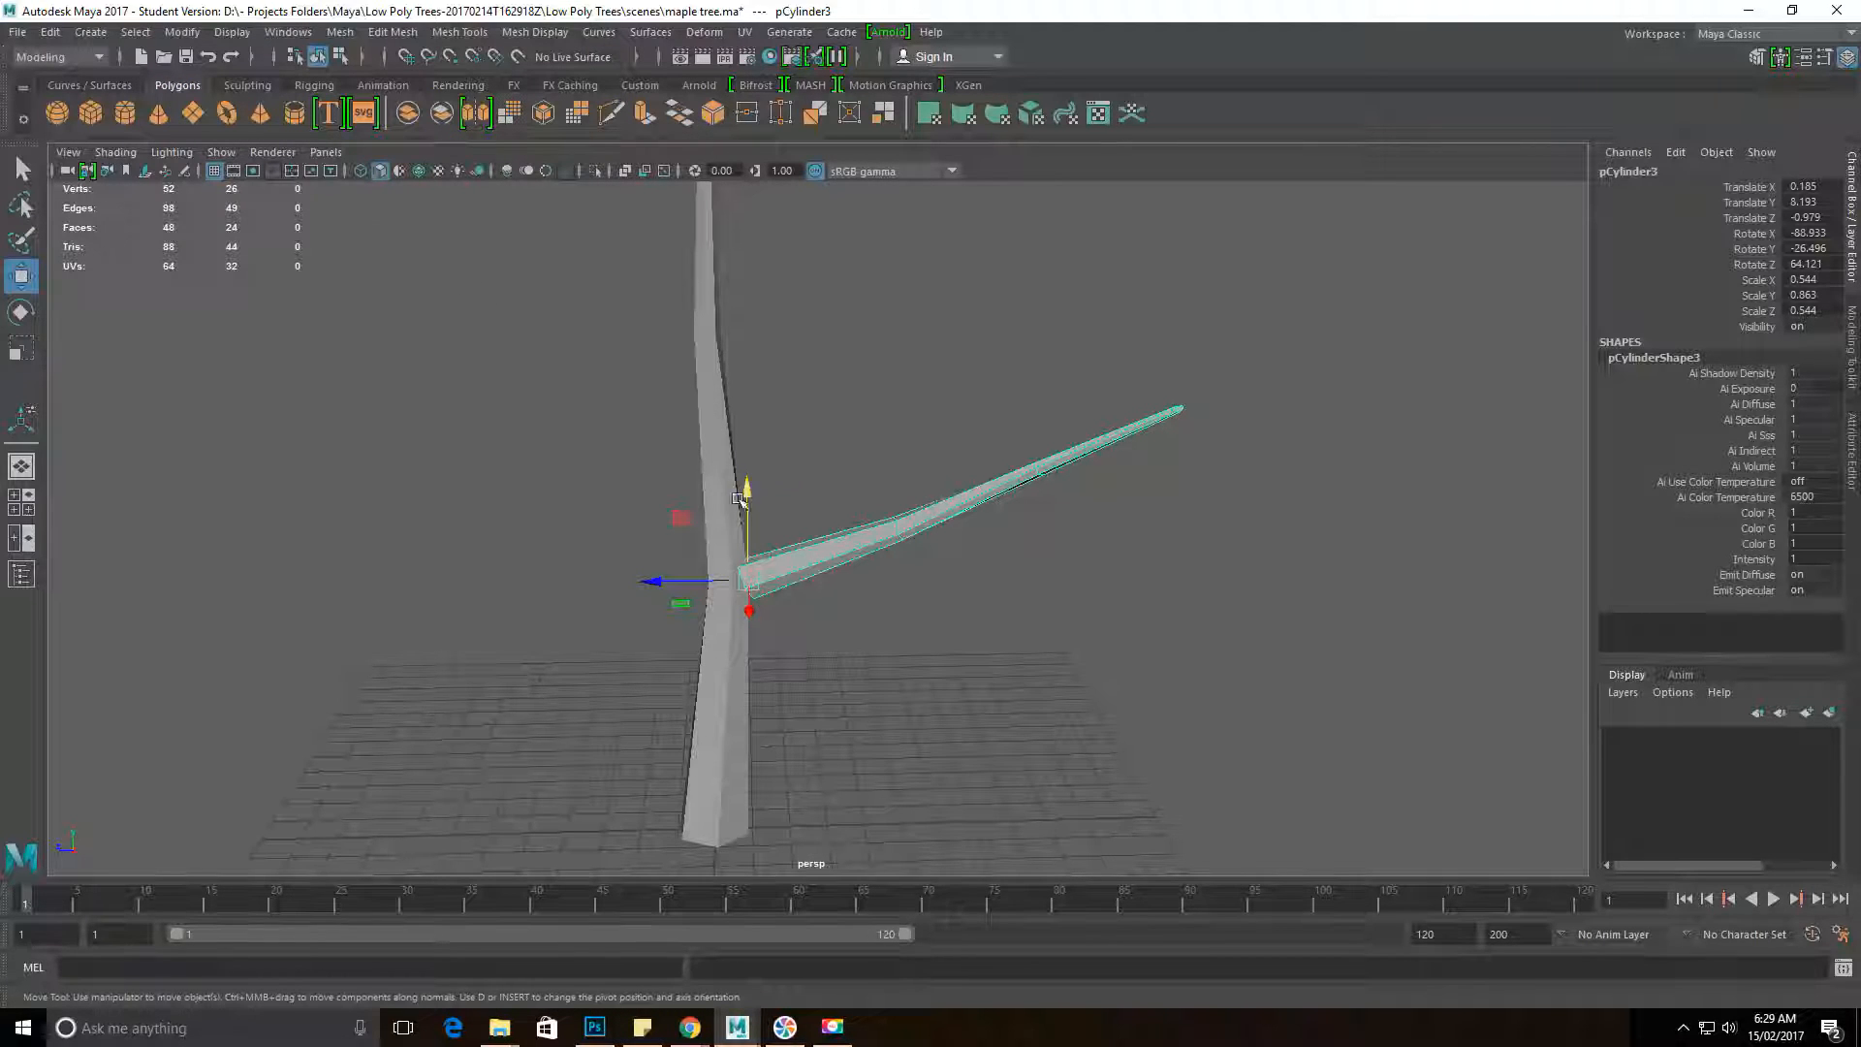
Step: Turn on wireframe on shaded and shift the branch's base into the trunk at Translate X 0.159, Z -0.417
left_click(418, 170)
mouse_move(776, 504)
left_mouse_down("alt")
mouse_move(827, 508)
mouse_move(742, 572)
mouse_move(820, 575)
mouse_move(809, 552)
left_mouse_up("alt")
left_click_drag(674, 558, 723, 630)
left_click_drag(648, 544, 676, 607, "alt")
Step: Duplicate the branch as a twig at its bend, scaled to 0.258, 0.409, 0.258 and rotated to -129.231, -49.27, 177.42
left_click_drag(766, 683, 943, 636, "alt")
right_click_drag(943, 636, 727, 574, "alt")
left_click_drag(727, 574, 773, 603, "alt")
middle_click_drag(847, 566, 792, 608, "alt")
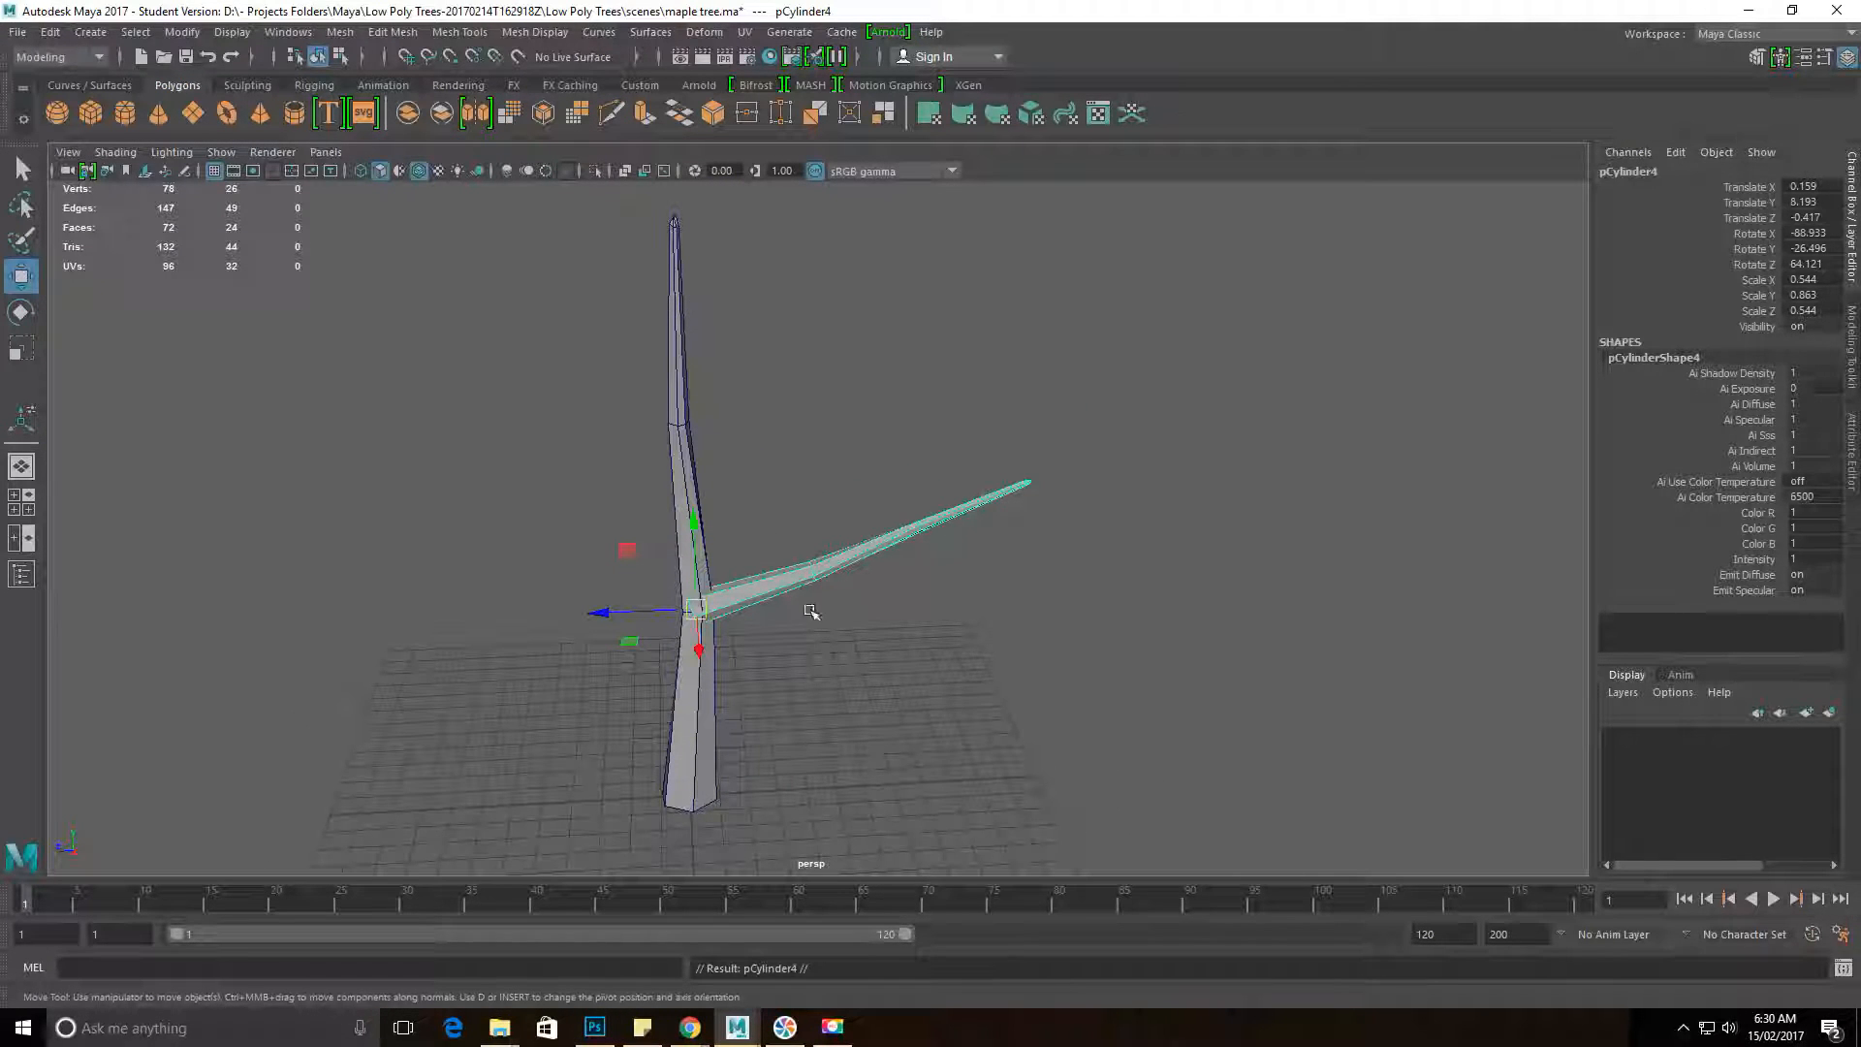
left_click_drag(688, 606, 853, 576)
key("r")
key("e")
key("r")
left_click_drag(853, 576, 820, 578, "alt")
key("w")
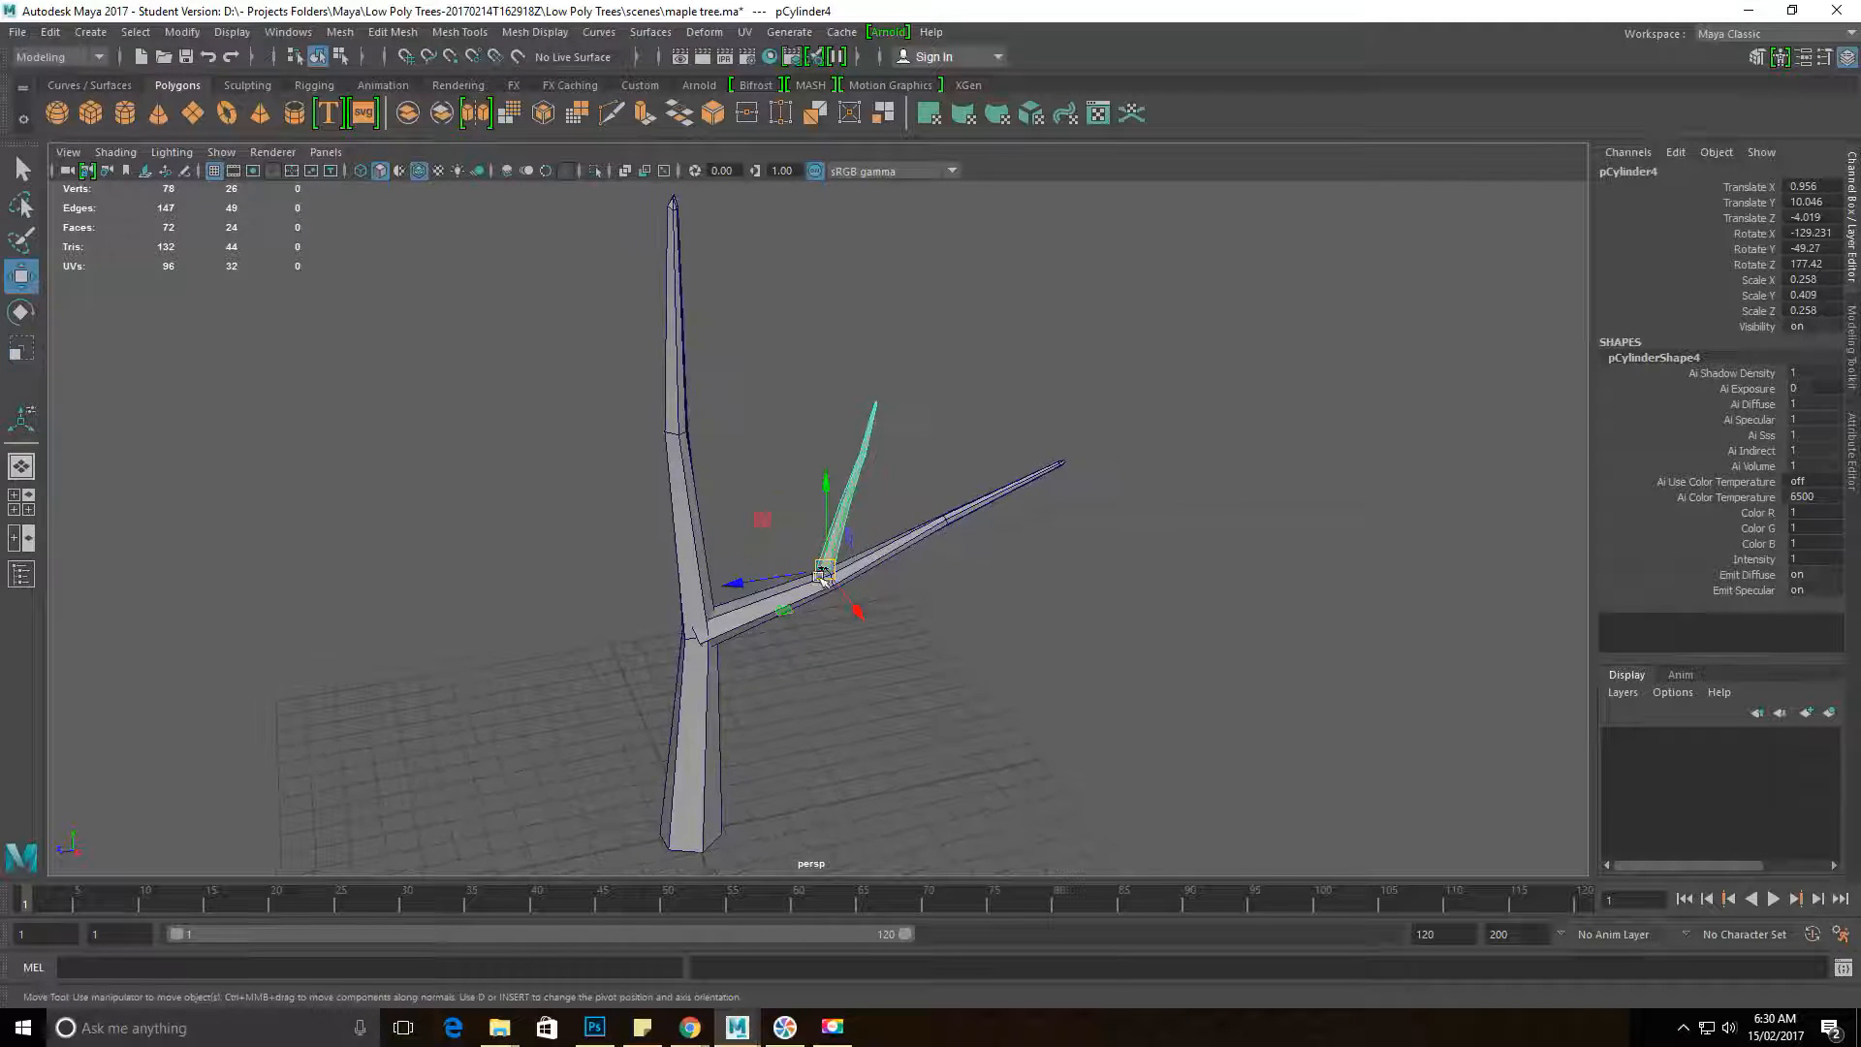
left_click_drag(834, 479, 796, 425, "alt")
left_click_drag(799, 434, 986, 659)
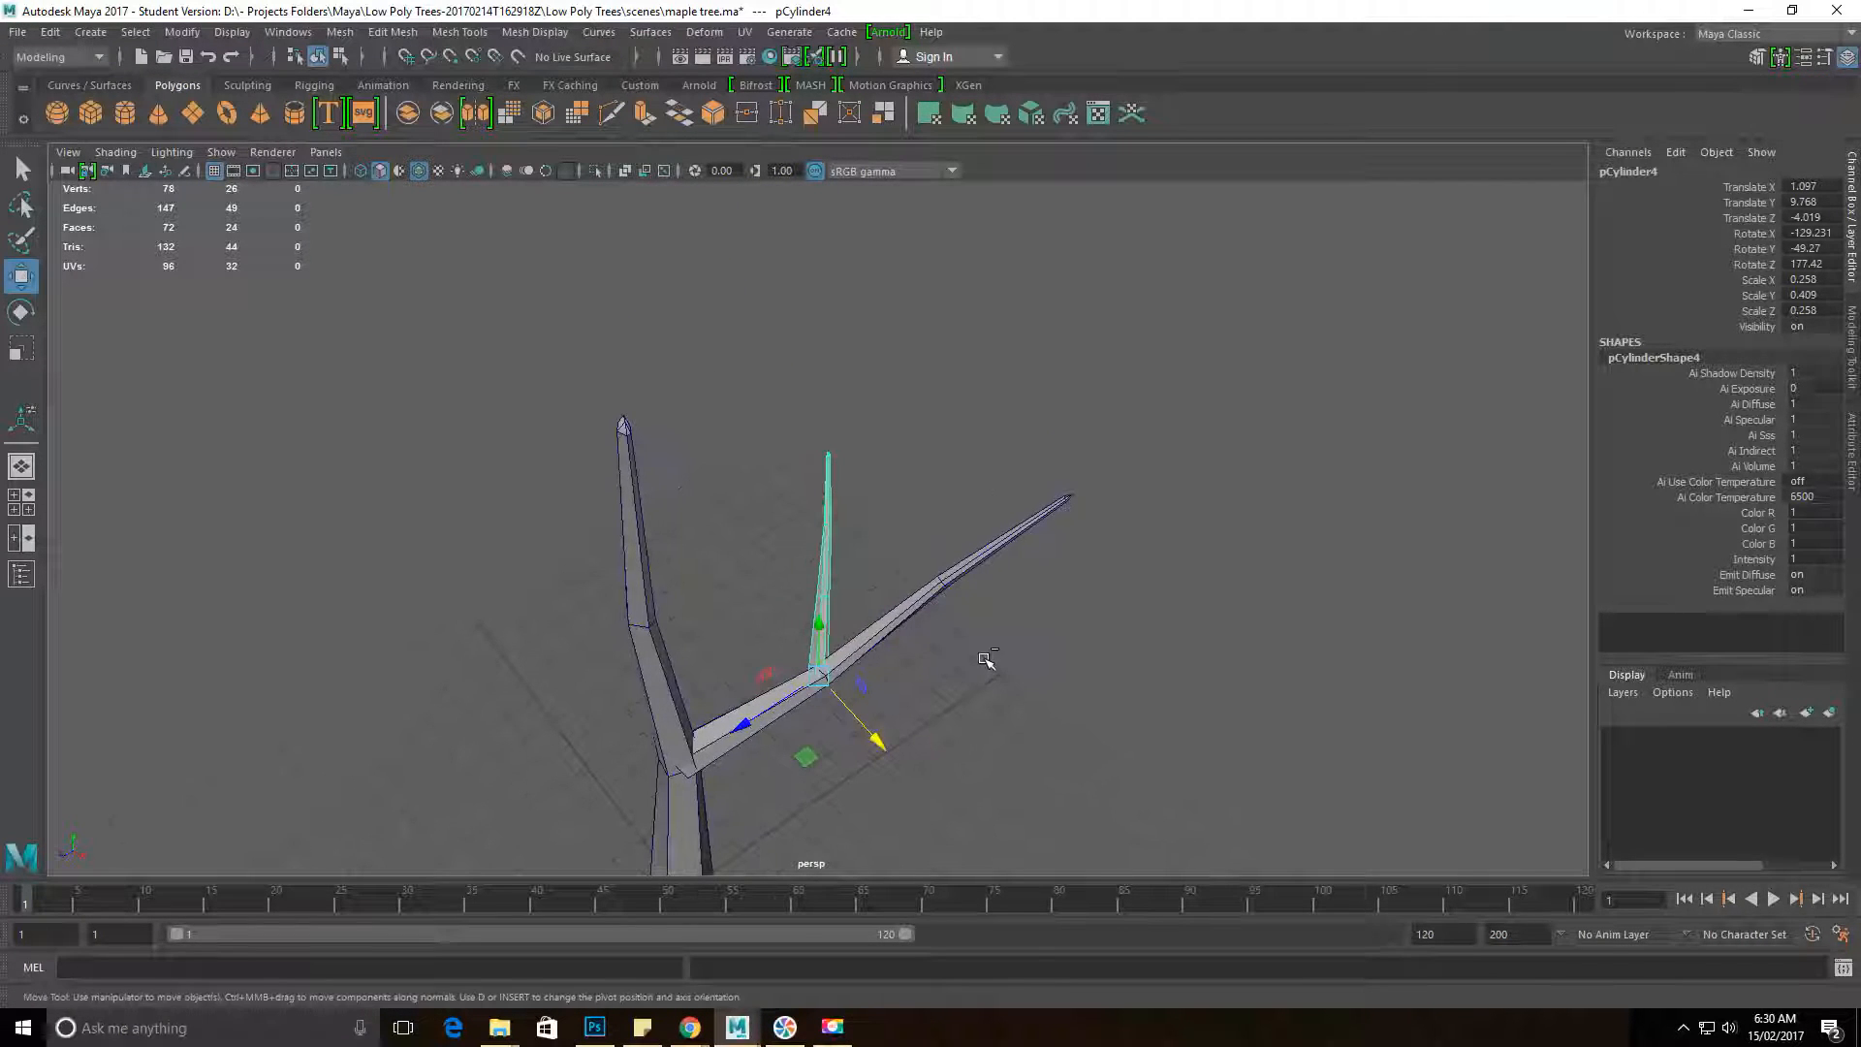
Step: Duplicate the upright twig, move the copy to its bend at Translate -0.047, 11.202, -4.837, and rotate it to -171.196, -52.509, 241.837
key("e")
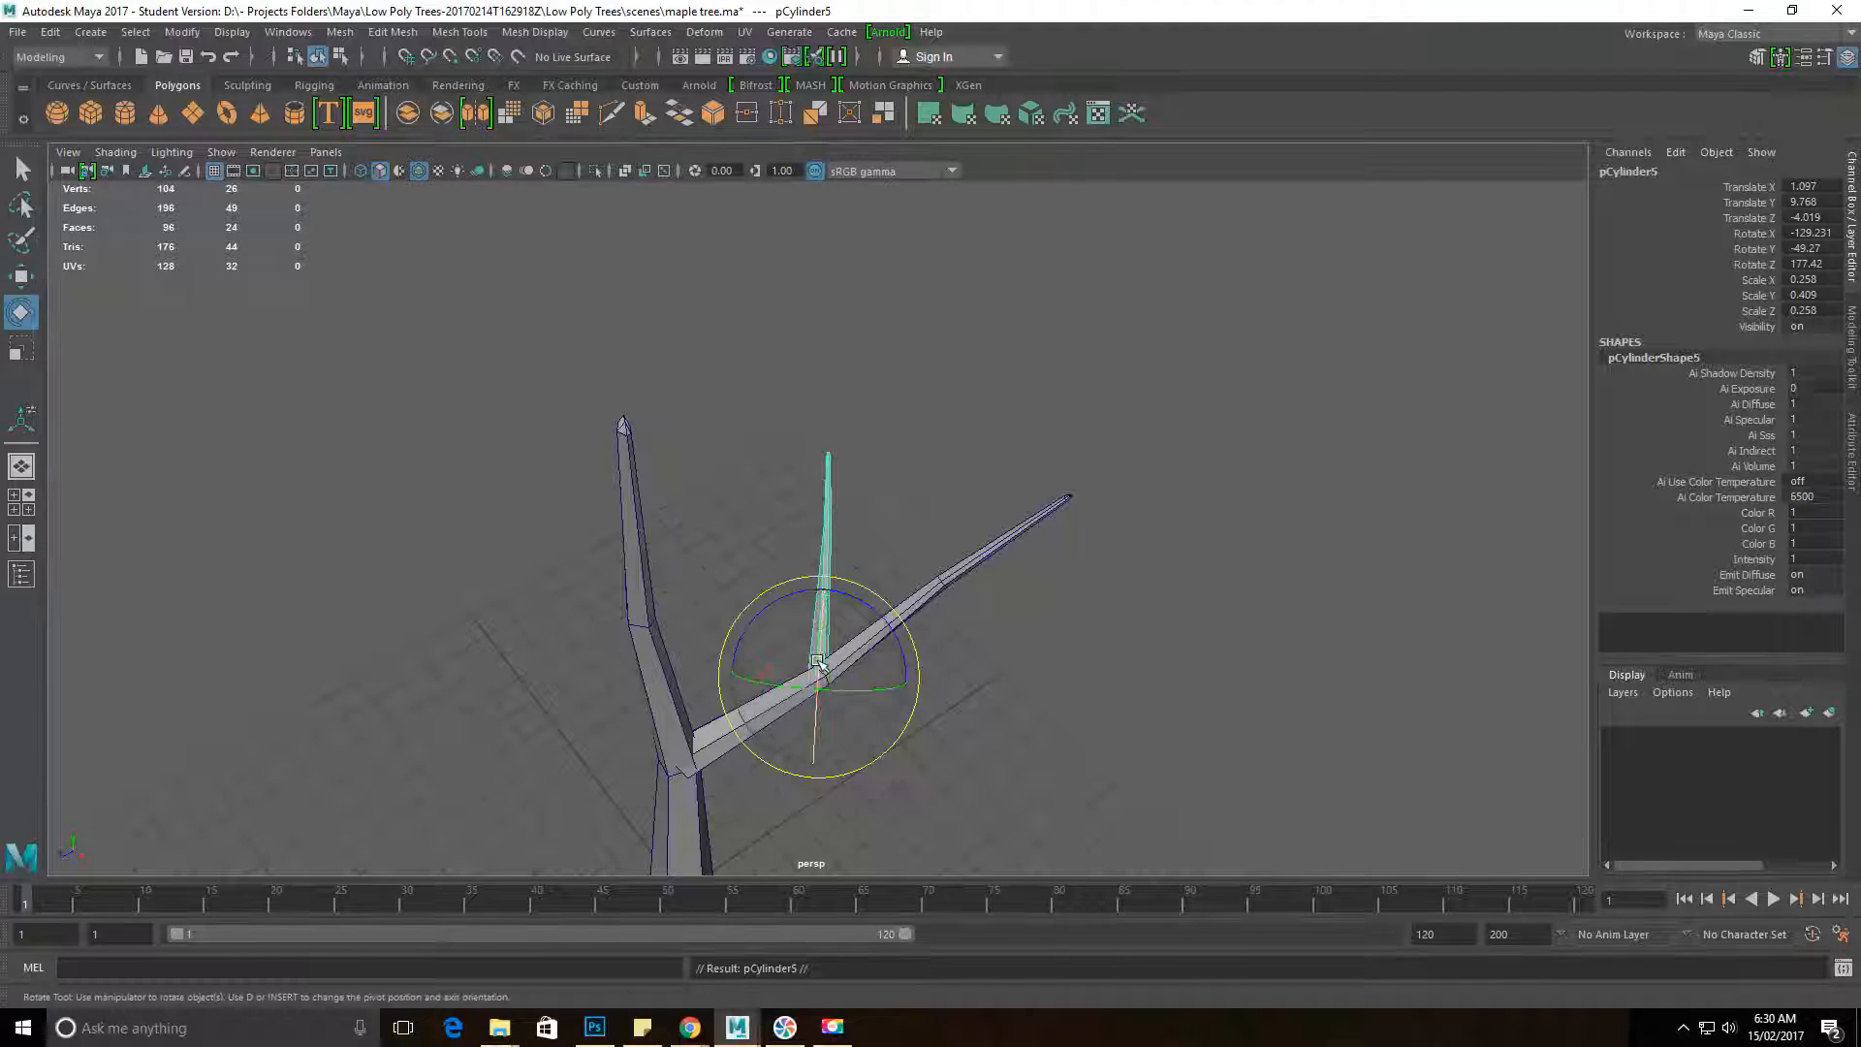
key("w")
left_click_drag(817, 676, 804, 577)
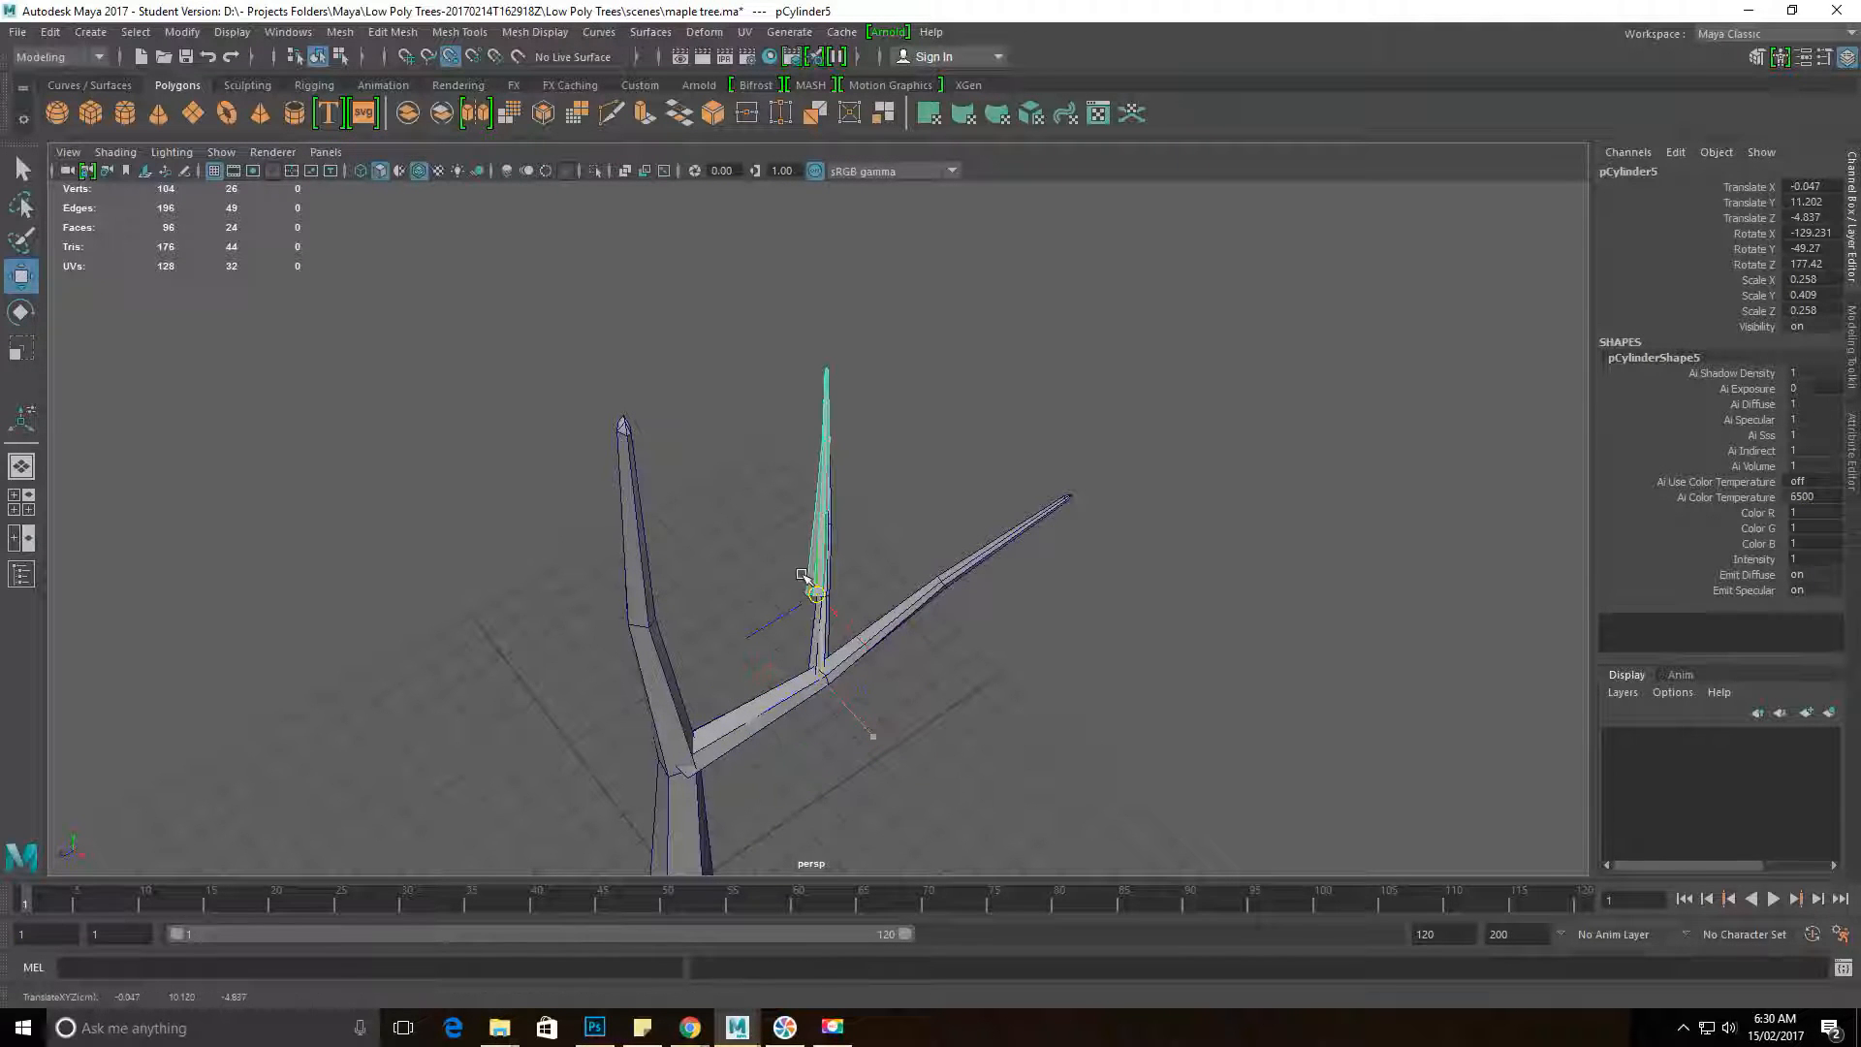
key("e")
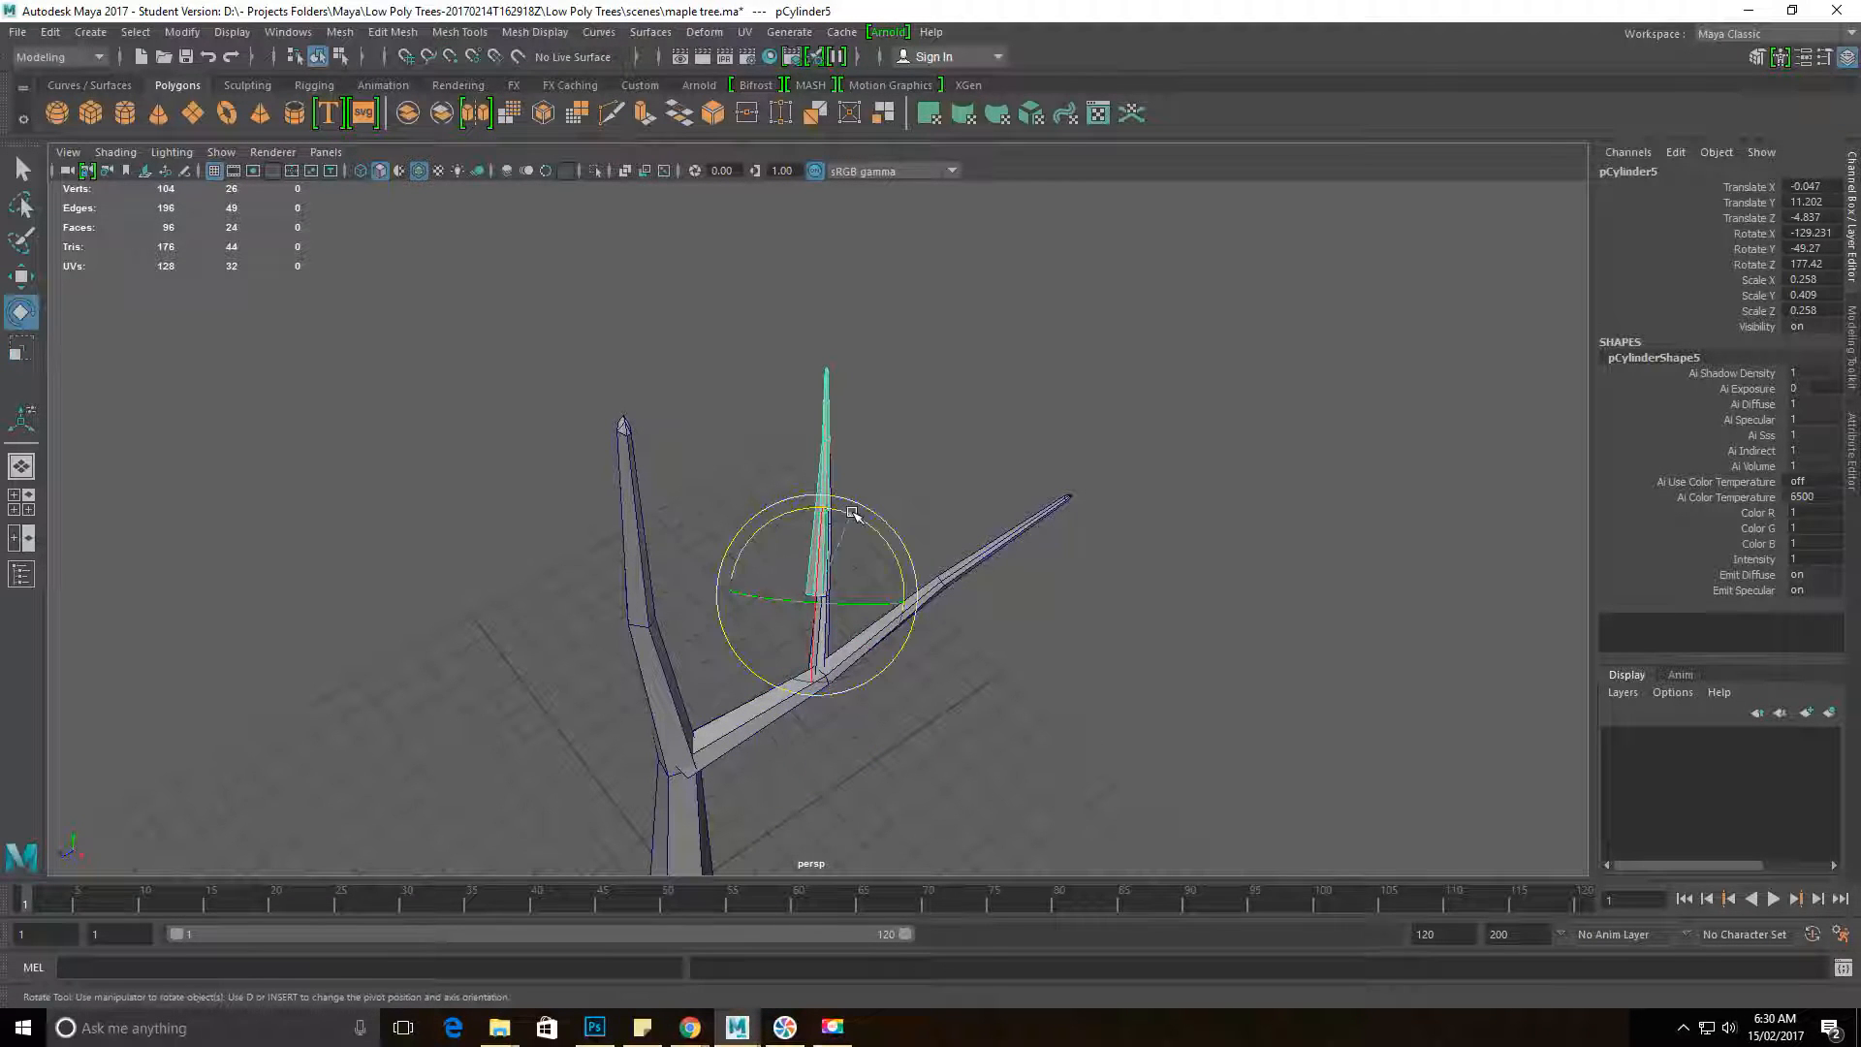
left_click_drag(860, 559, 797, 532)
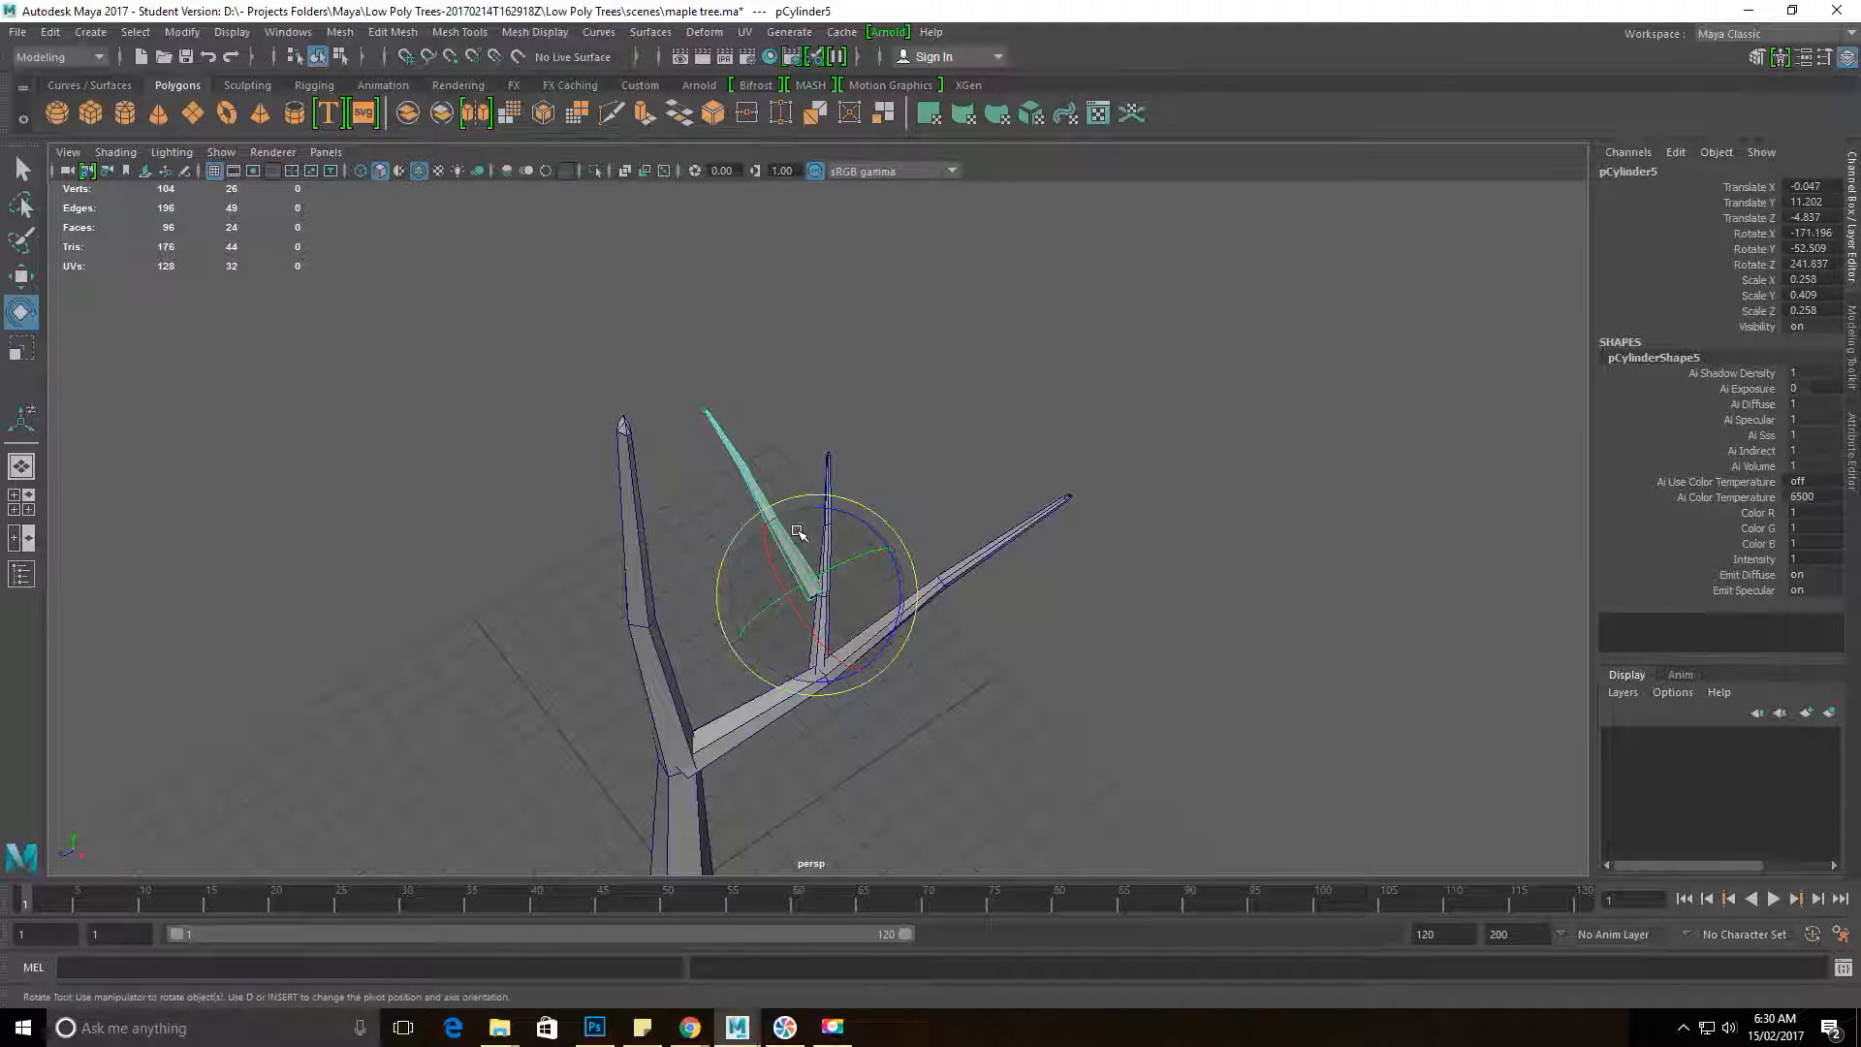
Step: Scale the small side twig down to 0.179, 0.284, 0.179 and seat its base at Translate Z -4.988
key("r")
left_click_drag(817, 594, 741, 572)
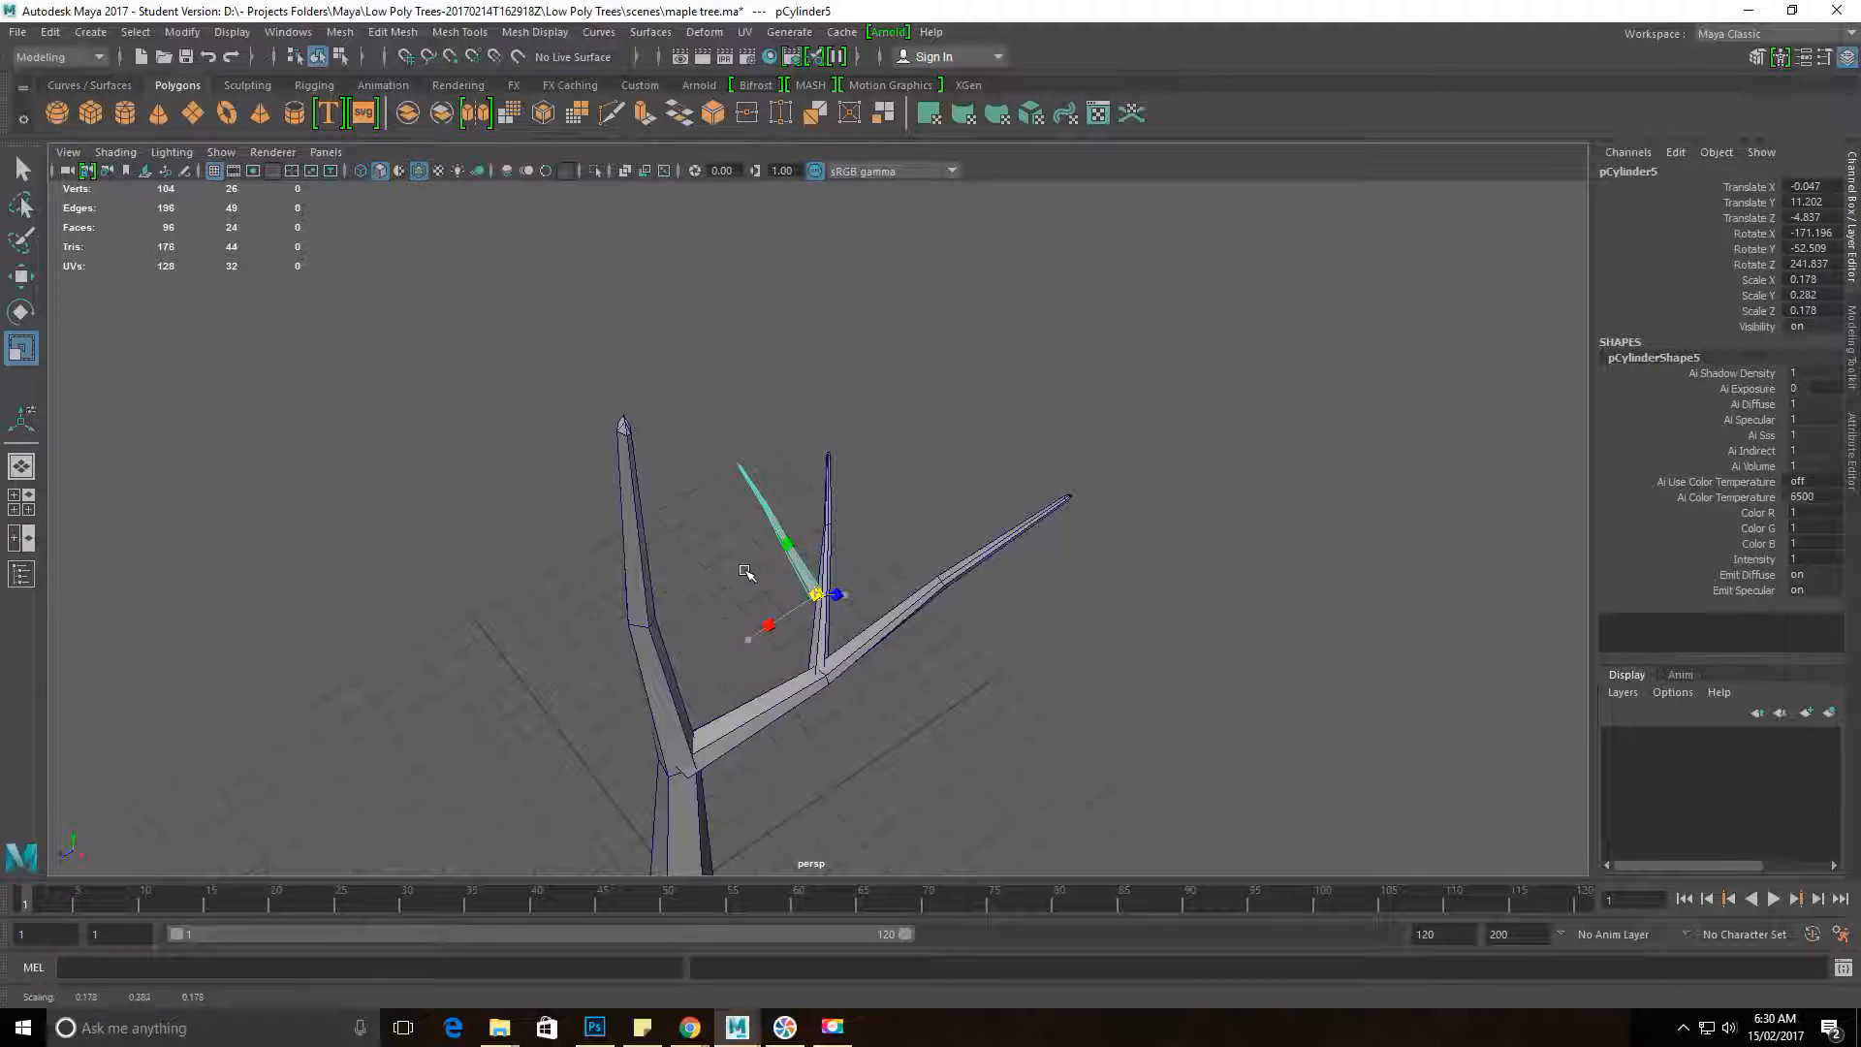
left_click_drag(888, 583, 950, 534, "alt")
key("w")
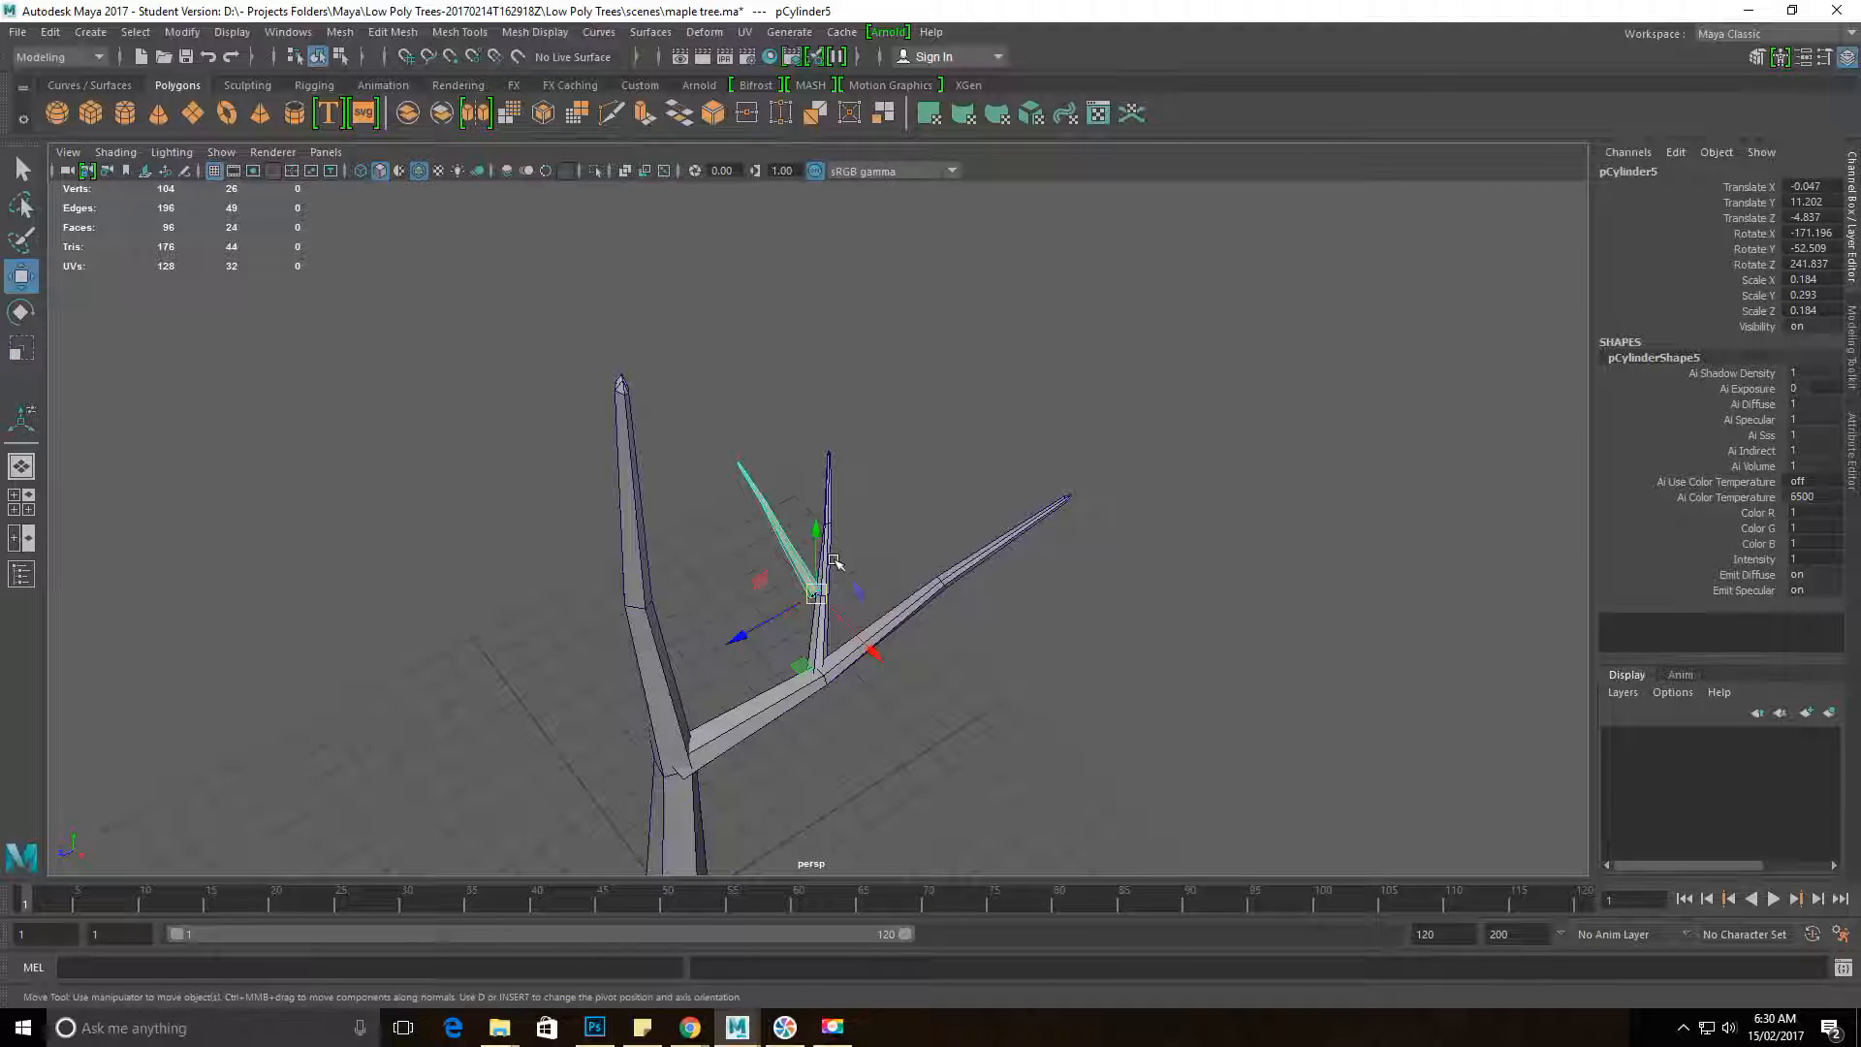
left_click_drag(766, 635, 772, 631)
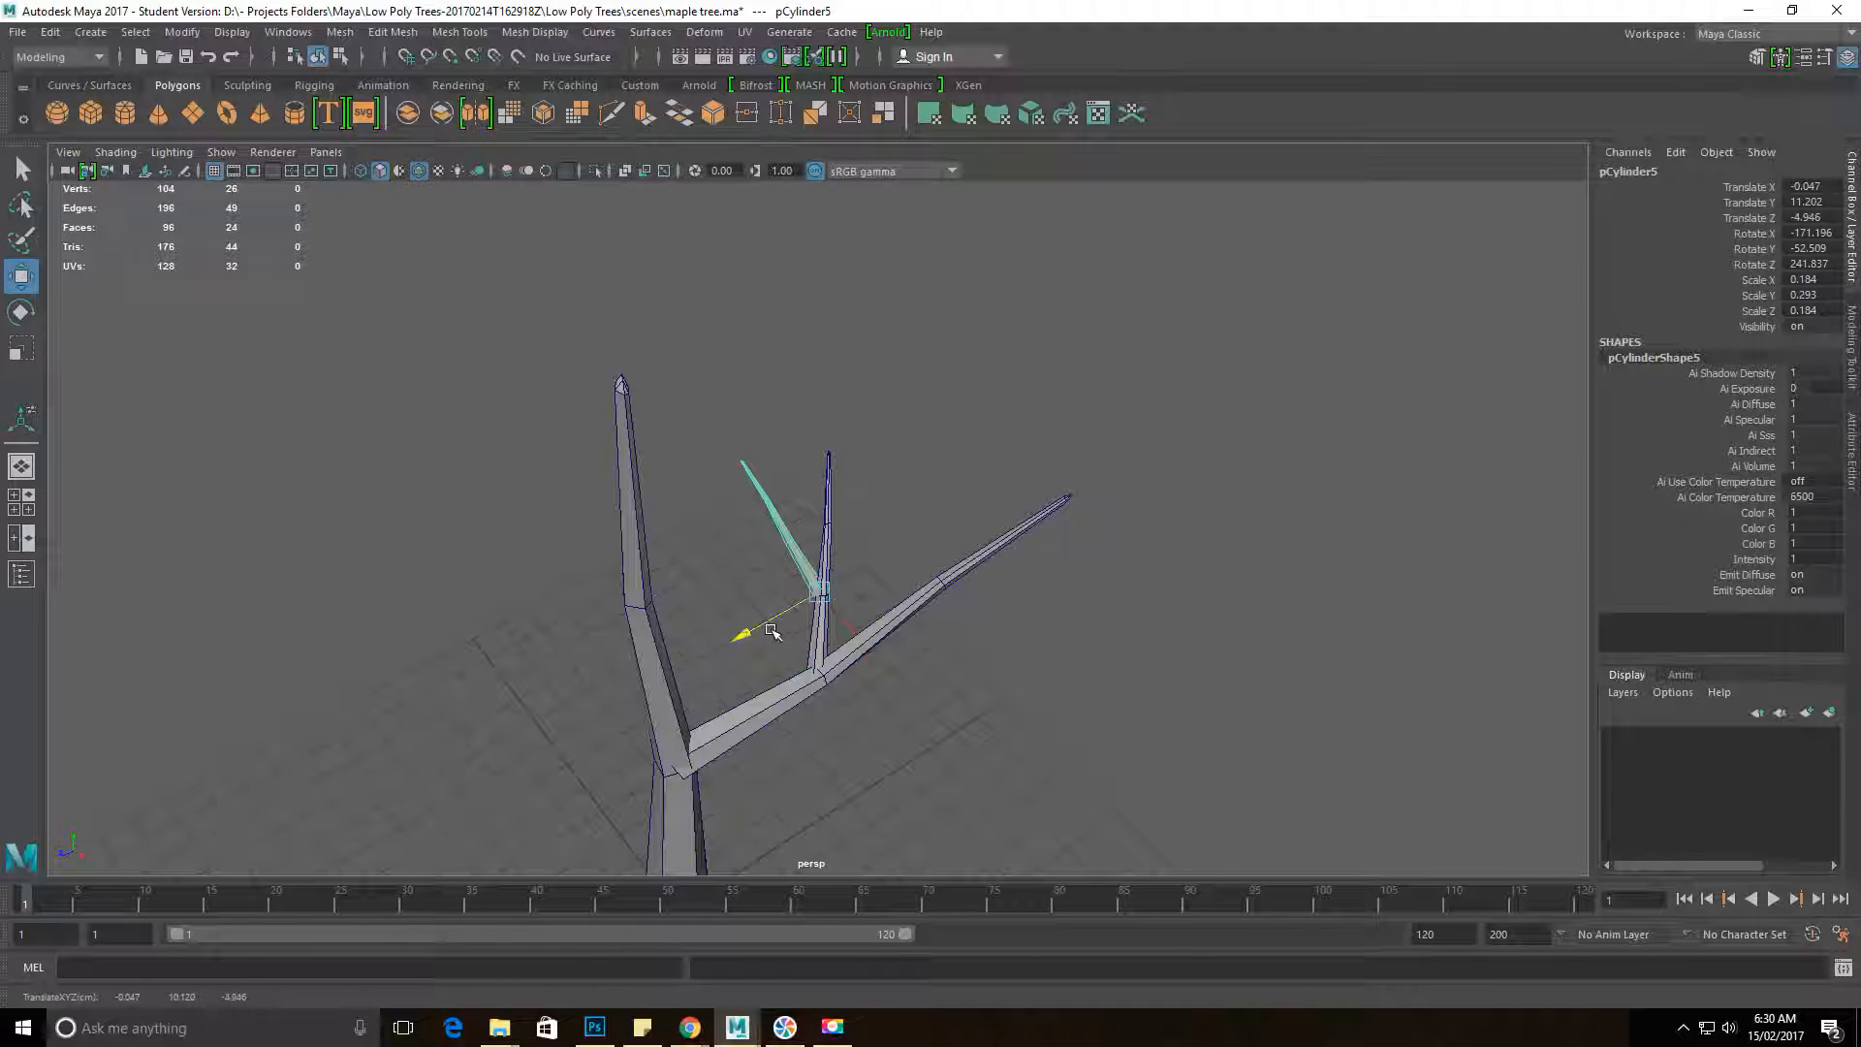
key("r")
left_click_drag(817, 598, 1250, 523)
key("w")
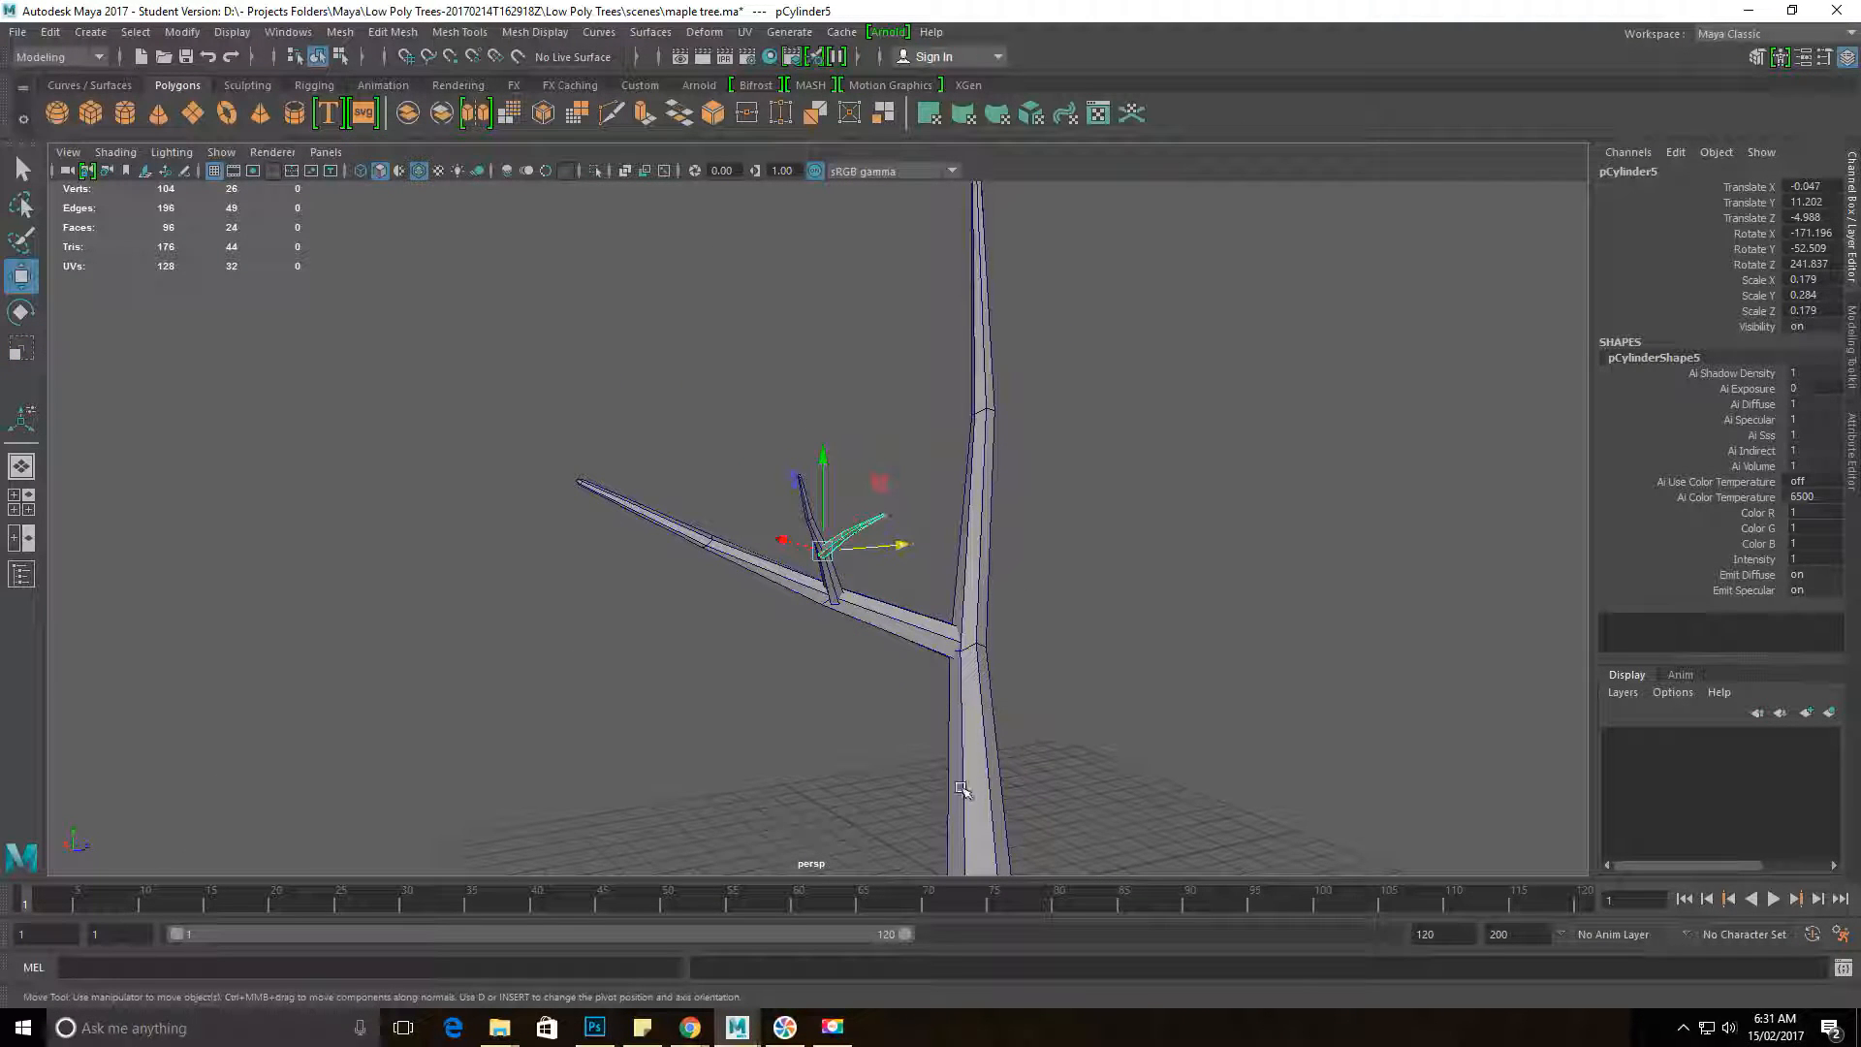
Step: Rotate the small side twig to -178.122, -57.547, 257.781 and scale it to 0.168, 0.266, 0.168
left_click_drag(1051, 337, 653, 349, "alt")
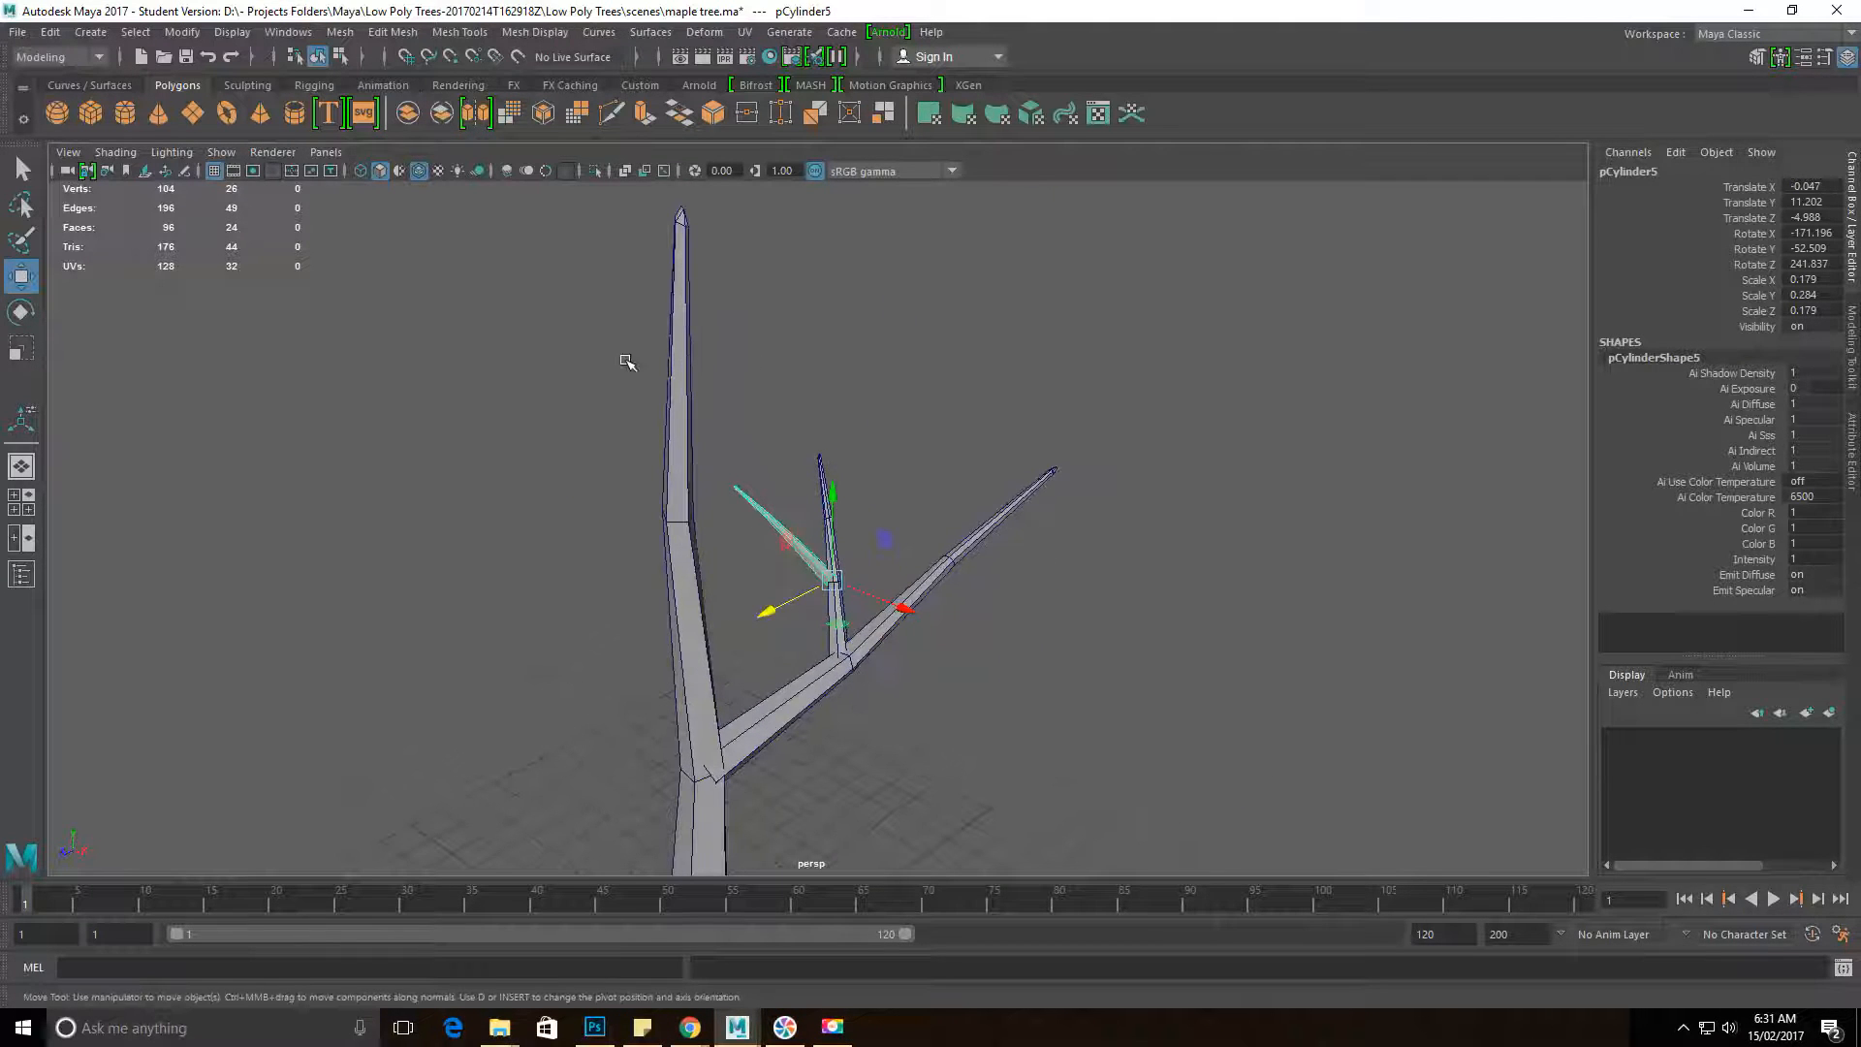
key("e")
left_click_drag(887, 534, 884, 521)
key("r")
left_click_drag(839, 582, 960, 562)
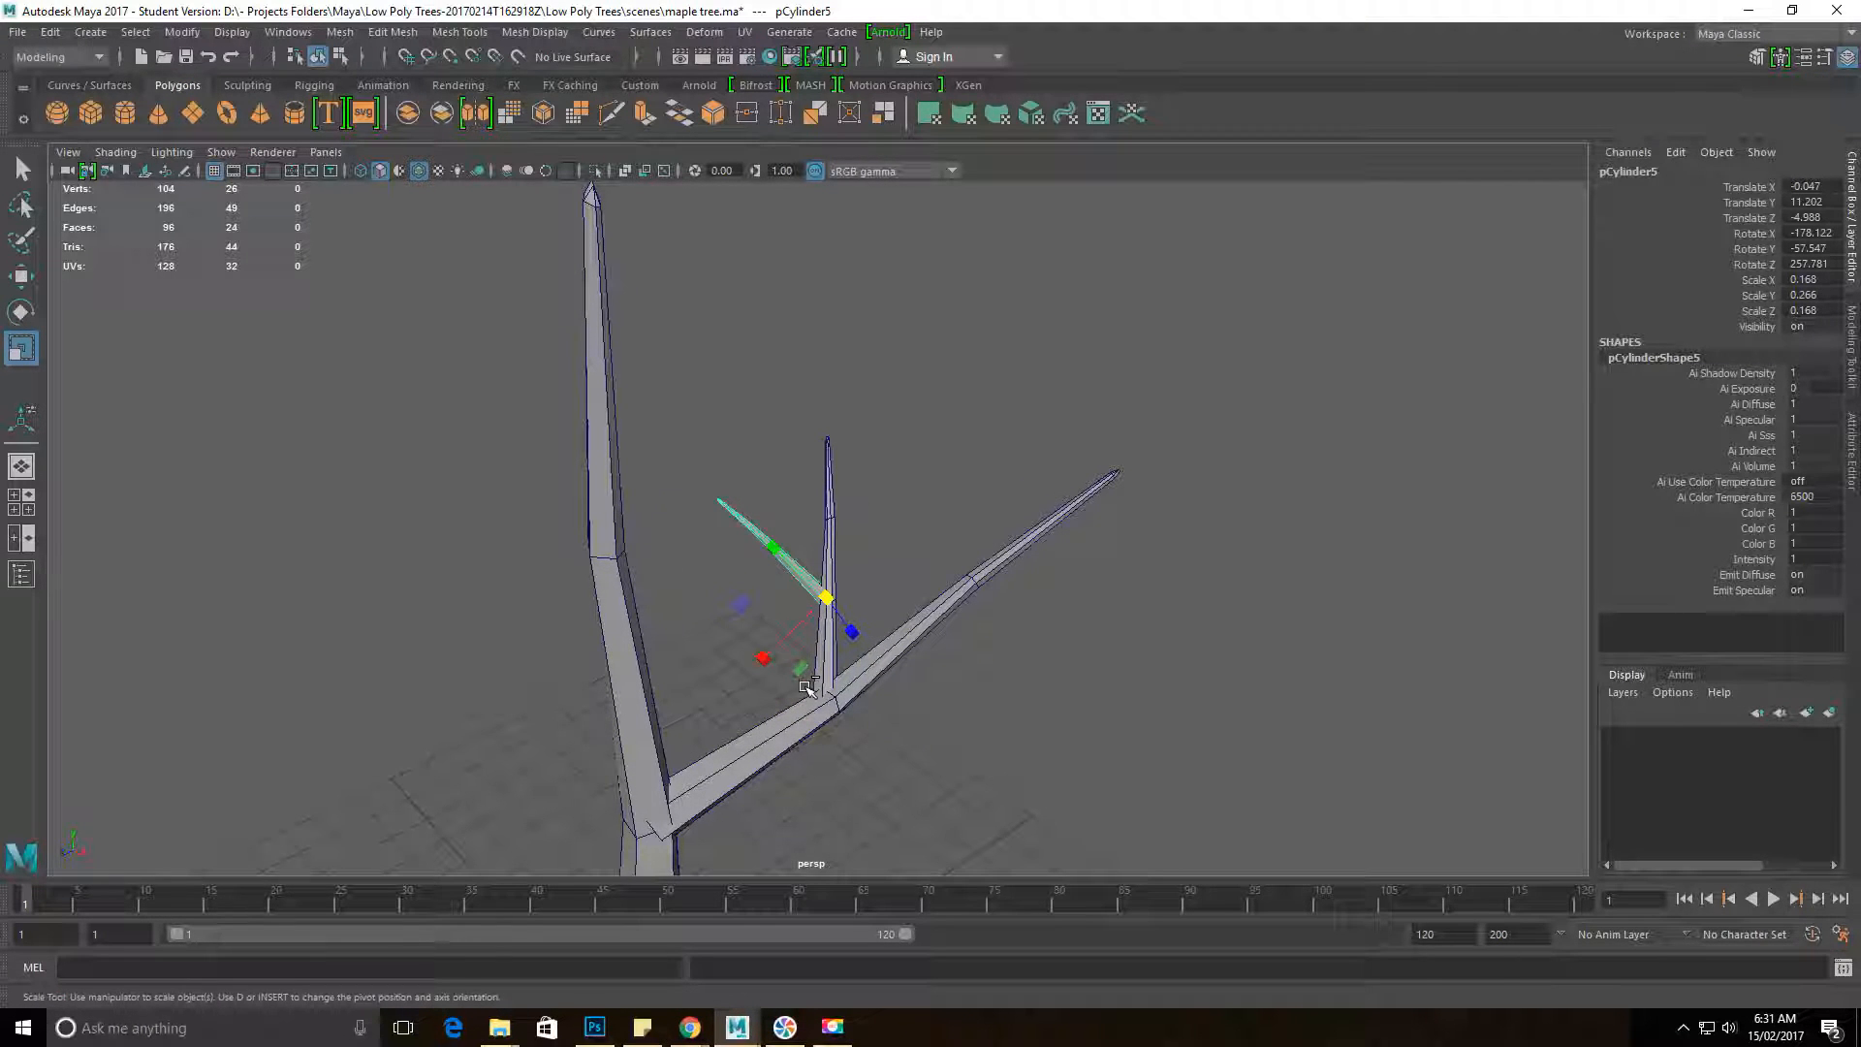
Step: Duplicate the small side twig and move the copy higher up the upright twig to Translate -0.916, 12.279, -5.846
key("ctrl+d")
key("e")
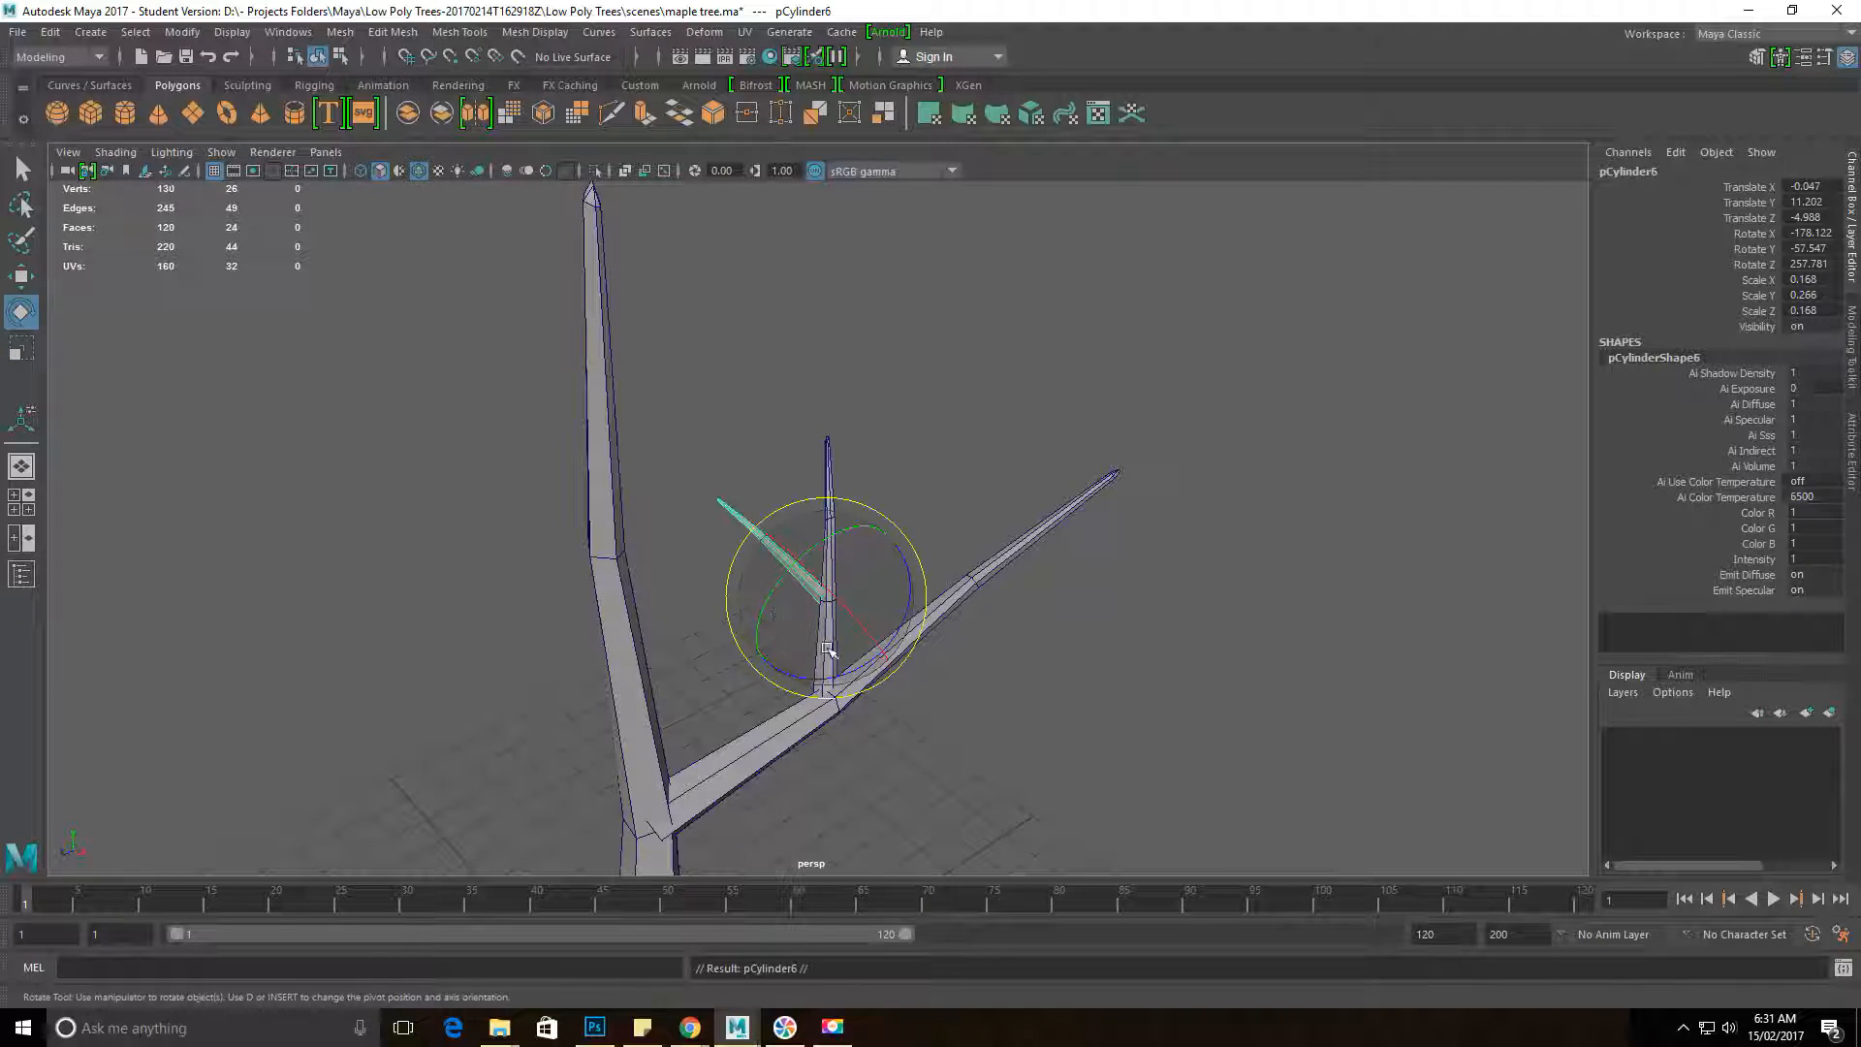
key("w")
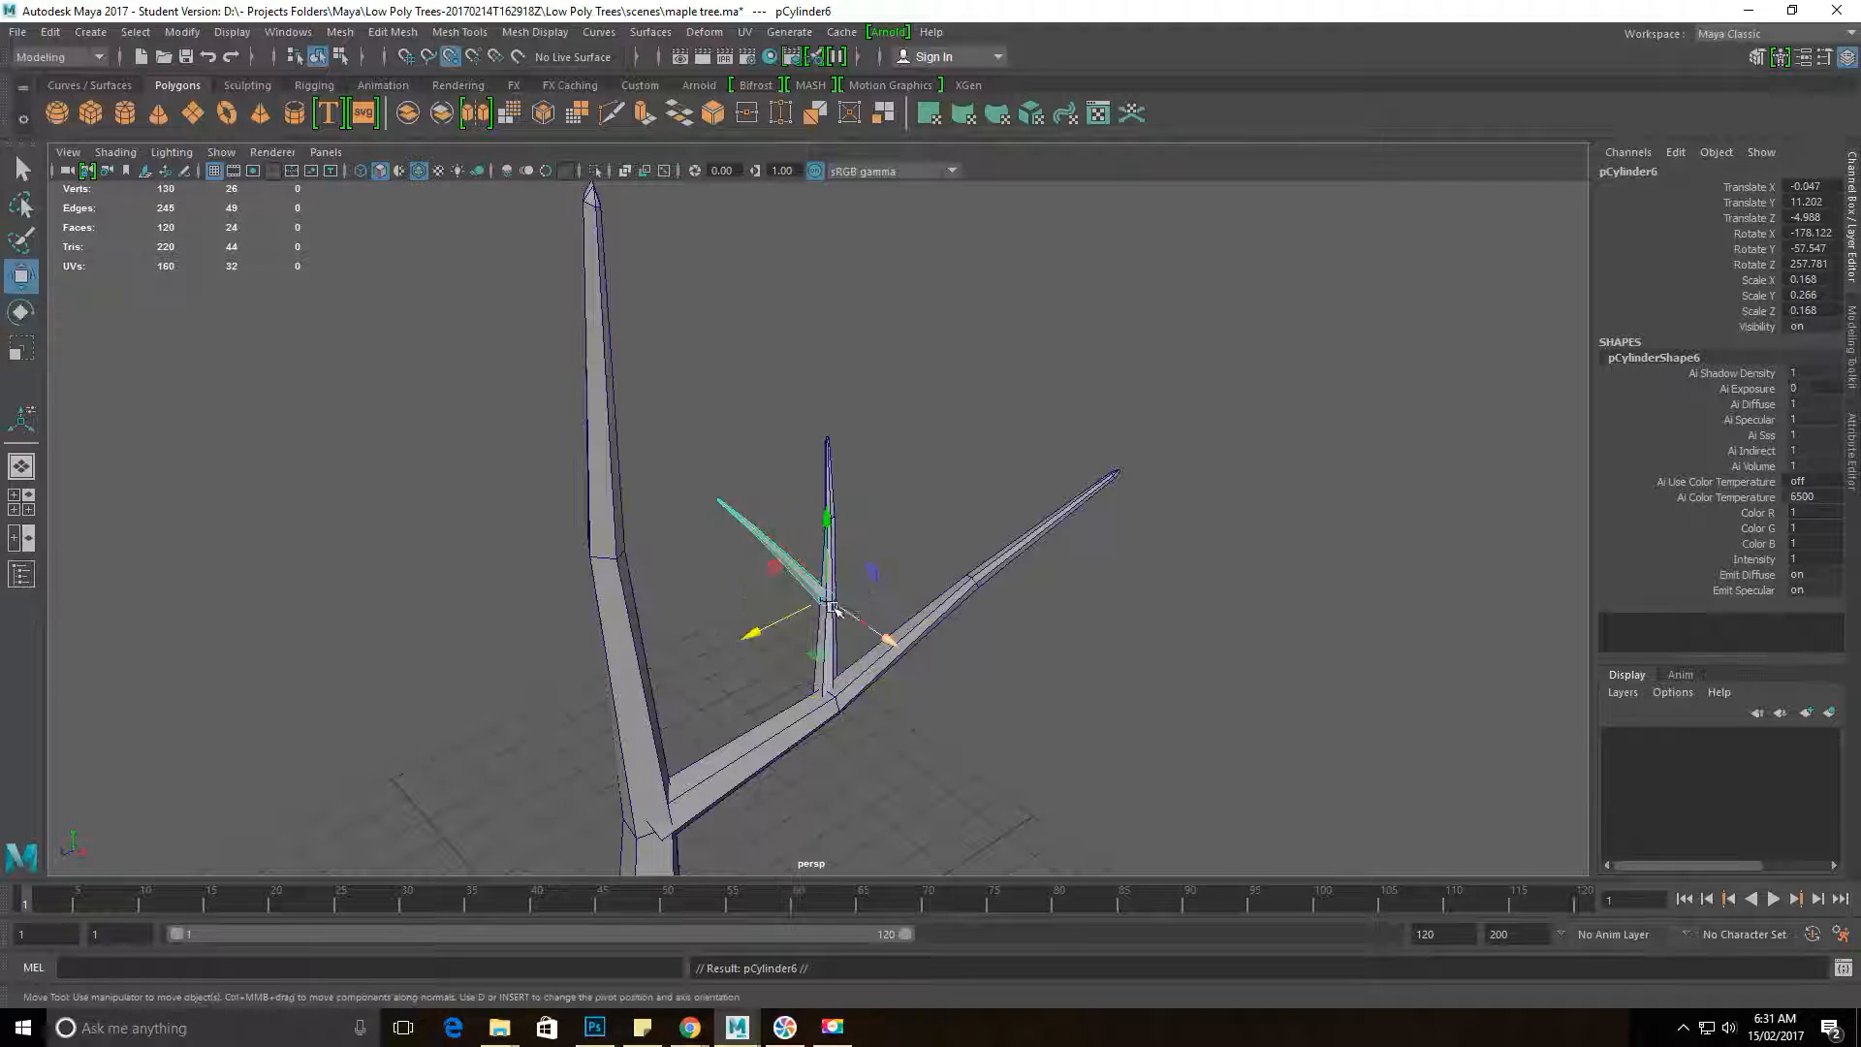
left_click_drag(840, 612, 848, 523)
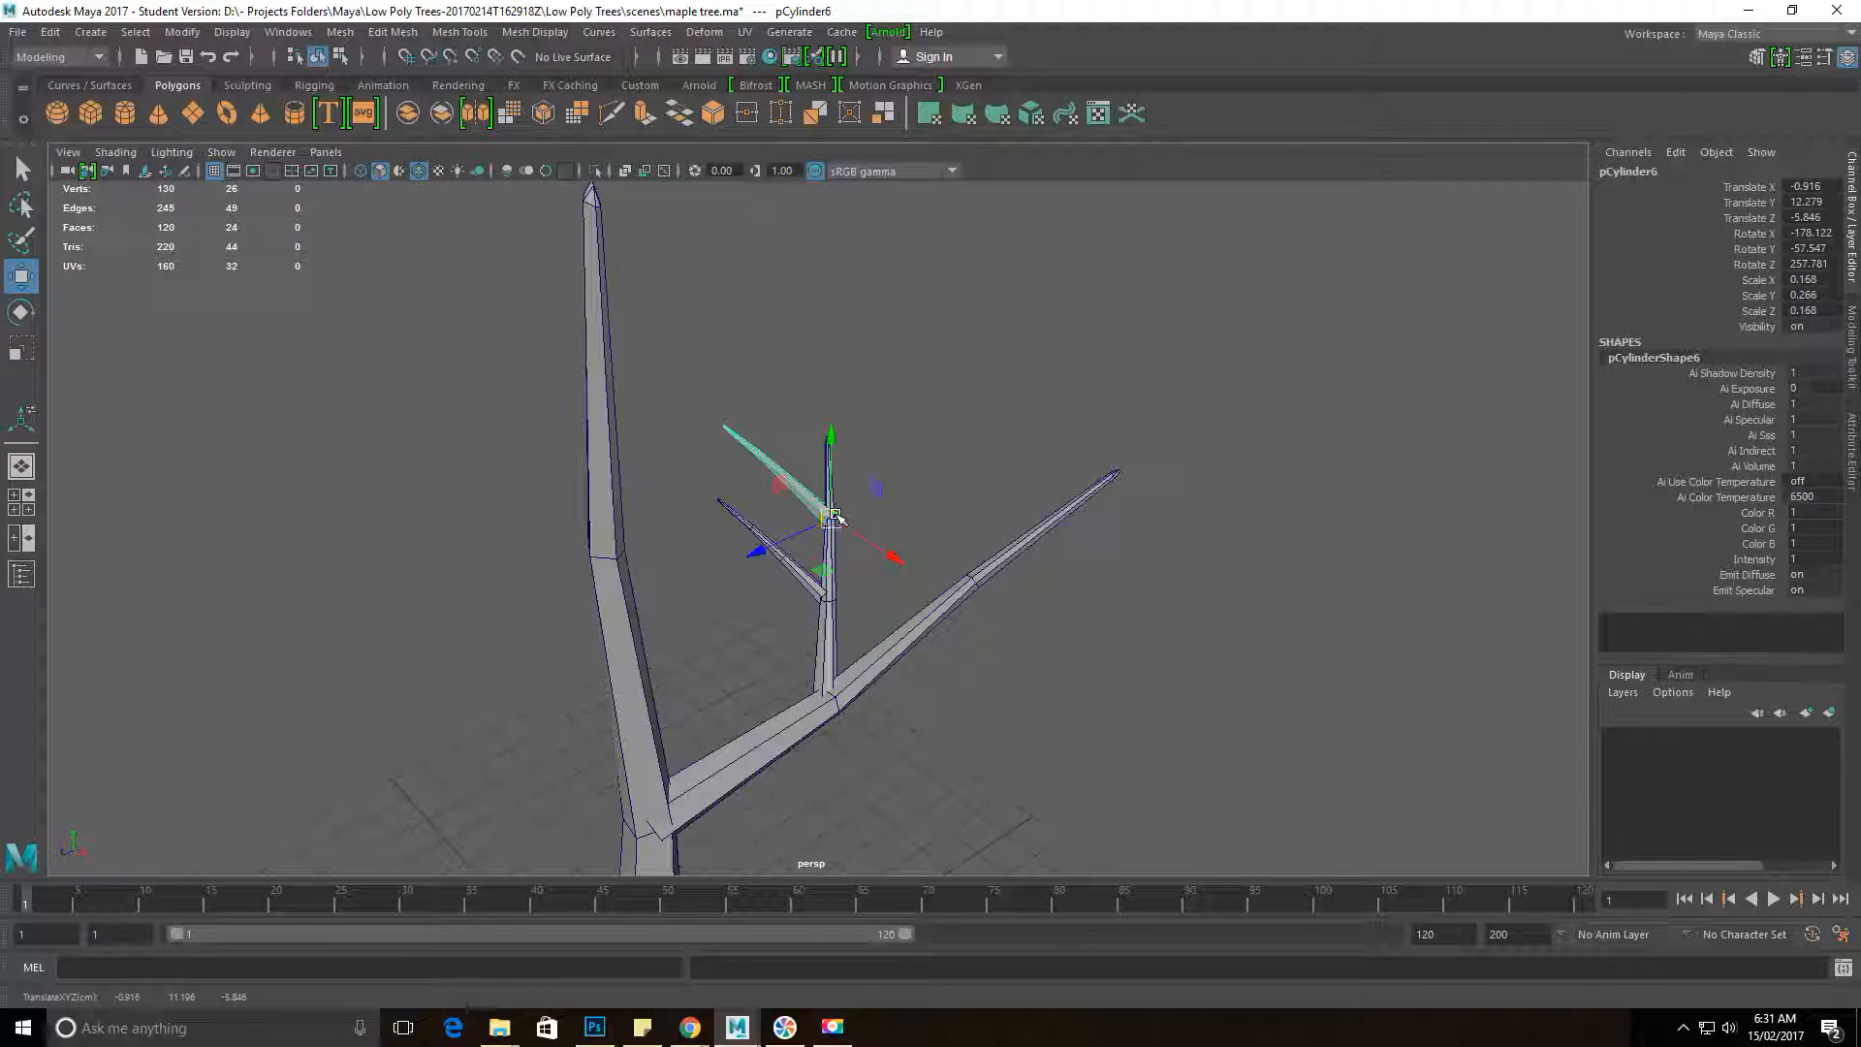
Step: Rotate the upper copy to -122.928, -9.383, 176.034, scale it to 0.131, 0.208, 0.131, and lower it to Translate Y 12.22
key("e")
left_click_drag(908, 618, 890, 619)
key("r")
left_click_drag(831, 518, 838, 562)
key("w")
key("e")
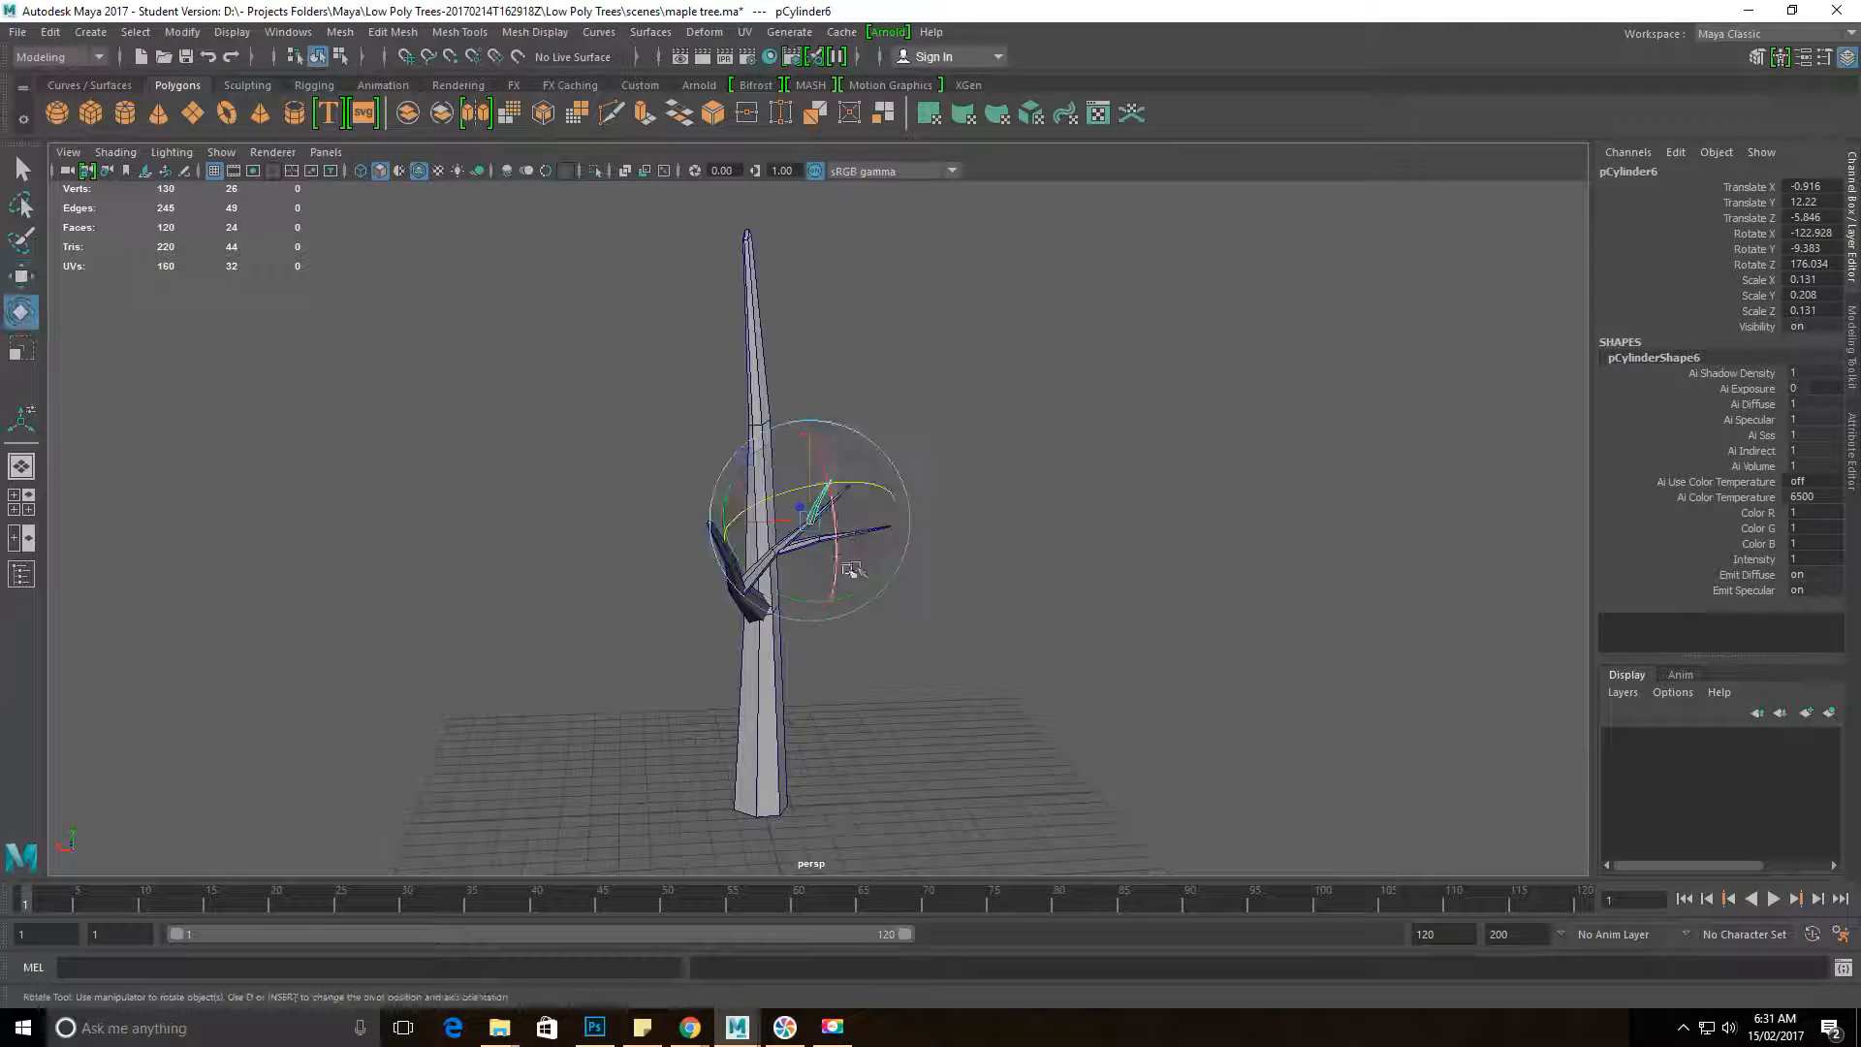
Step: Refine the rotation of the small side twigs growing from the upright twig
left_click_drag(951, 540, 816, 549, "alt")
left_click_drag(873, 549, 800, 546, "alt")
left_click(963, 674)
left_click(863, 542)
left_click(862, 548)
left_click_drag(837, 561, 795, 555)
left_click_drag(790, 554, 931, 581, "alt")
Step: Duplicate the upright twig onto the outer side branch at Translate 1.749, 11.459, -7.329 and rotate it to -150.289, 11.634, 124.55
left_click(973, 526)
left_click(823, 520)
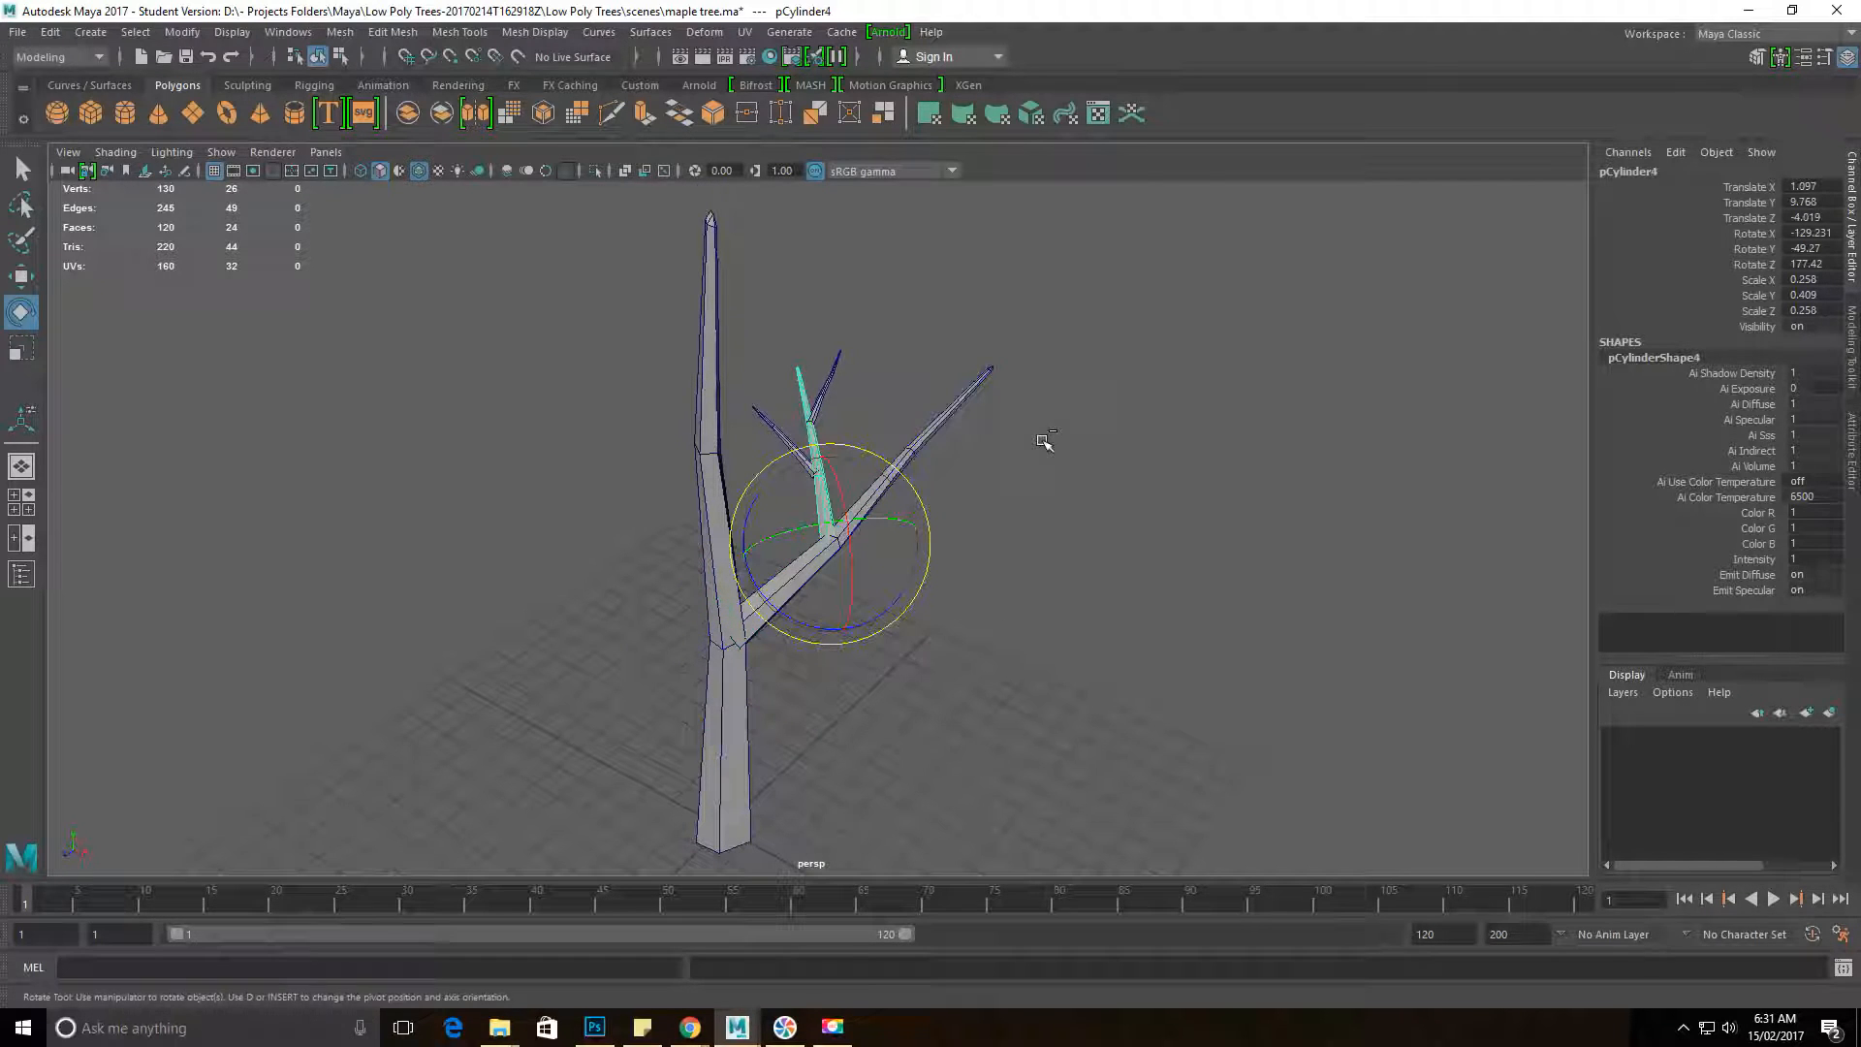
key("ctrl+d")
key("w")
left_click_drag(856, 518, 827, 543)
key("e")
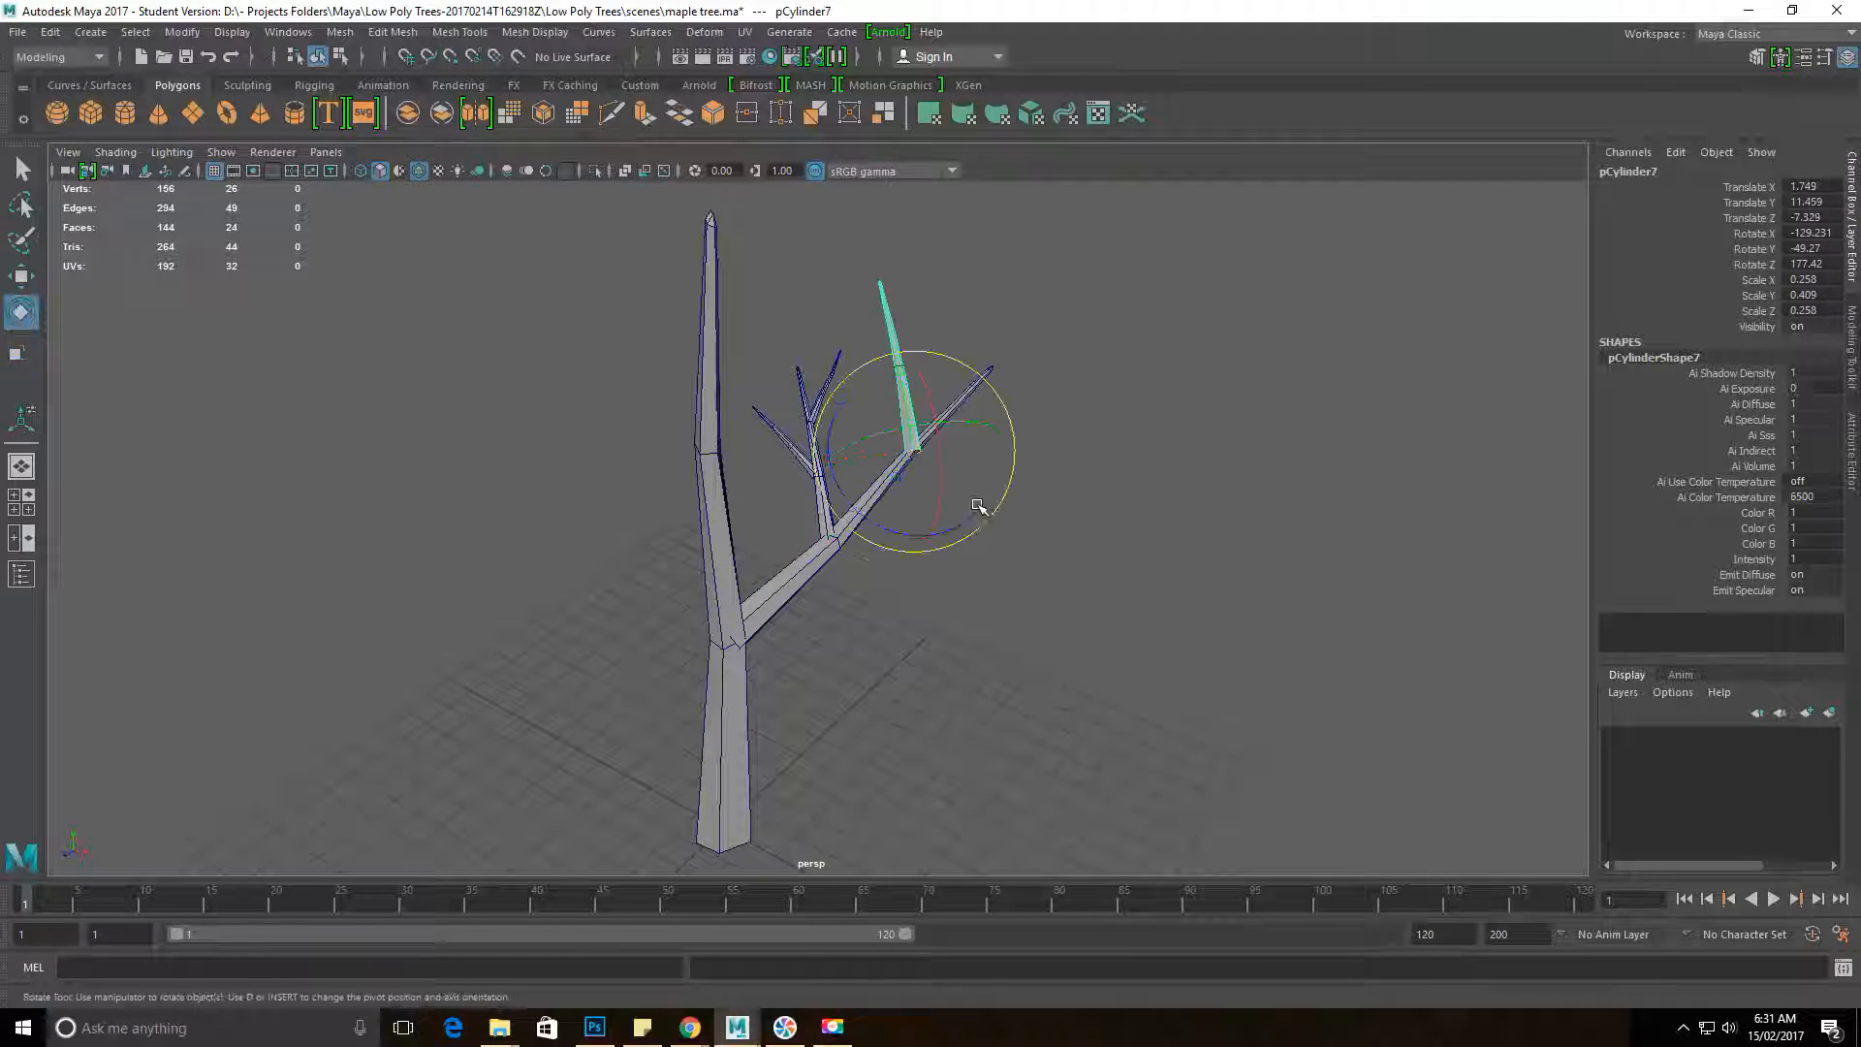
left_click_drag(984, 509, 1022, 472)
Step: Scale the outer twig to 0.167, 0.266, 0.167 and seat its base in the branch at Translate 1.558, 11.381, -7.384
key("r")
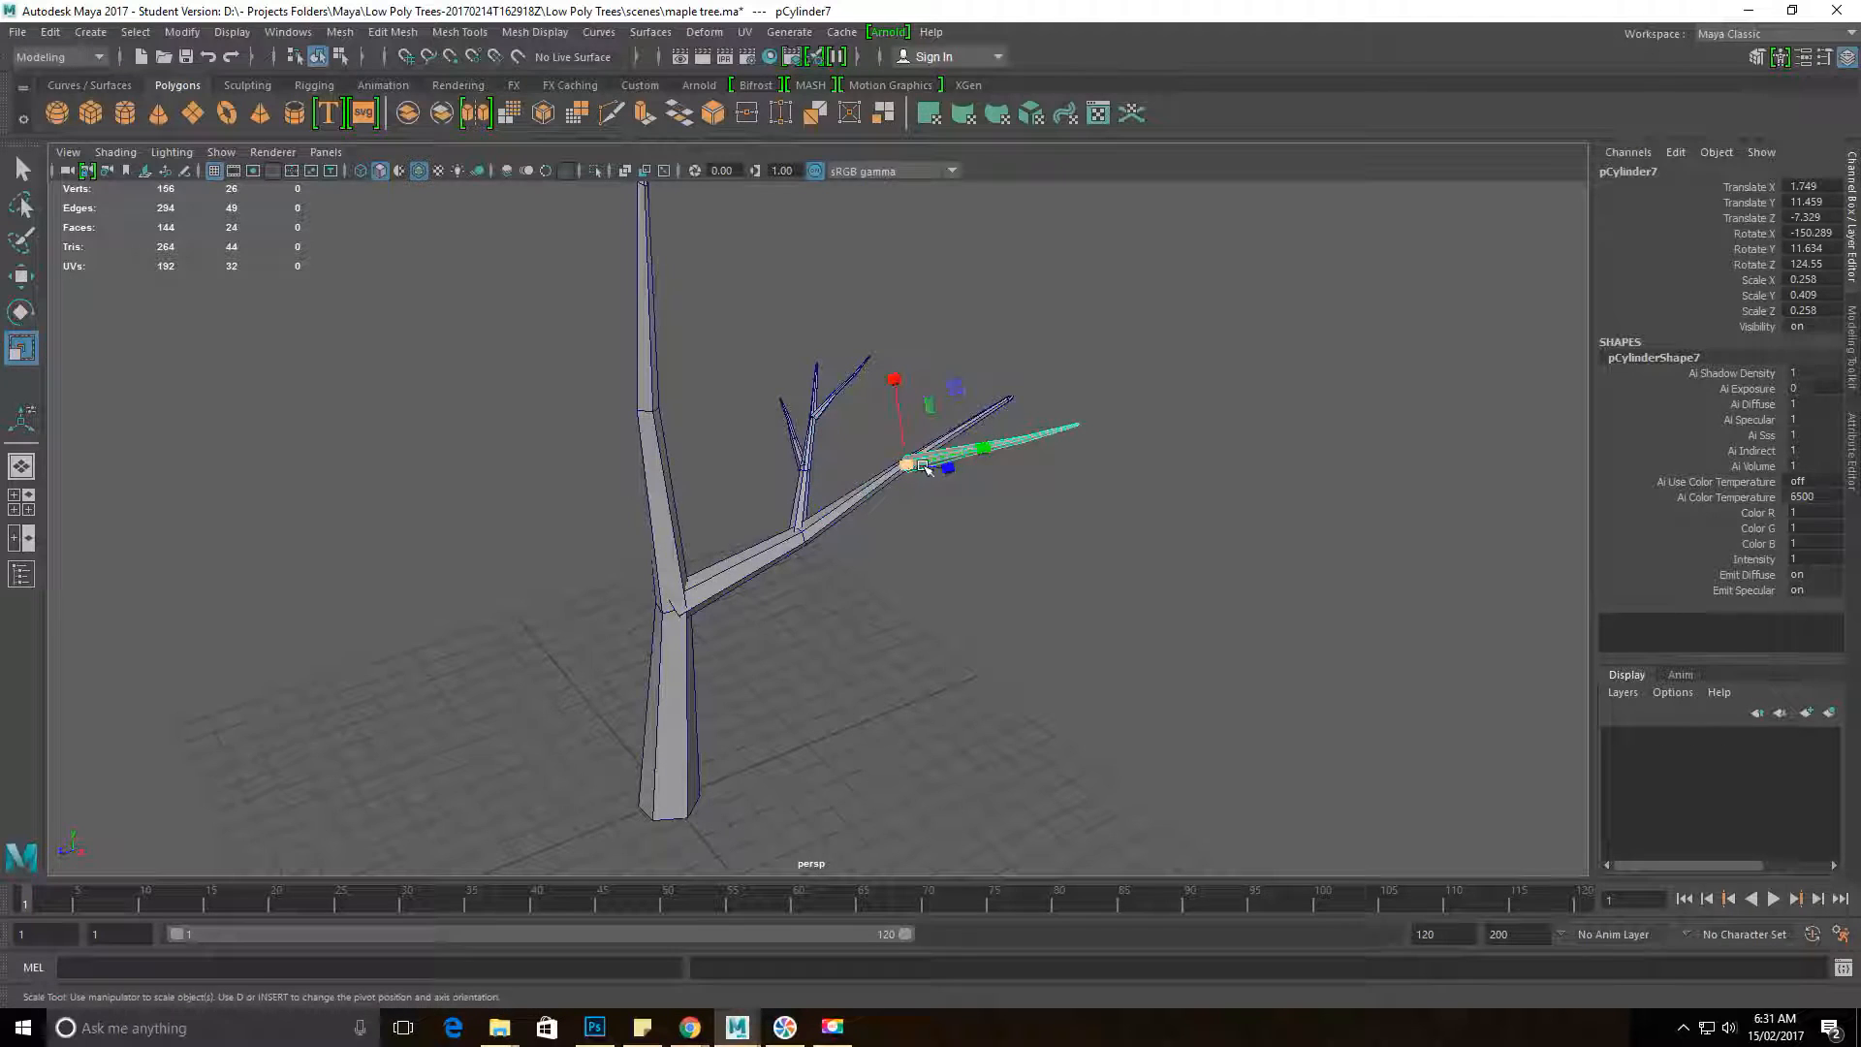
left_click_drag(859, 471, 849, 471)
left_click_drag(848, 471, 996, 504, "alt")
key("w")
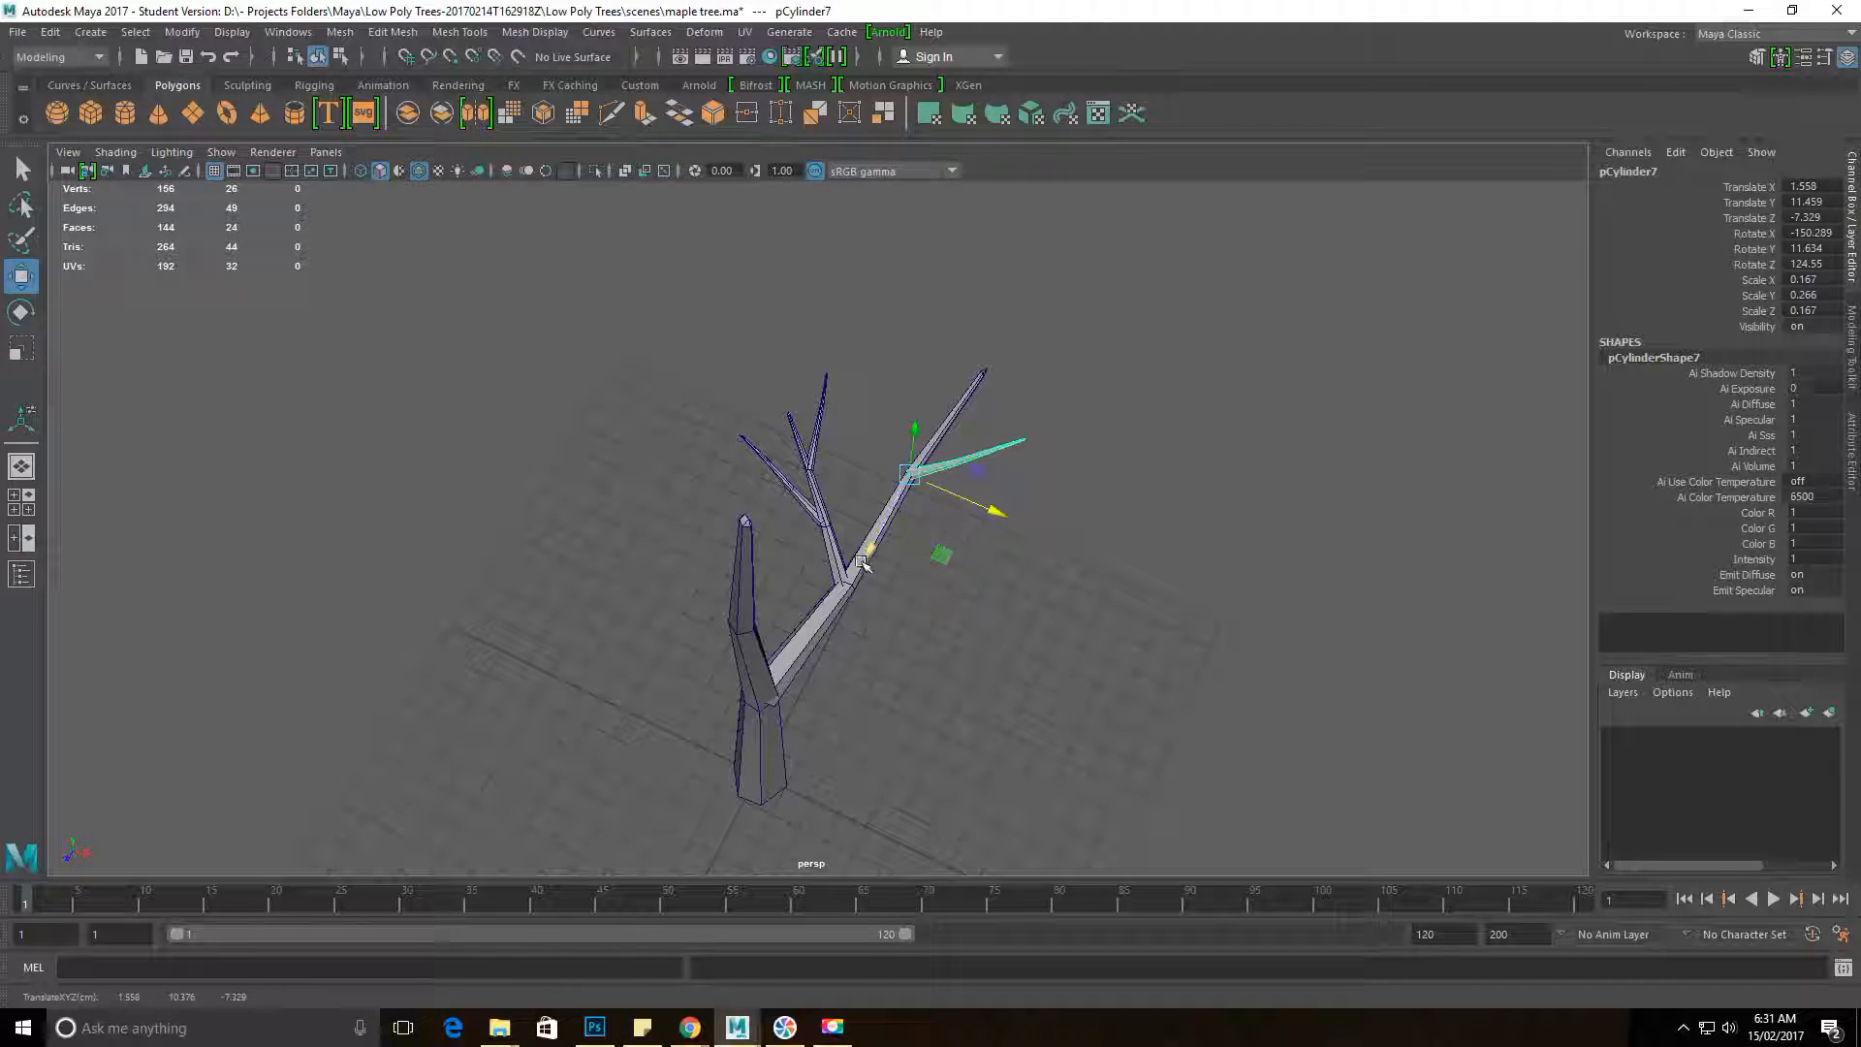
left_click_drag(868, 562, 836, 509, "alt")
right_click_drag(837, 509, 1057, 479, "alt")
middle_click_drag(1057, 479, 982, 487, "alt")
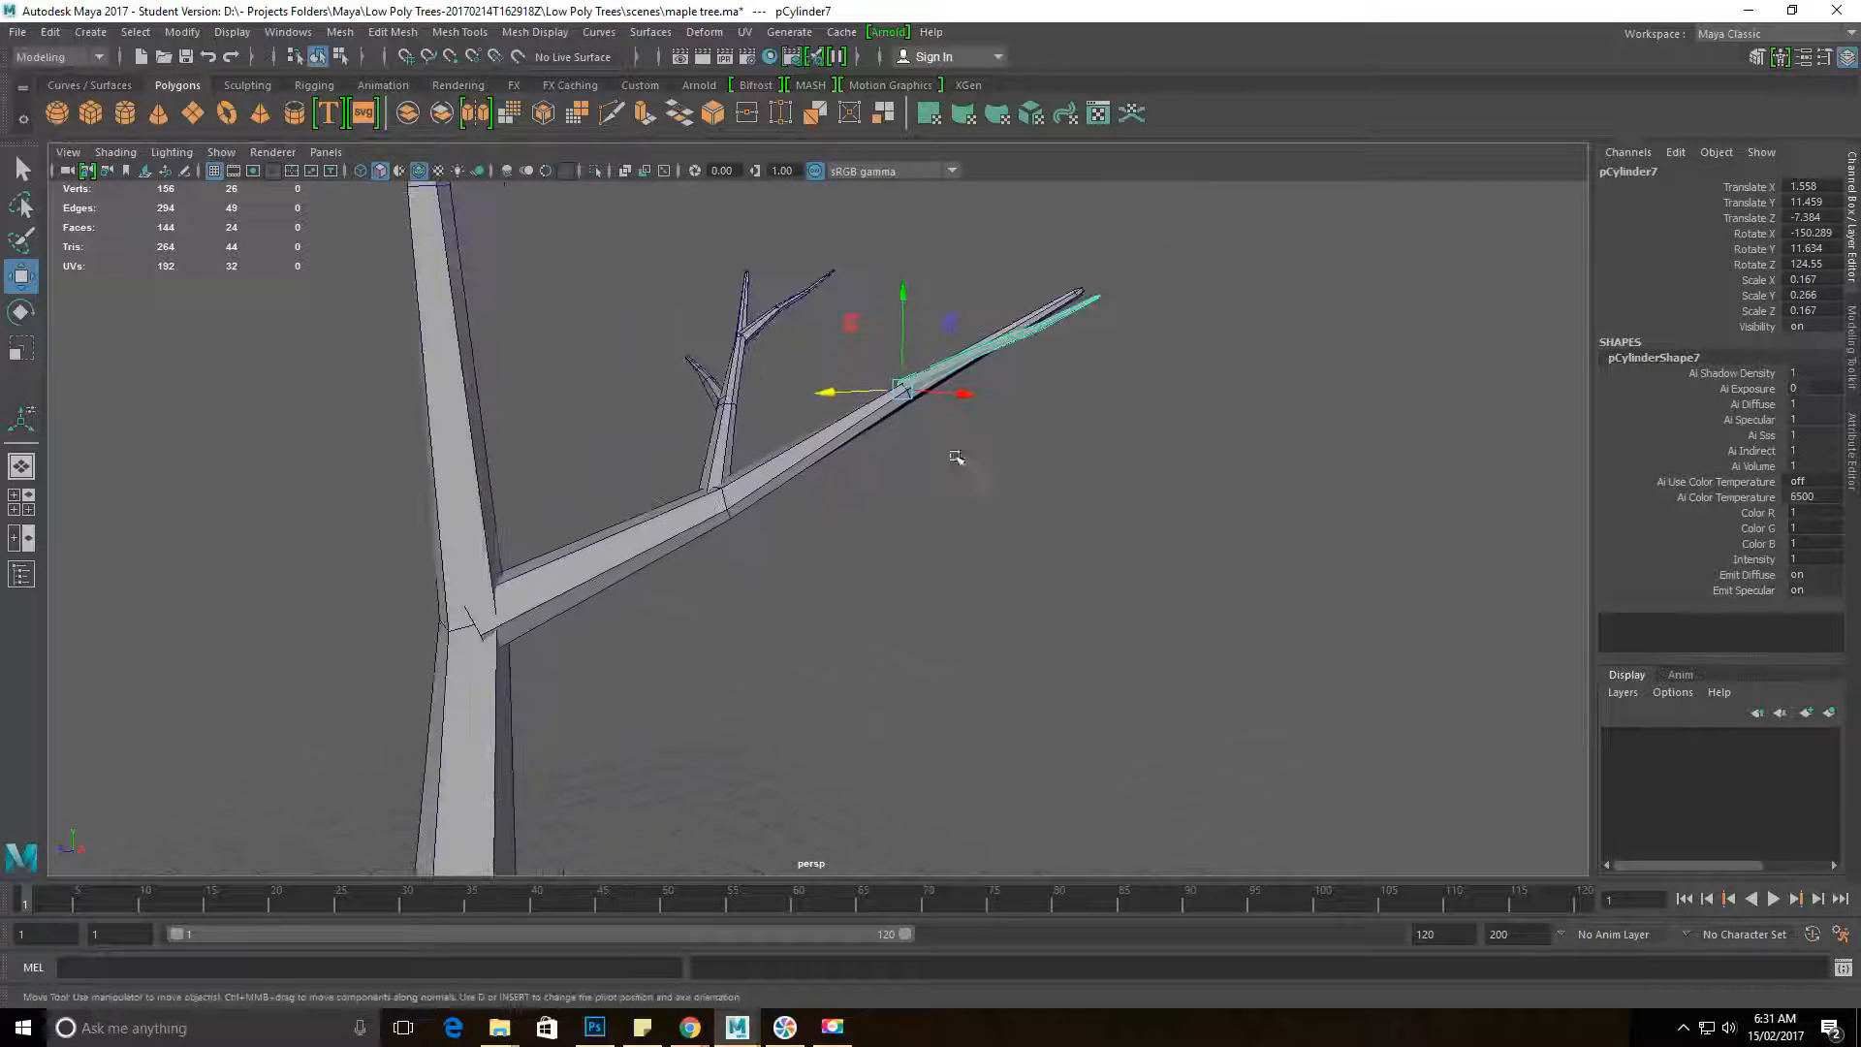
left_click_drag(909, 290, 987, 580)
Step: Rotate the outer twig to -145.068, 22.966, 113.876 so it spreads away from the branch
key("e")
left_click_drag(951, 465, 923, 467)
left_click_drag(1052, 548, 1071, 390, "alt")
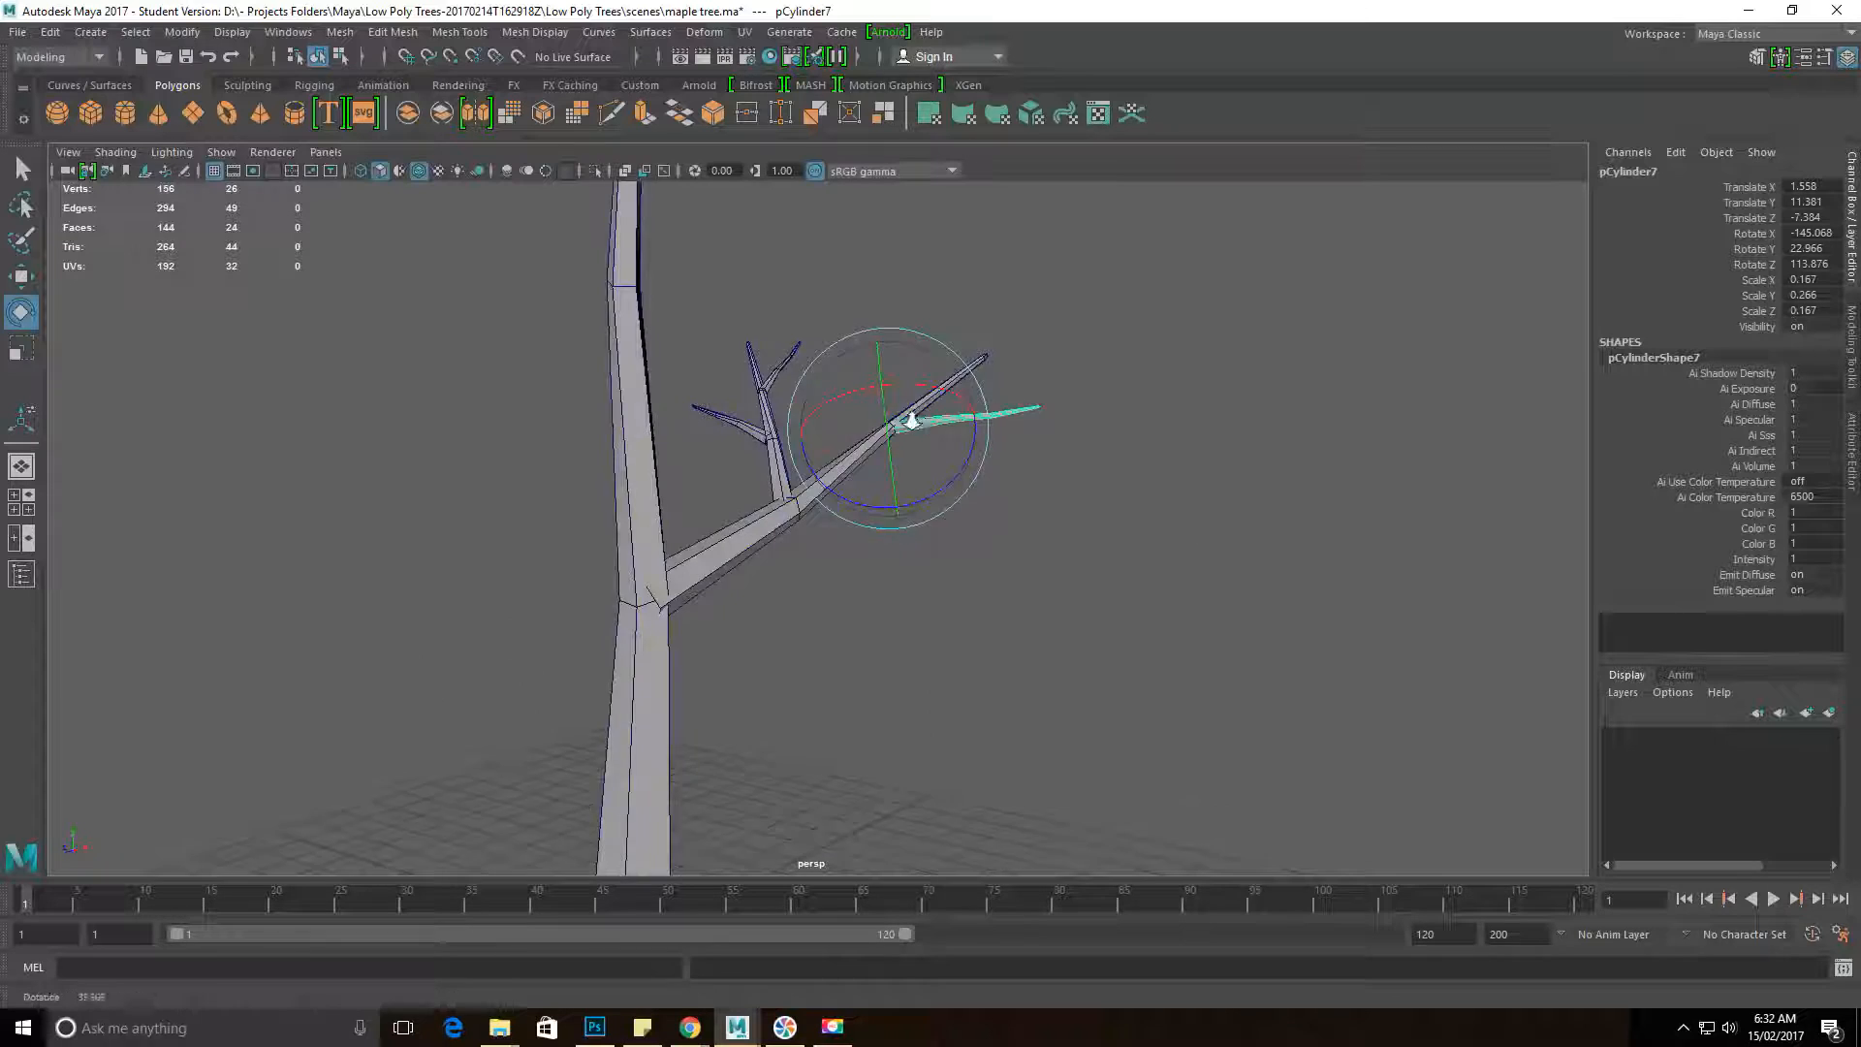
Step: Duplicate the outer twig at Translate 2.74, 11.568, -7.971, rotated to -204.209, 6.639, 88.605 and scaled to 0.098, 0.156, 0.098
right_click_drag(910, 416, 1066, 448, "alt")
middle_click_drag(1066, 448, 910, 482, "alt")
key("ctrl+d")
key("w")
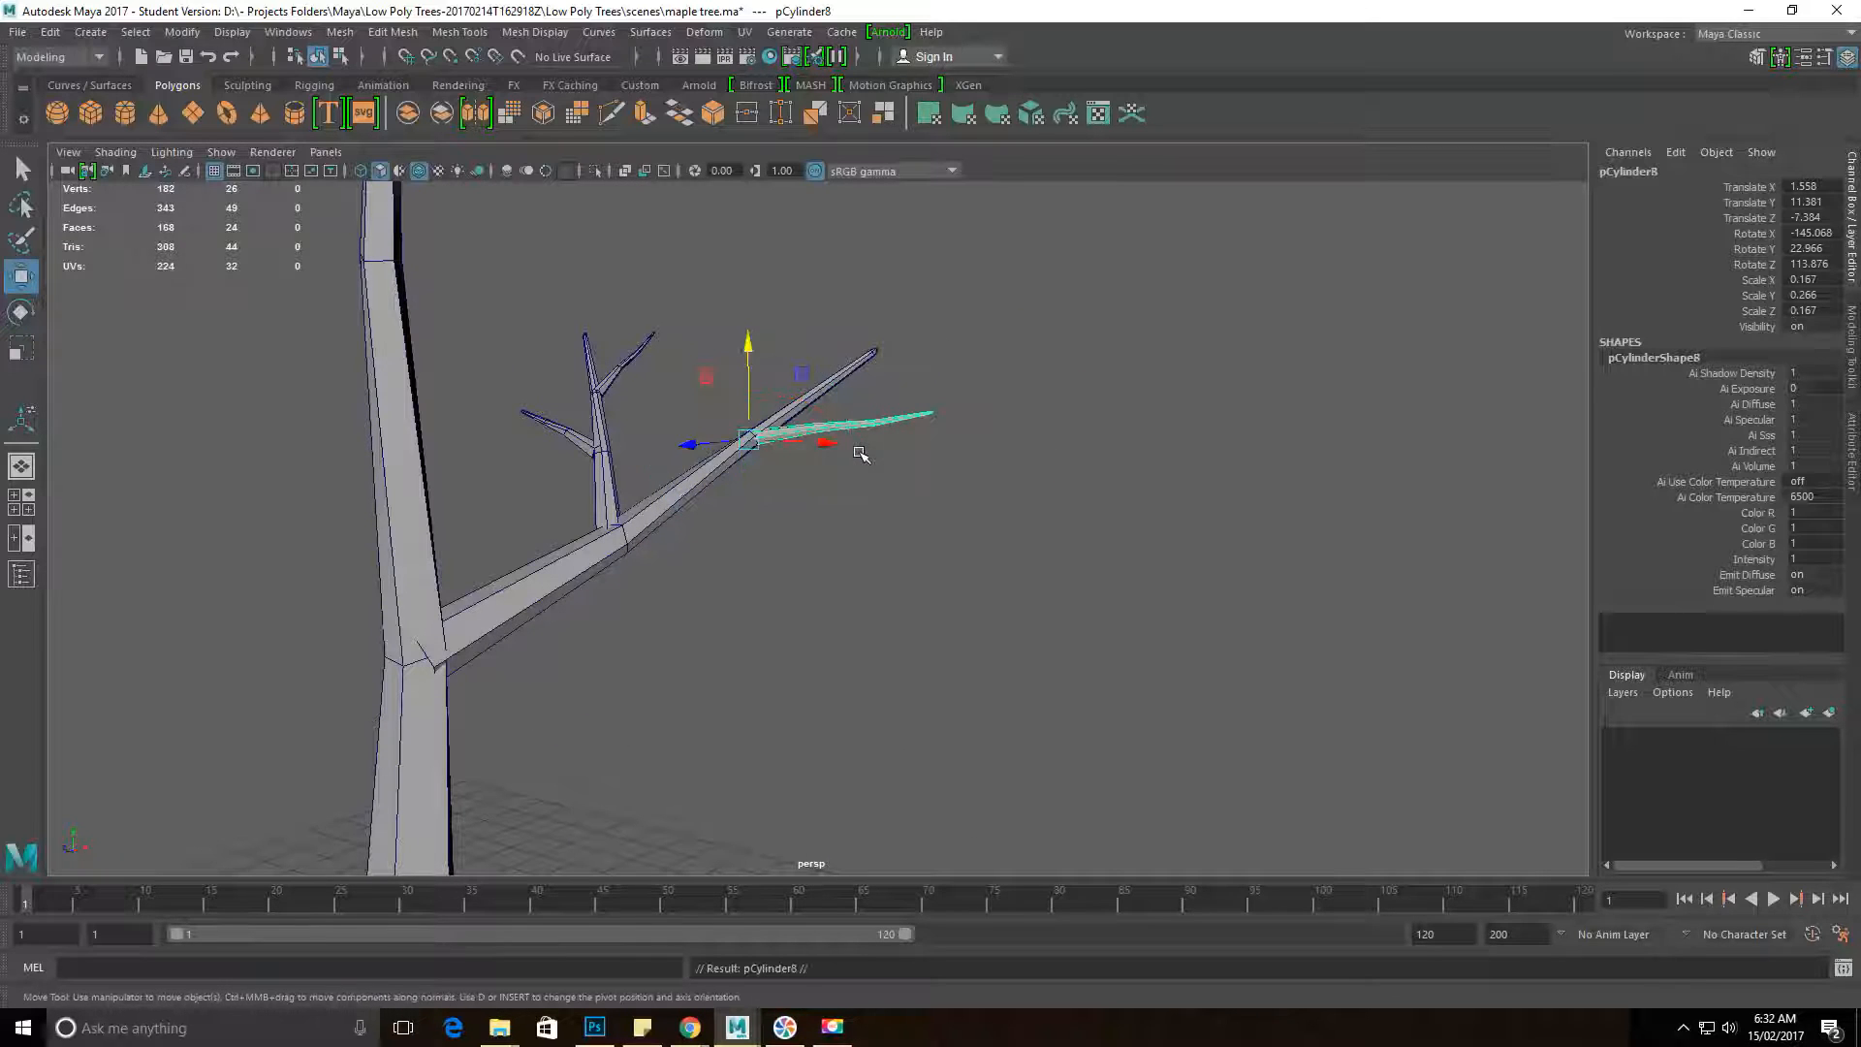
left_click_drag(744, 443, 813, 385)
key("e")
key("r")
key("w")
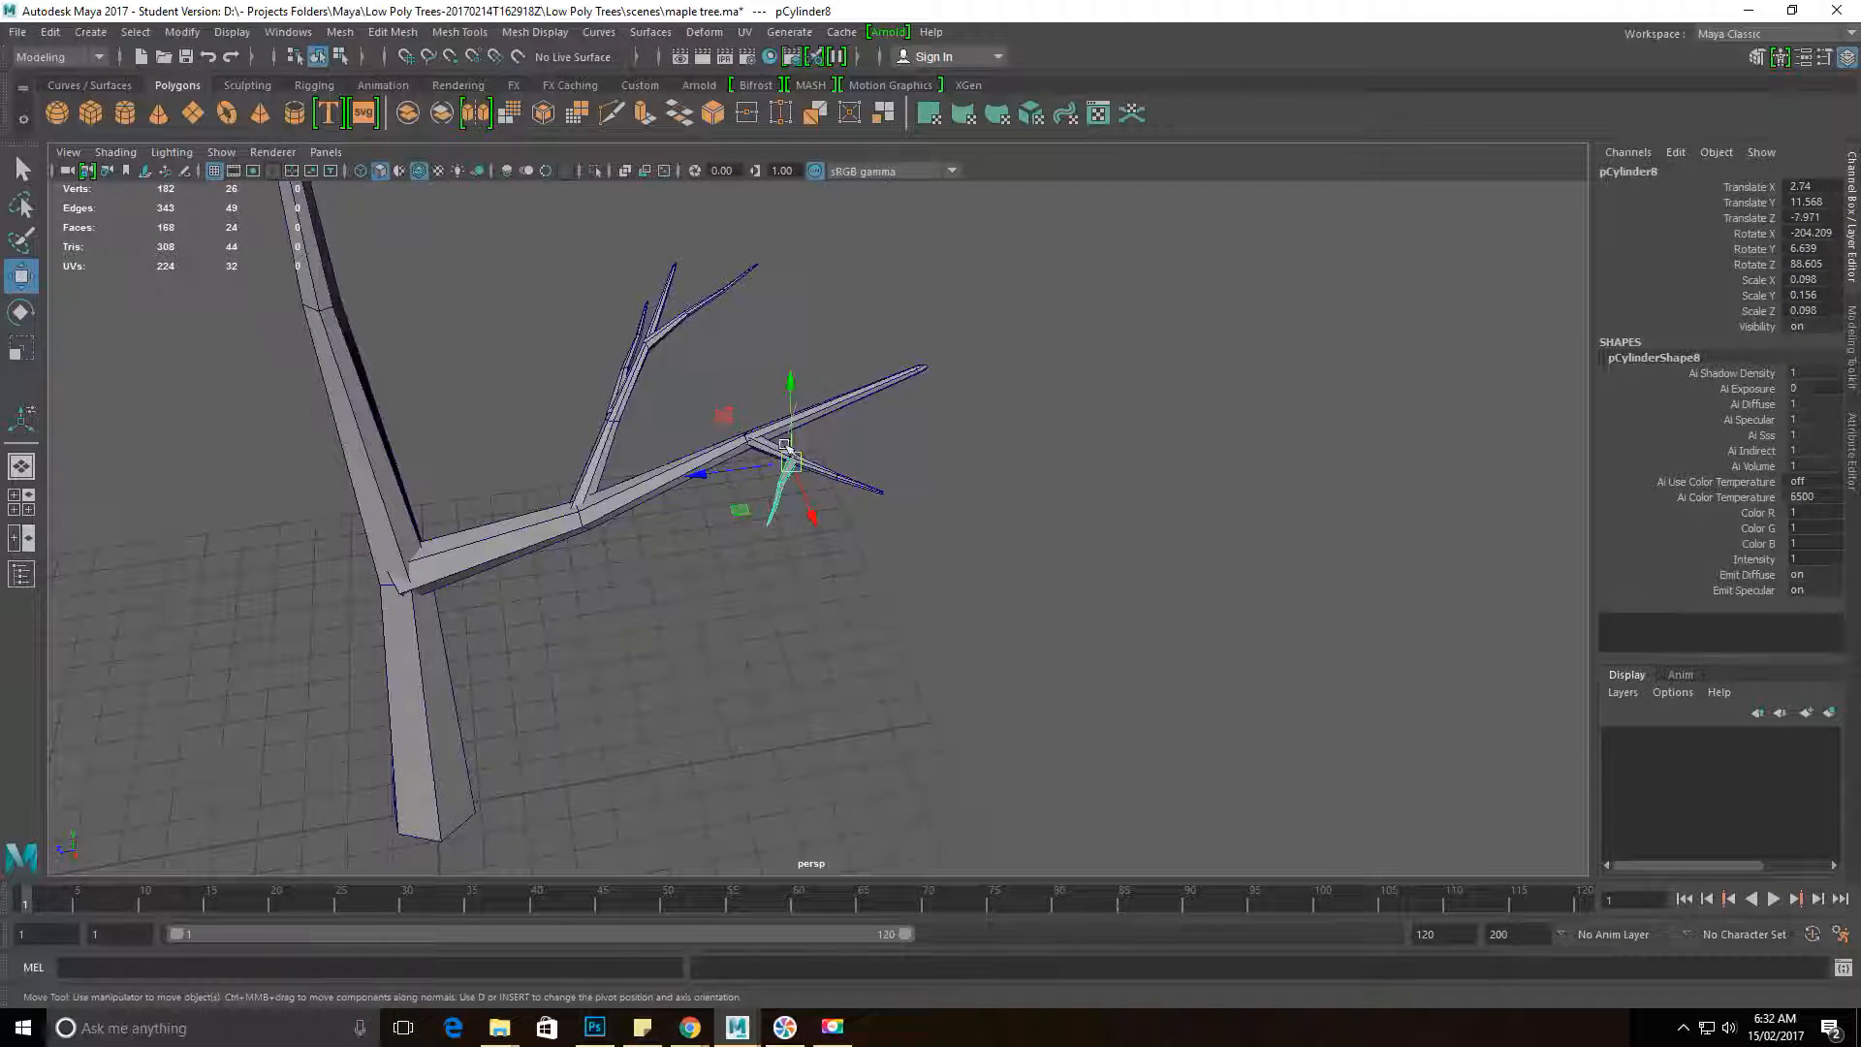
Step: Fine-tune the smallest outer twig's rotation to -203.43, 7.742, 83.035
key("e")
left_click_drag(787, 458, 651, 454)
middle_click_drag(651, 454, 747, 445, "alt")
left_click_drag(748, 445, 773, 457, "alt")
right_click_drag(772, 456, 1096, 503, "alt")
left_click_drag(1096, 503, 1037, 401, "alt")
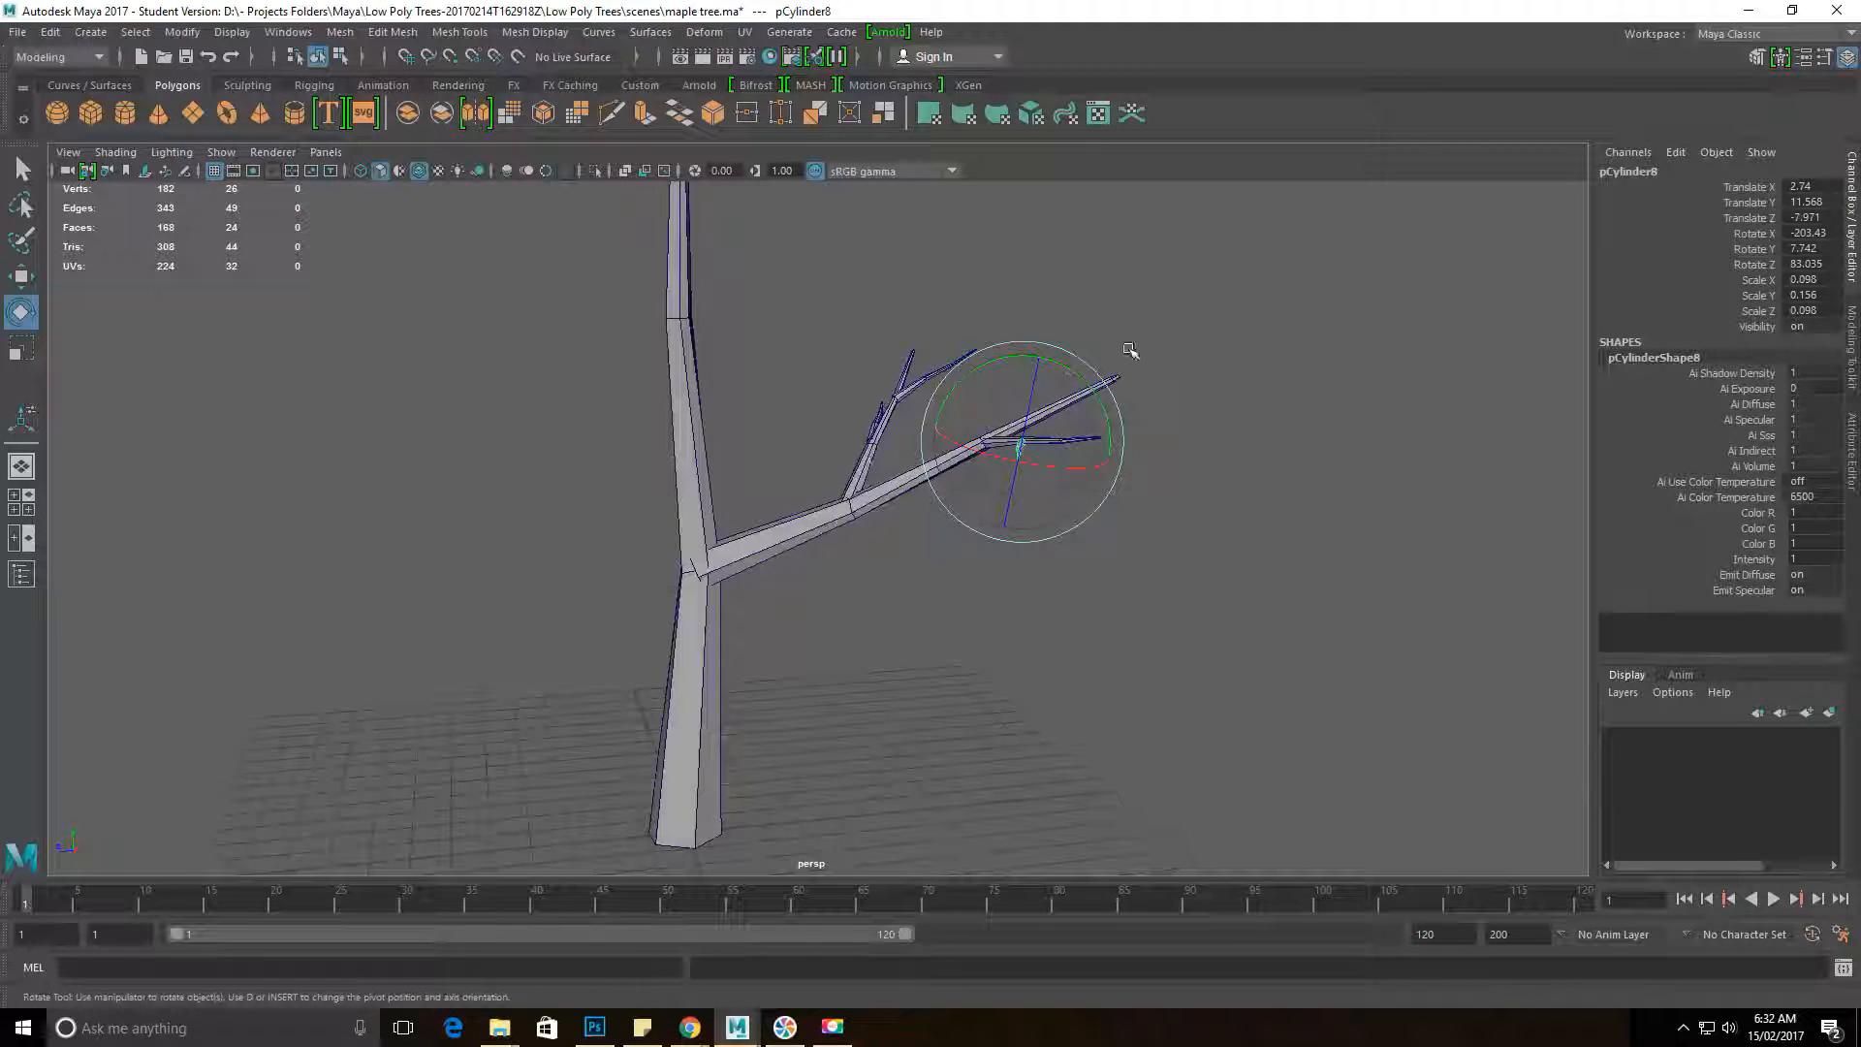
left_click_drag(665, 518, 1276, 524, "alt")
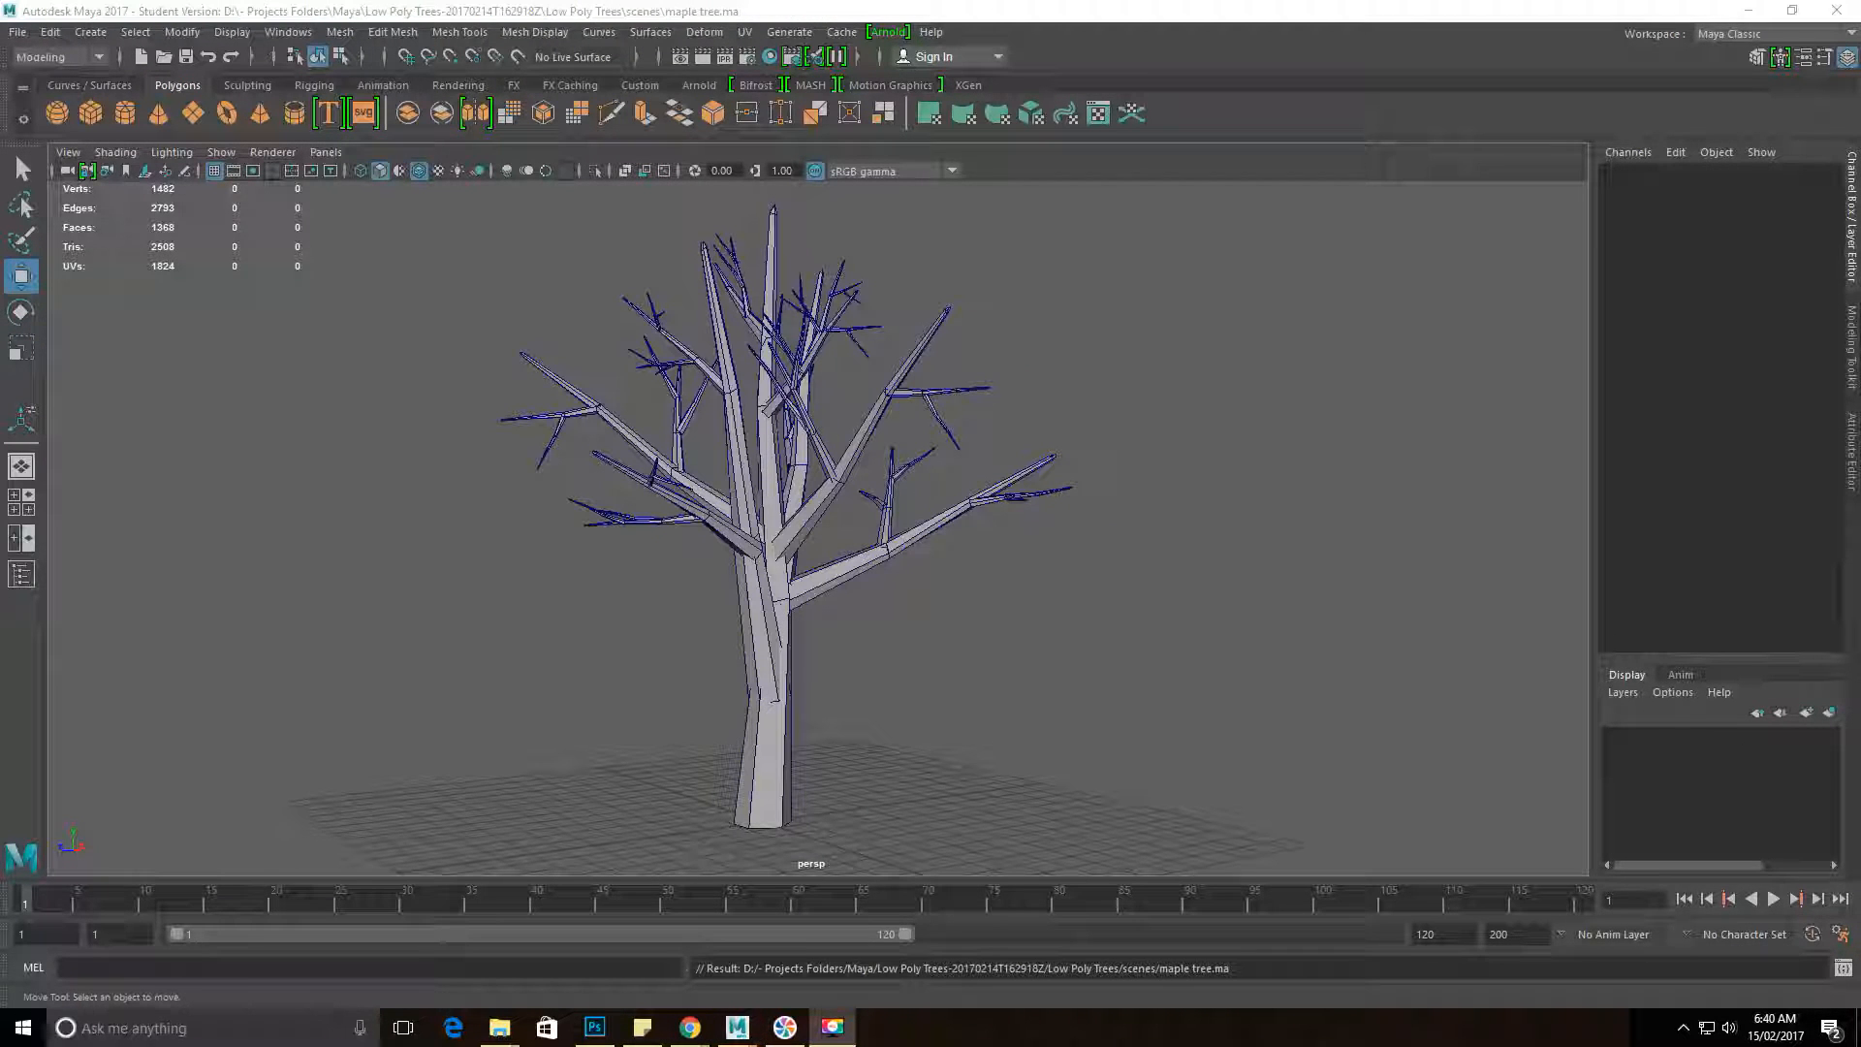
Step: Examine the full tree from all sides, checking the trunk and a combined branch group for how the branches are distributed
left_click_drag(848, 523, 795, 536, "alt")
right_click_drag(615, 745, 901, 735, "alt")
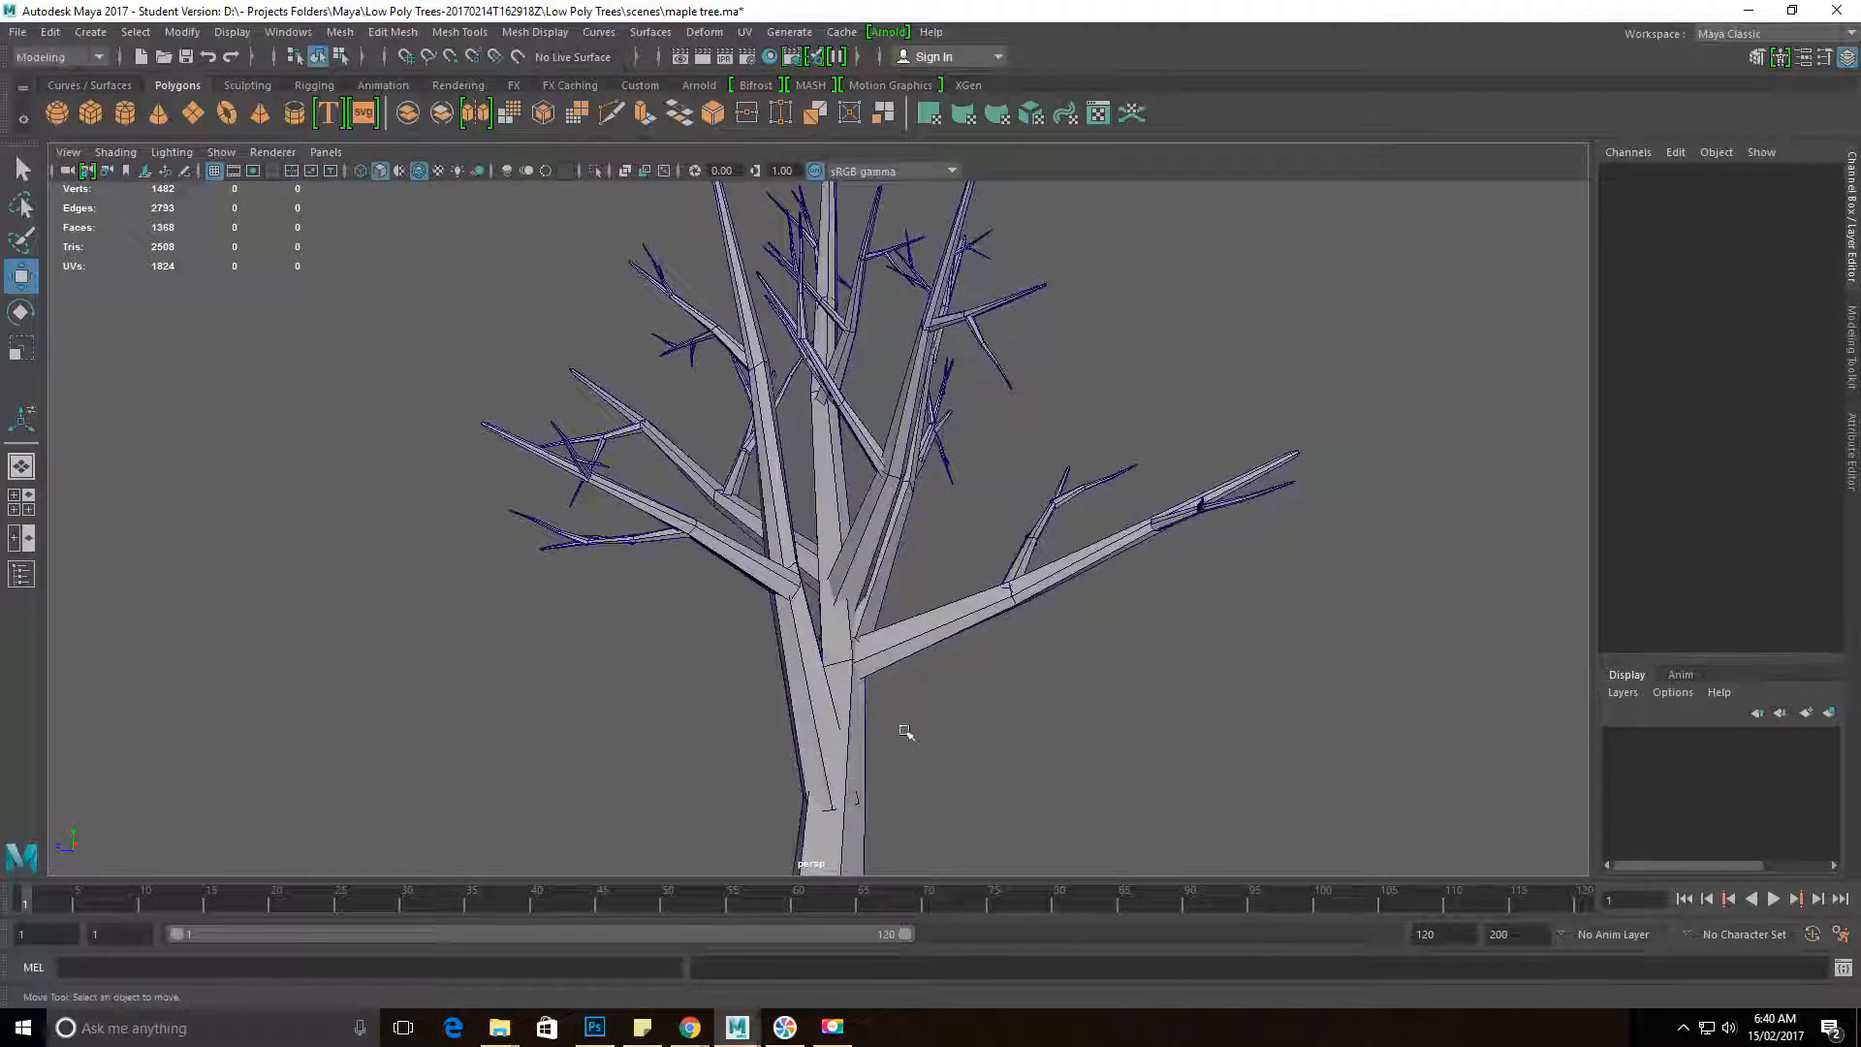
left_click(853, 757)
left_click_drag(732, 520, 885, 546, "alt")
left_click_drag(801, 496, 734, 442, "alt")
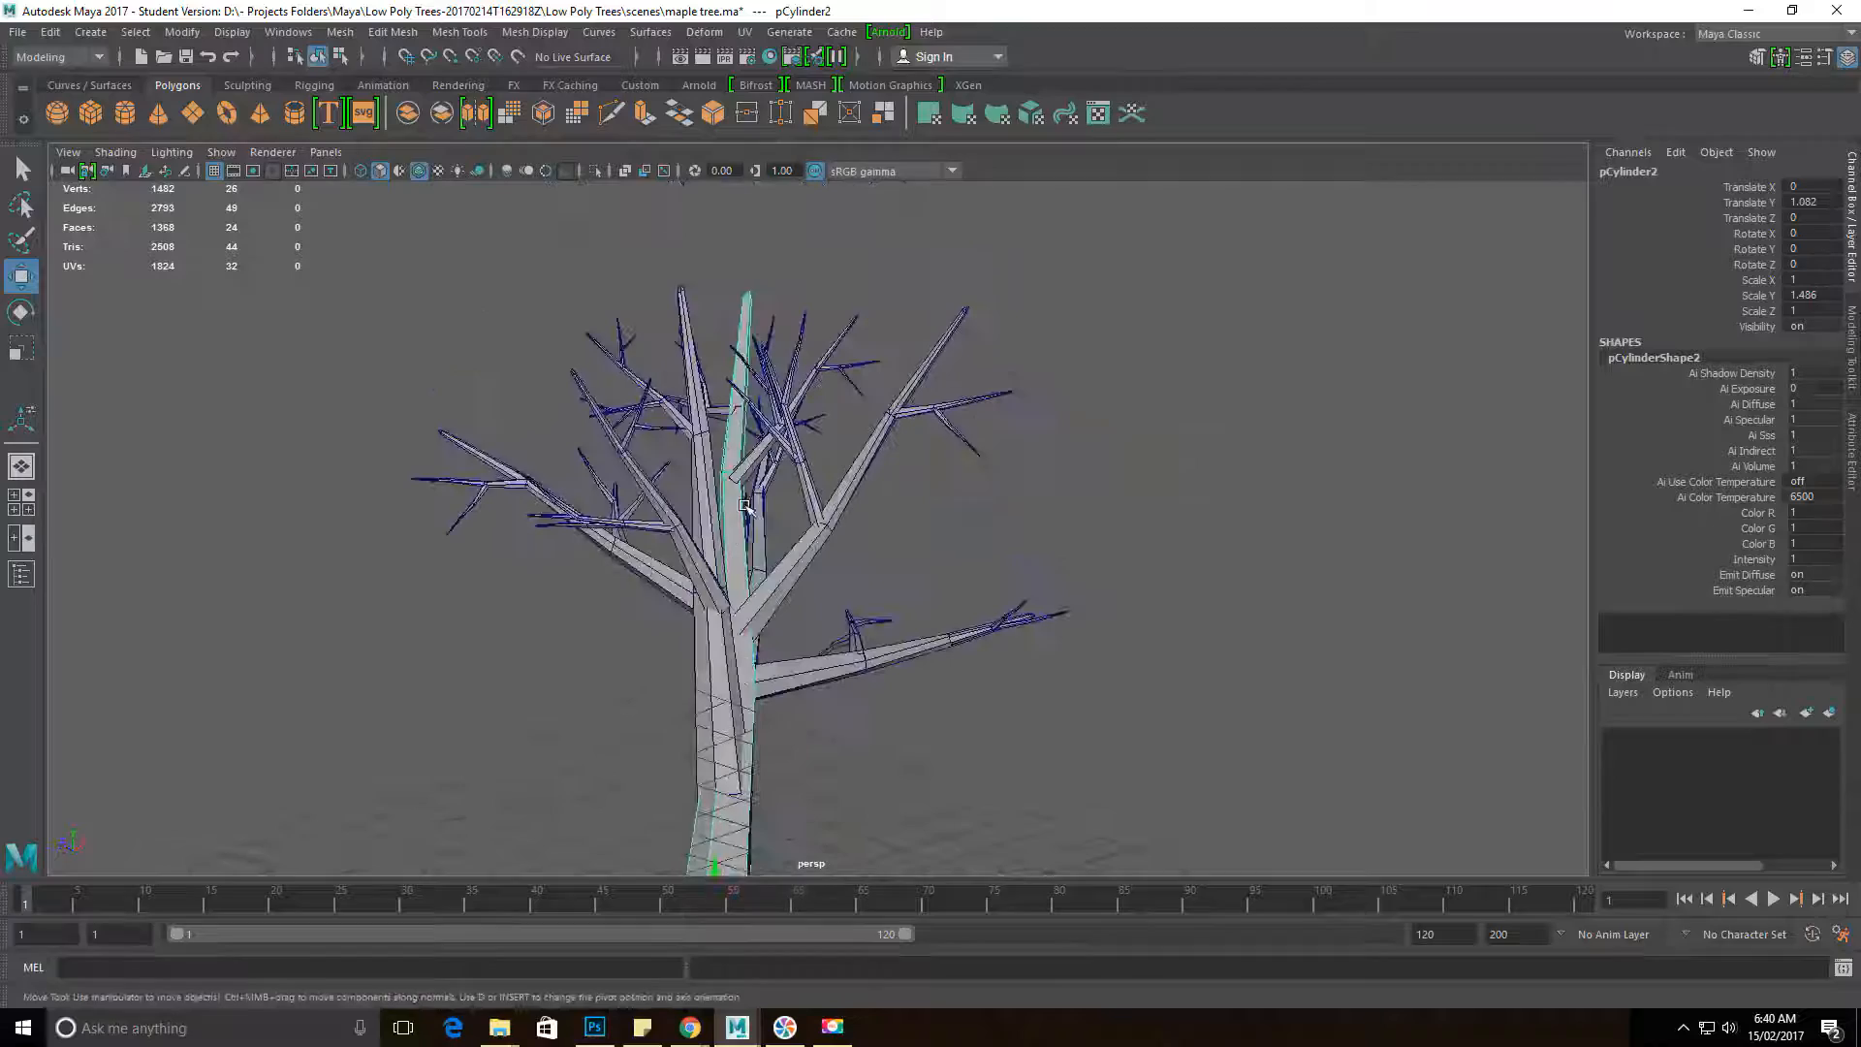
left_click_drag(613, 300, 710, 490, "alt")
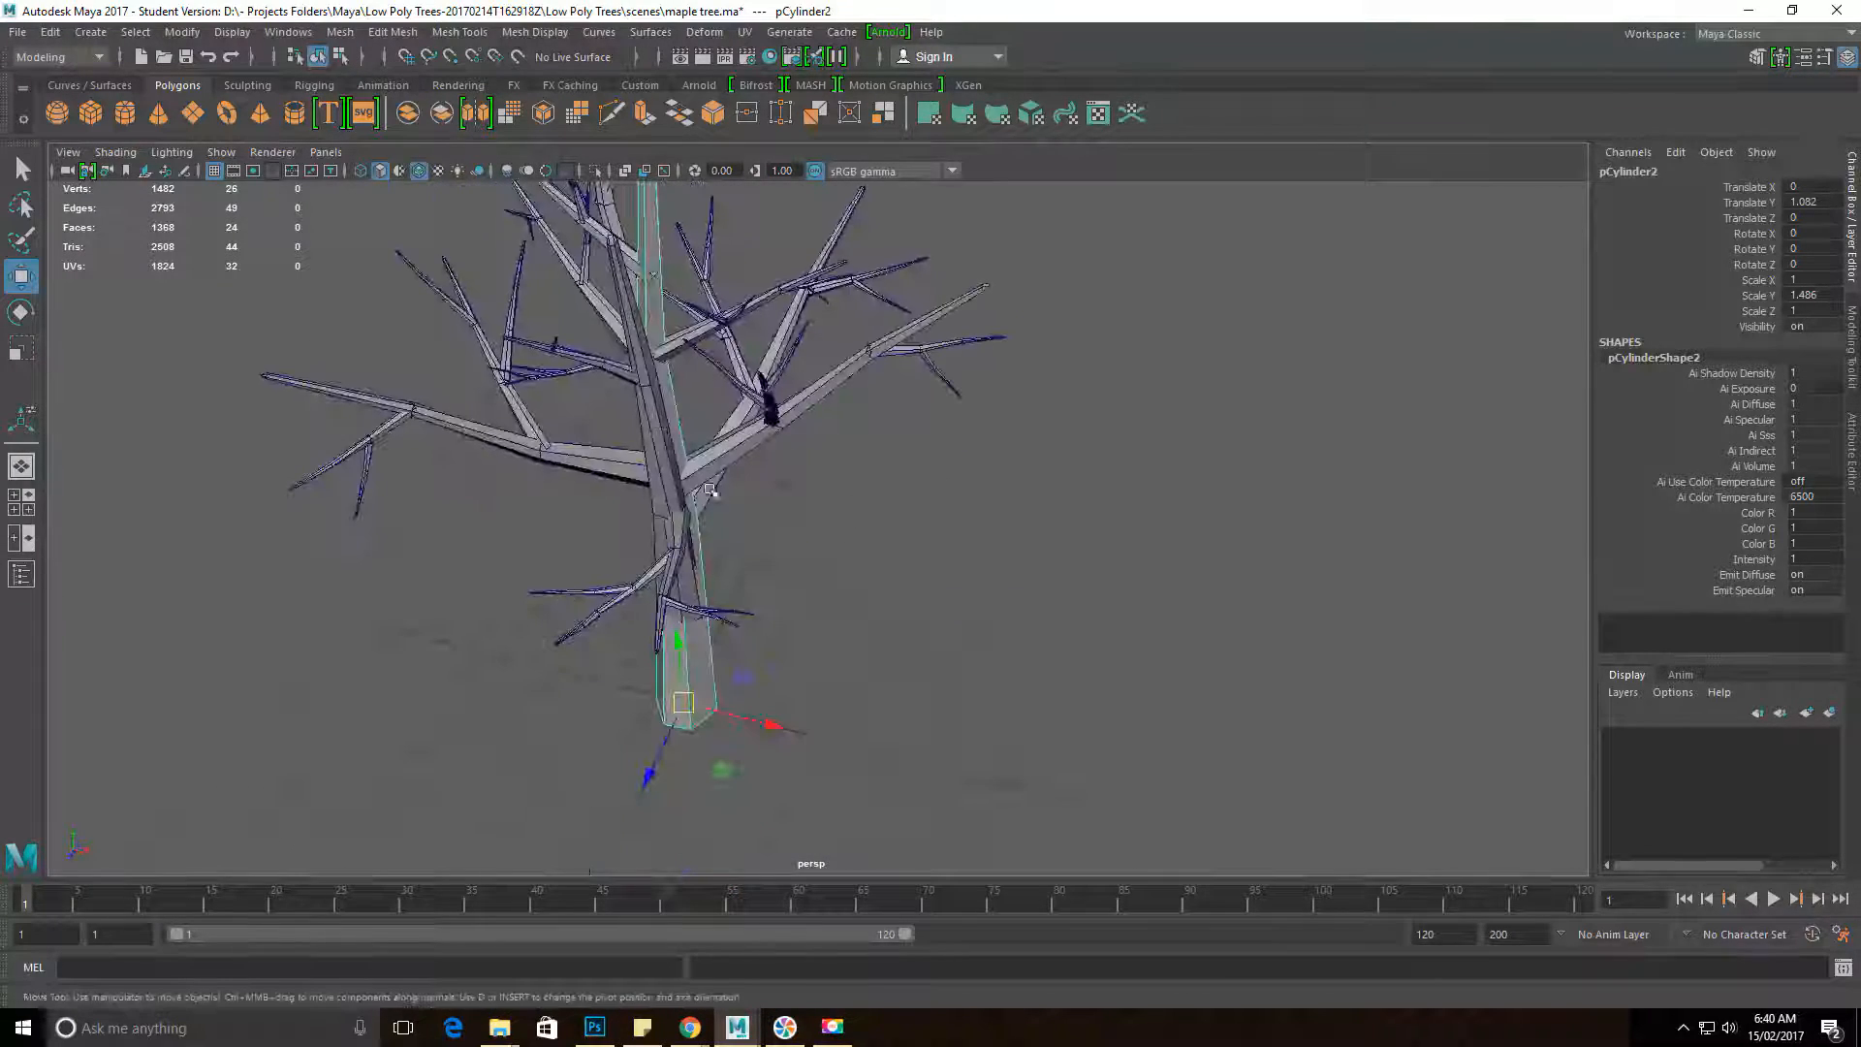
left_click(566, 464)
left_click_drag(566, 463, 755, 673, "alt")
left_click_drag(836, 759, 722, 306, "alt")
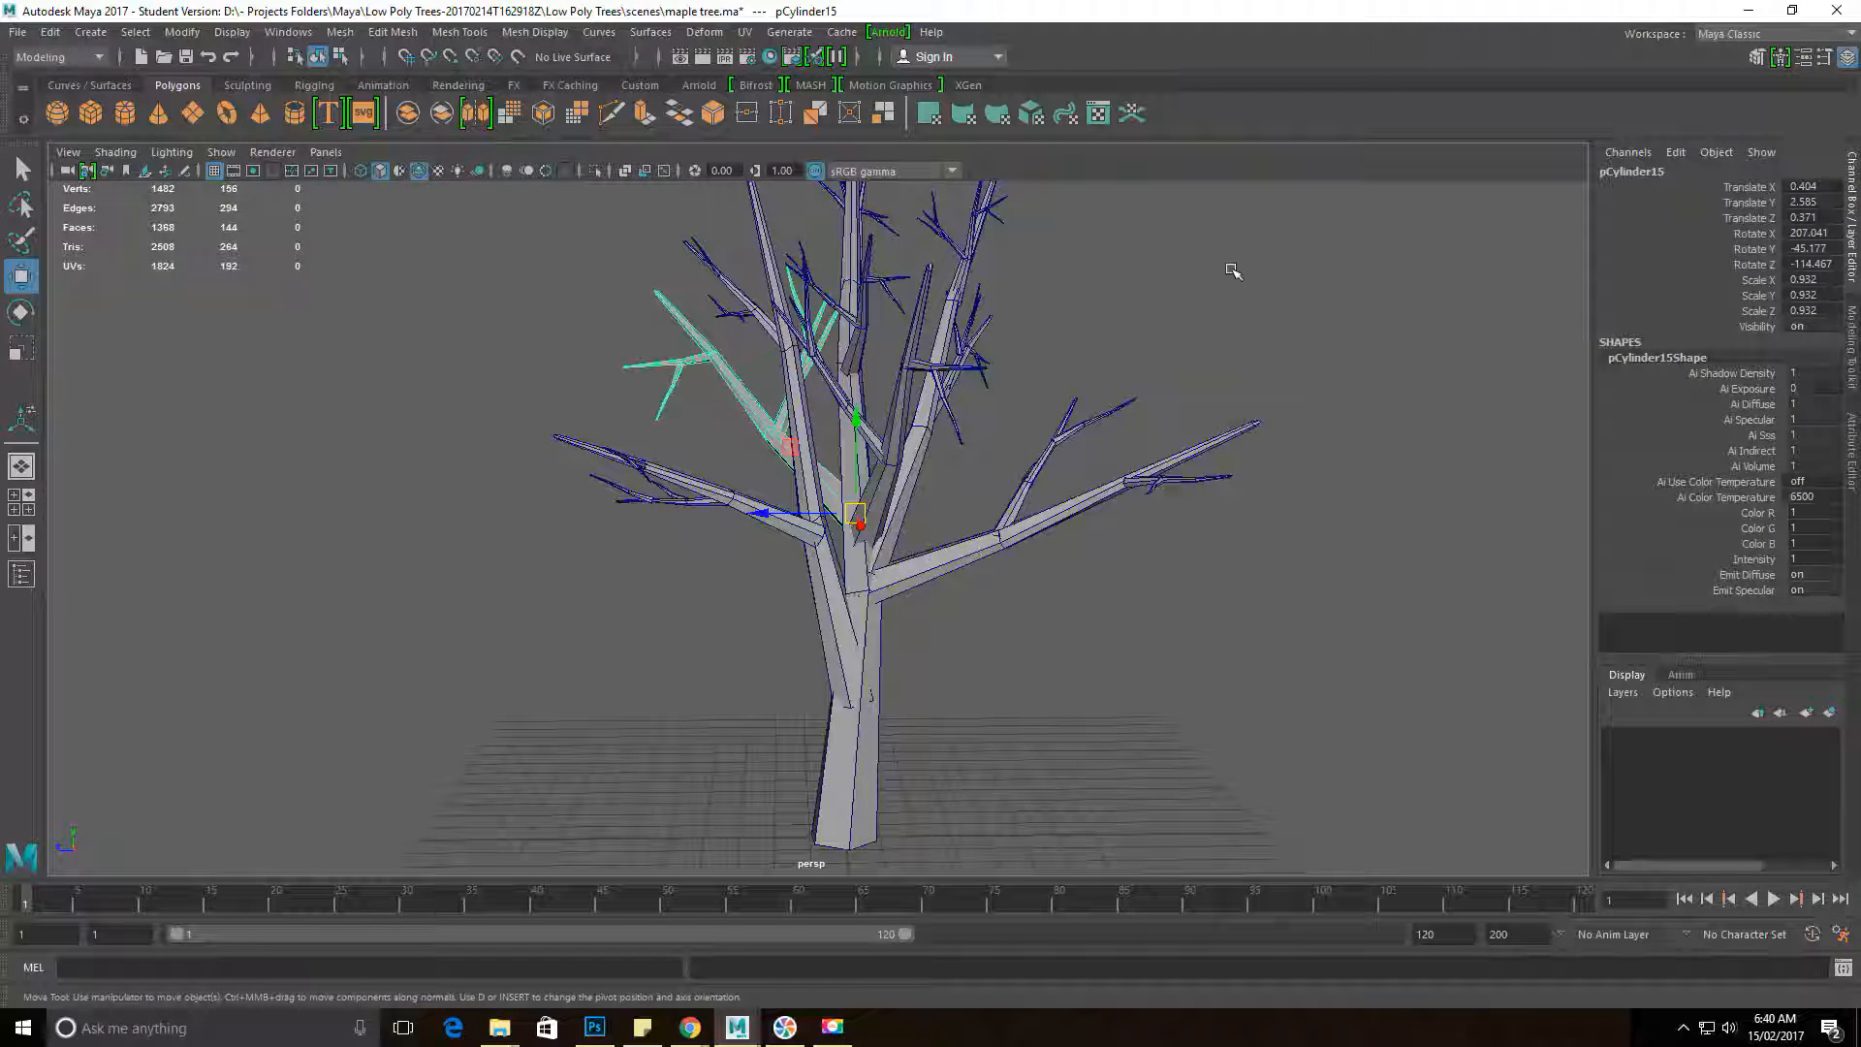
left_click_drag(1122, 484, 1014, 573, "alt")
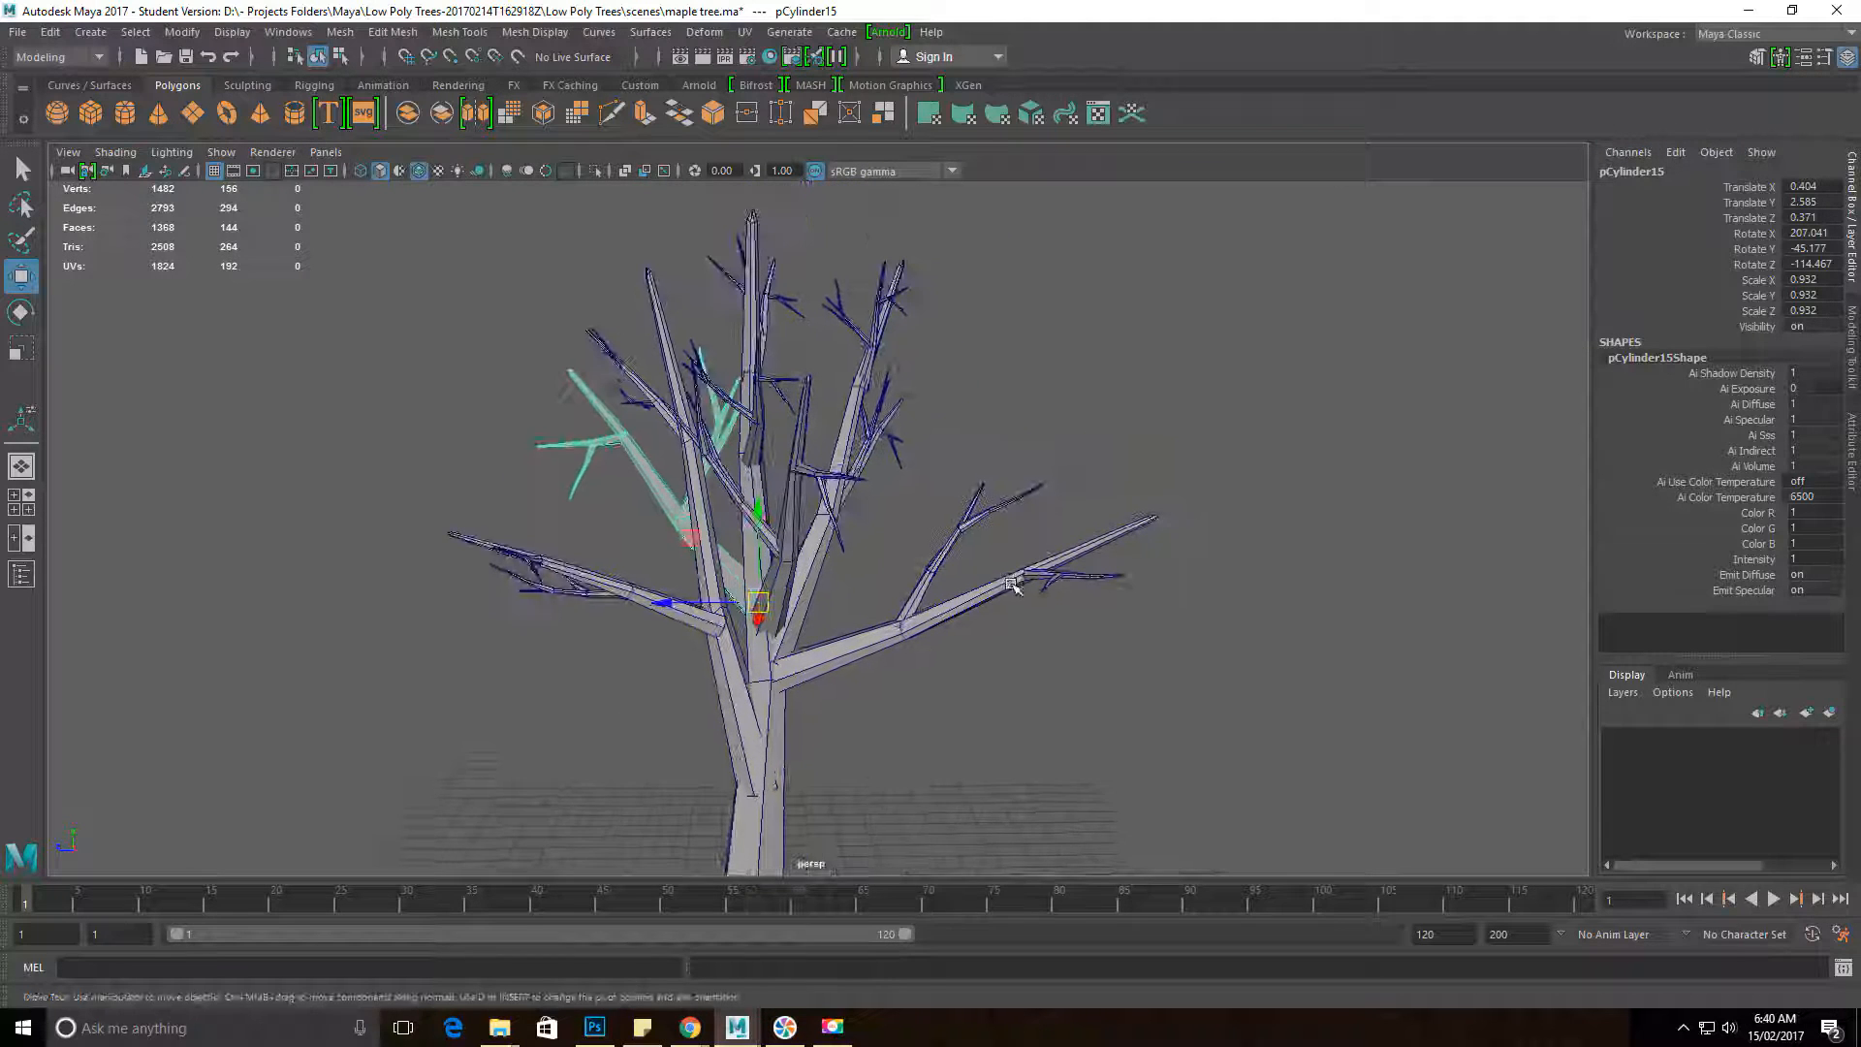
left_click_drag(754, 654, 704, 816, "alt")
left_click_drag(897, 739, 775, 630, "alt")
right_click_drag(775, 630, 563, 620, "alt")
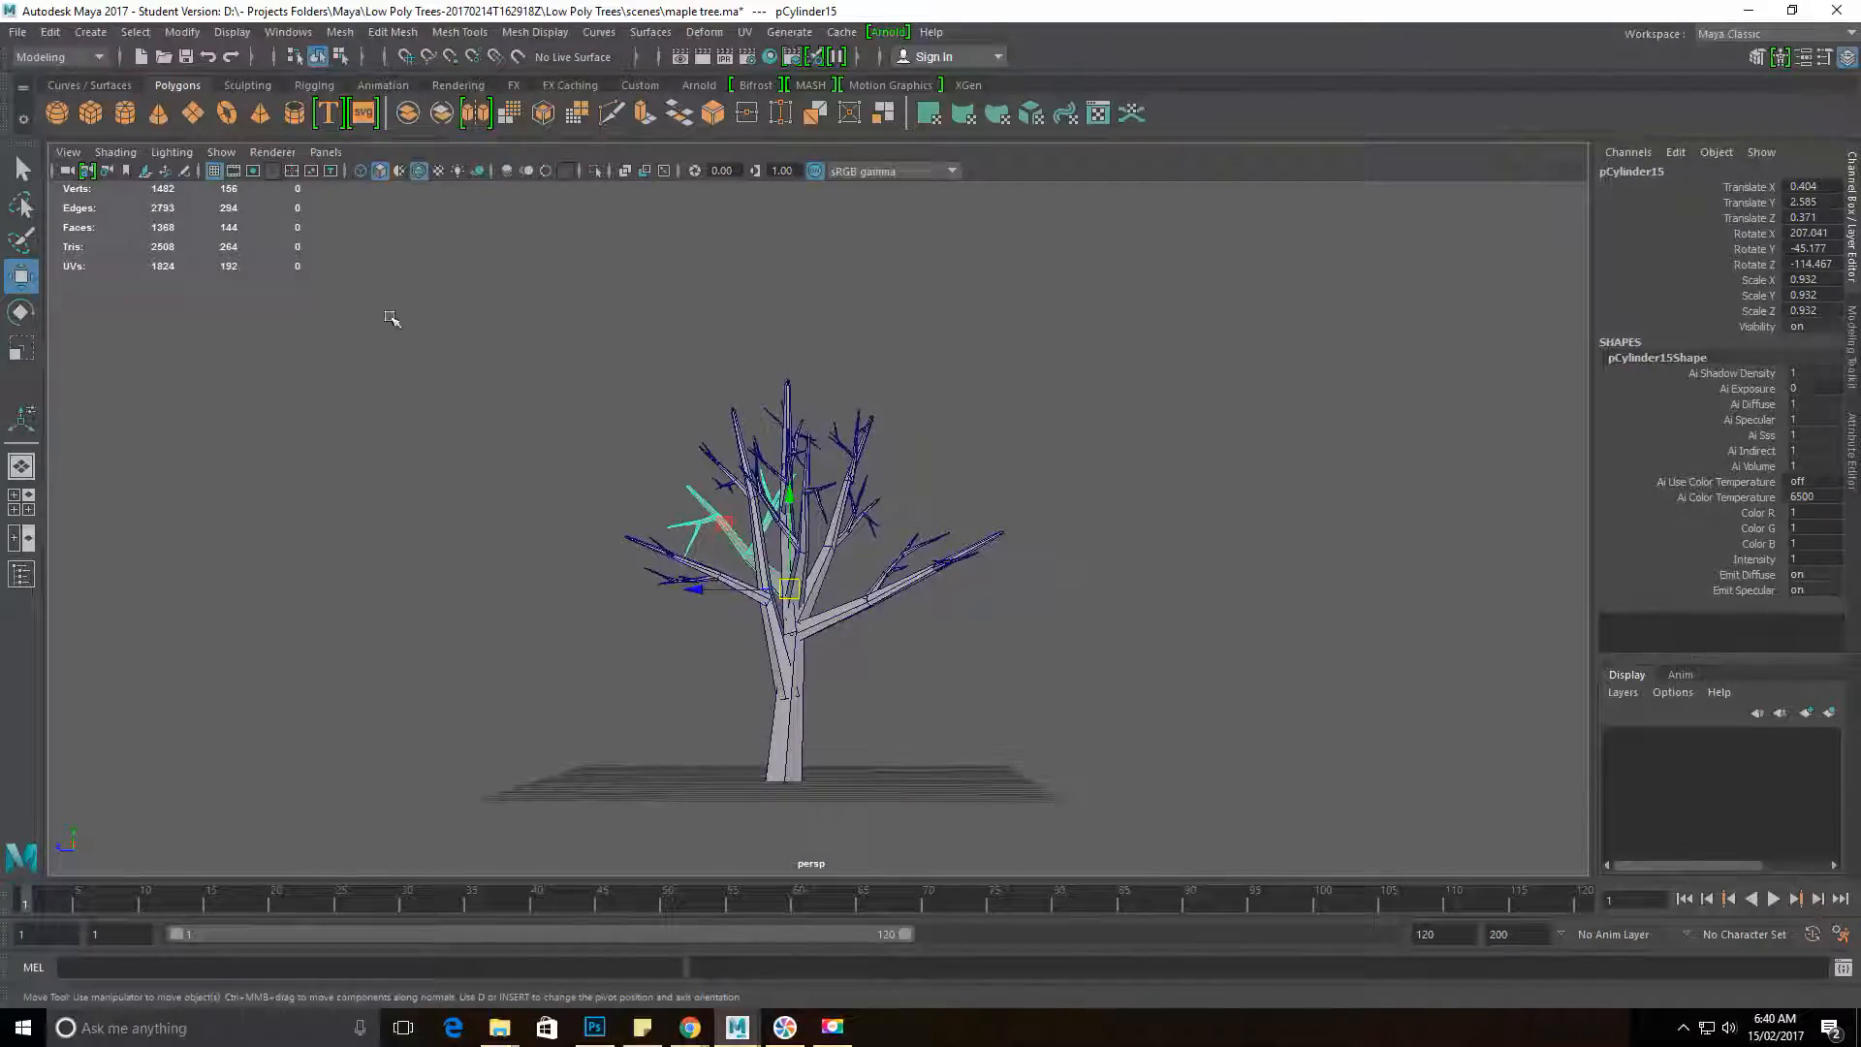
right_click_drag(529, 715, 1083, 682, "alt")
left_click_drag(861, 715, 896, 727, "alt")
mouse_move(692, 651)
left_mouse_down("alt")
mouse_move(918, 677)
mouse_move(700, 653)
left_mouse_up("alt")
right_click_drag(659, 644, 515, 636, "alt")
left_click_drag(515, 636, 825, 546, "alt")
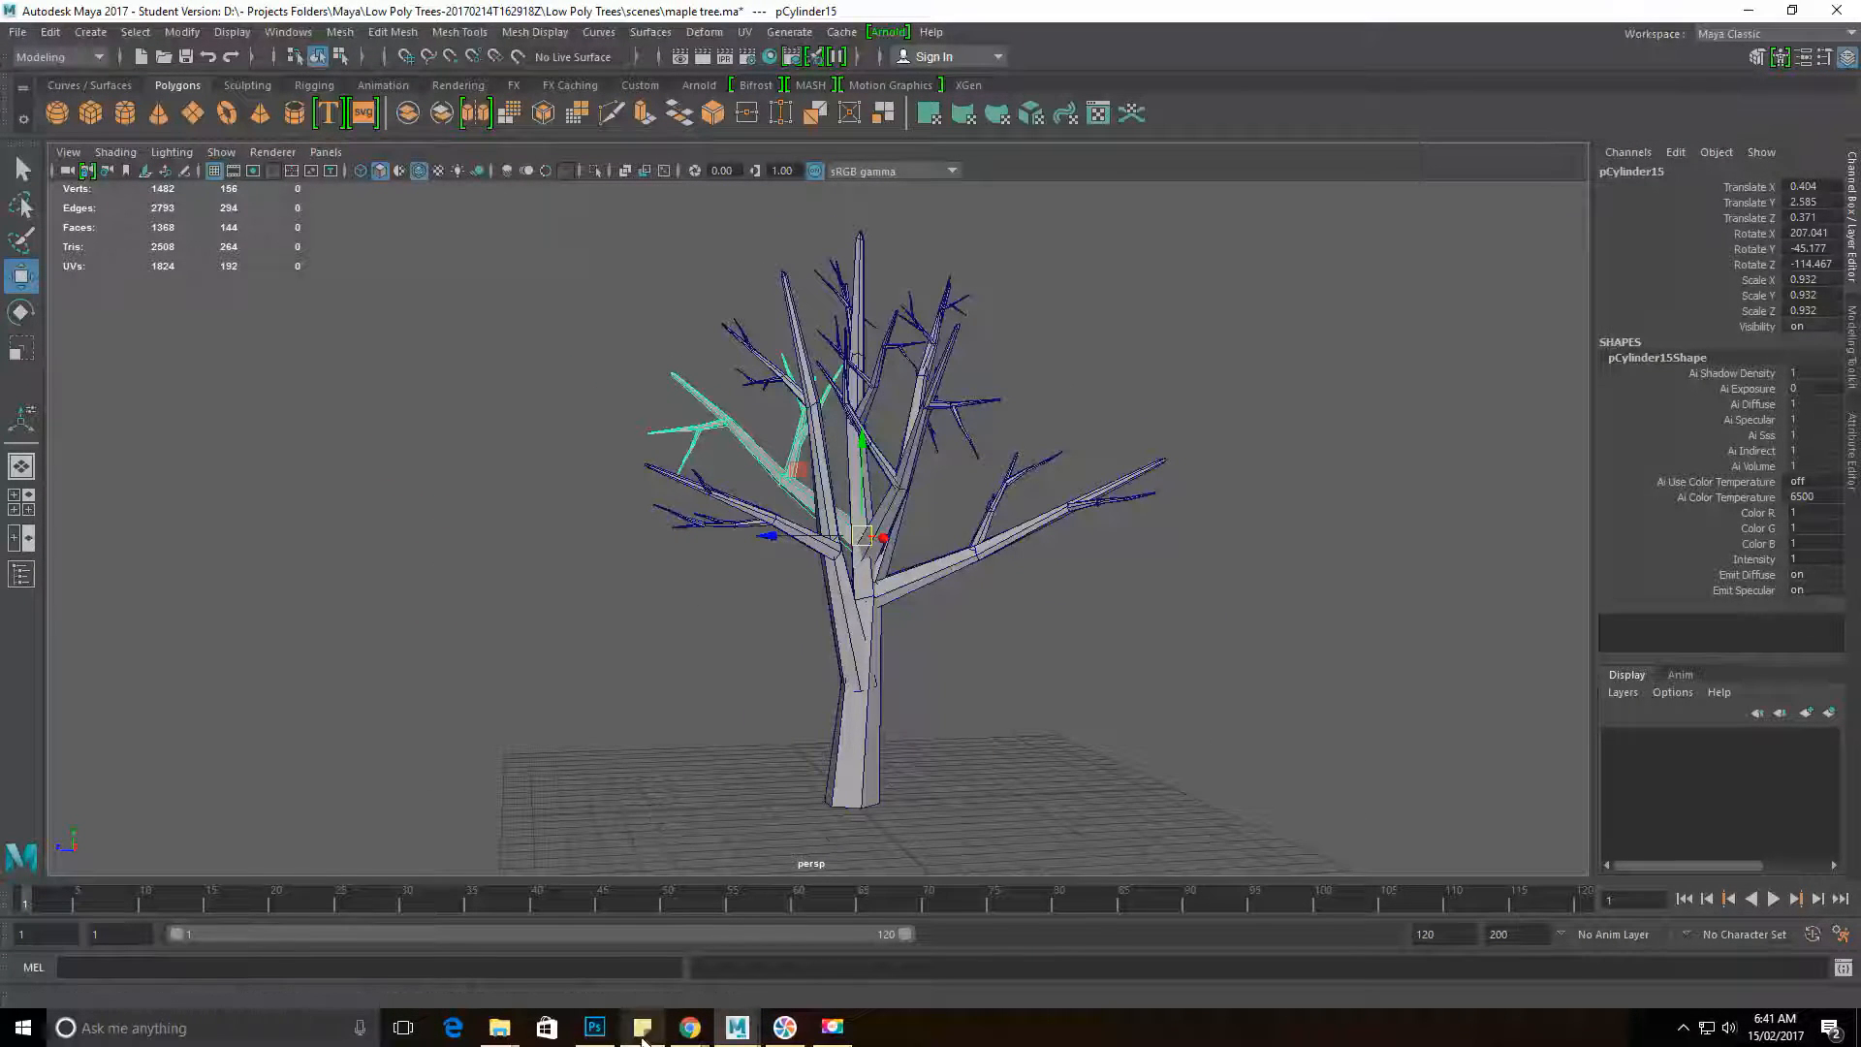
Step: Switch to Photoshop to view the autumn leaf branch image on its transparent background
left_click(601, 1035)
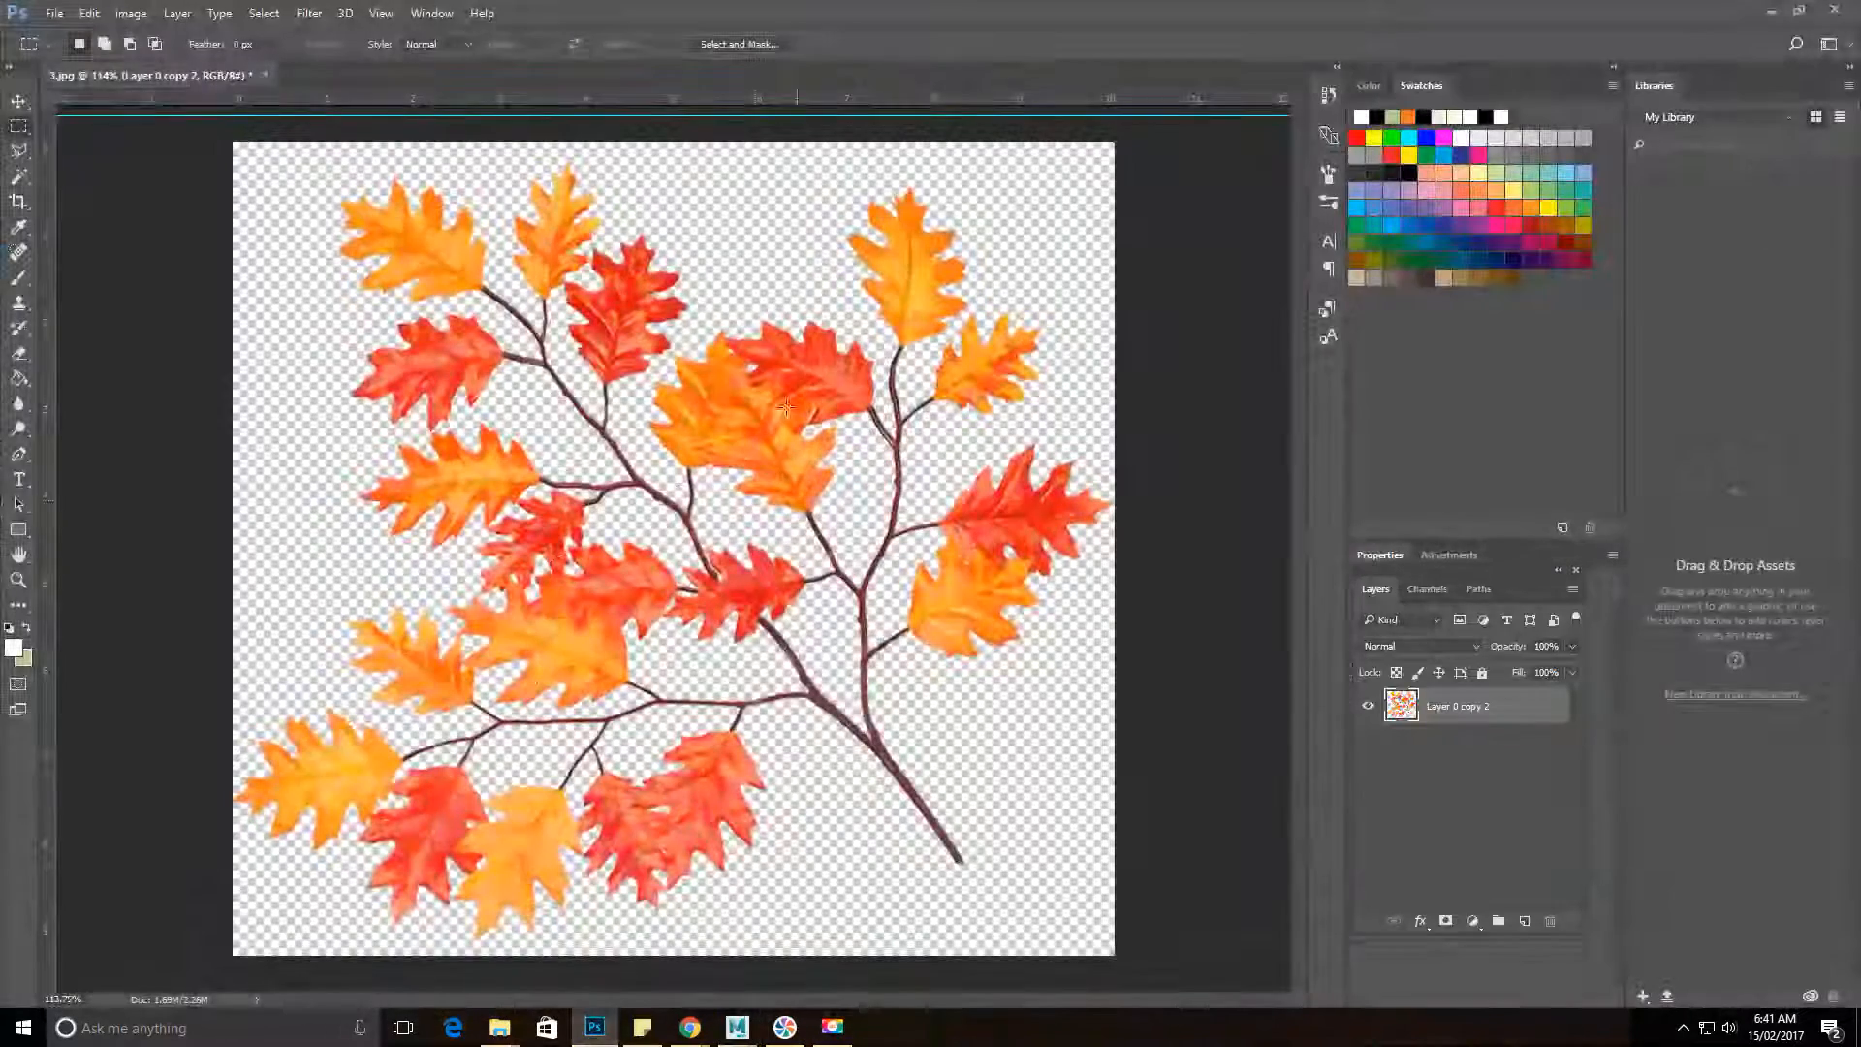